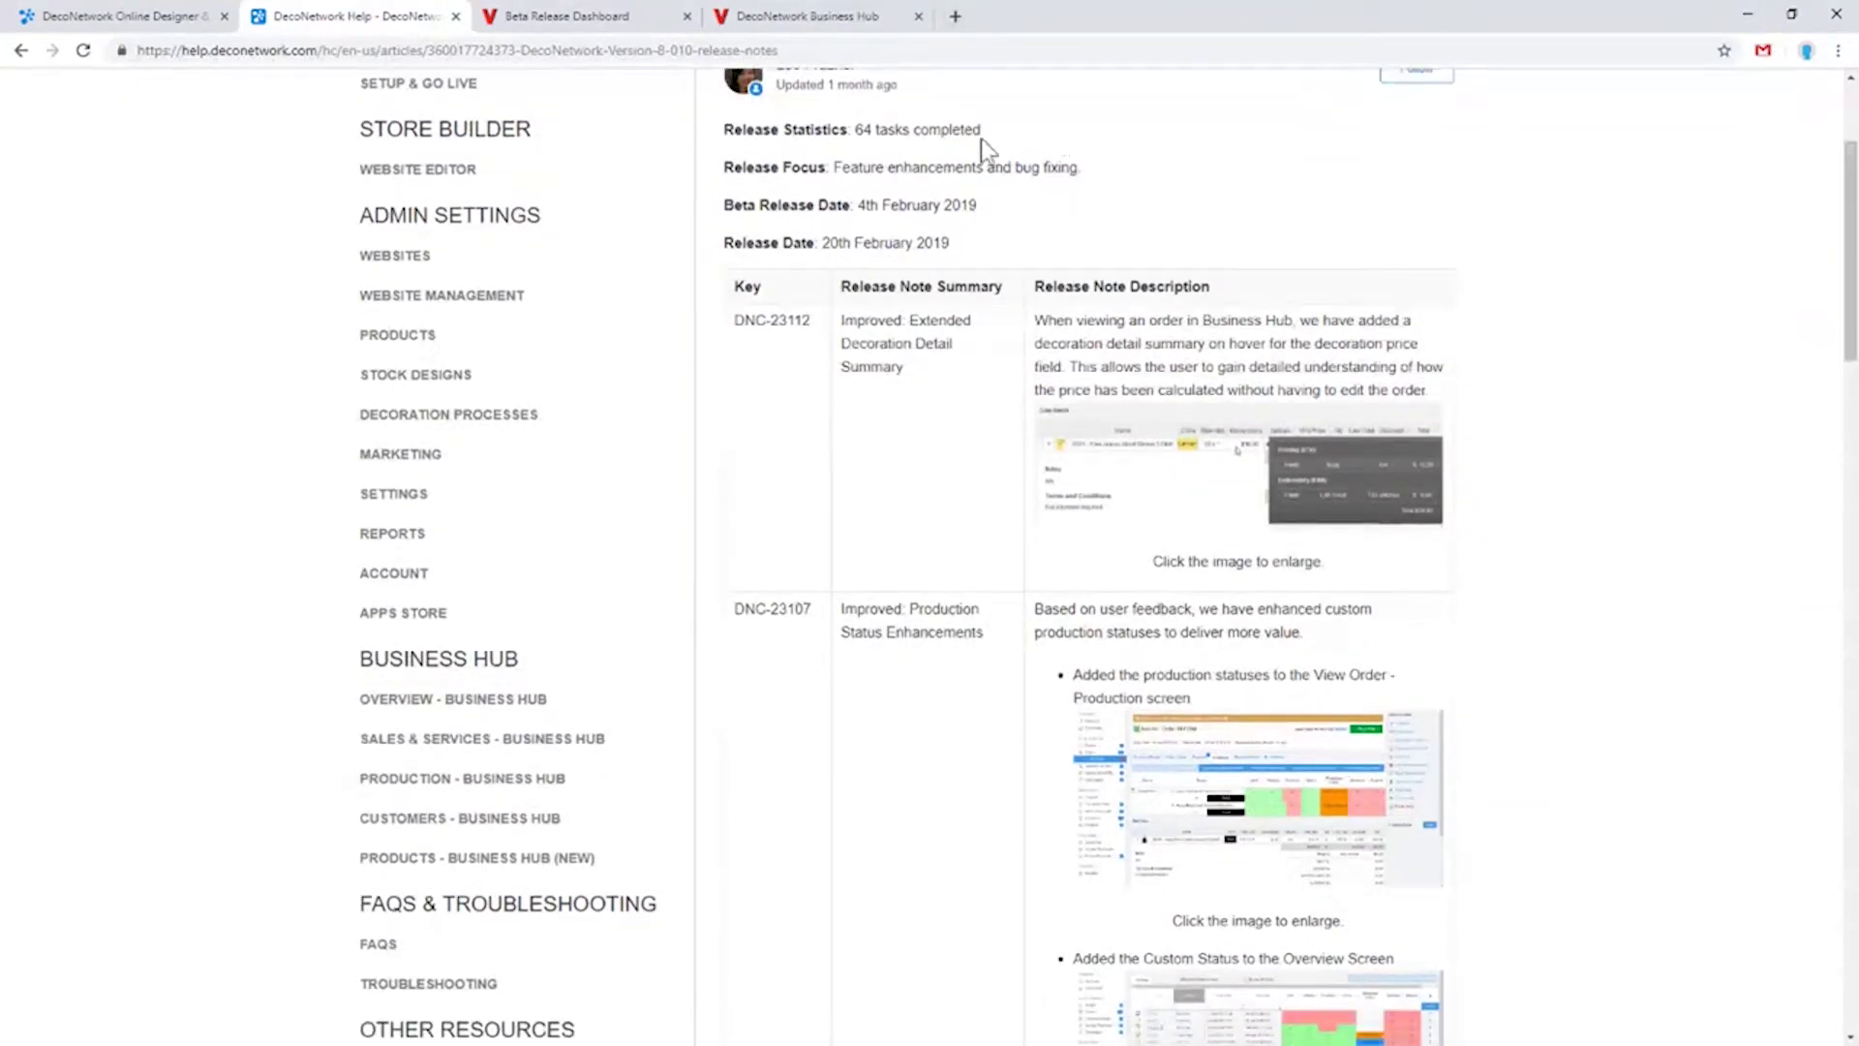
Switch from the release notes to the Business Hub and create a new order for the first customer listed
scroll(1461, 365, down, 1)
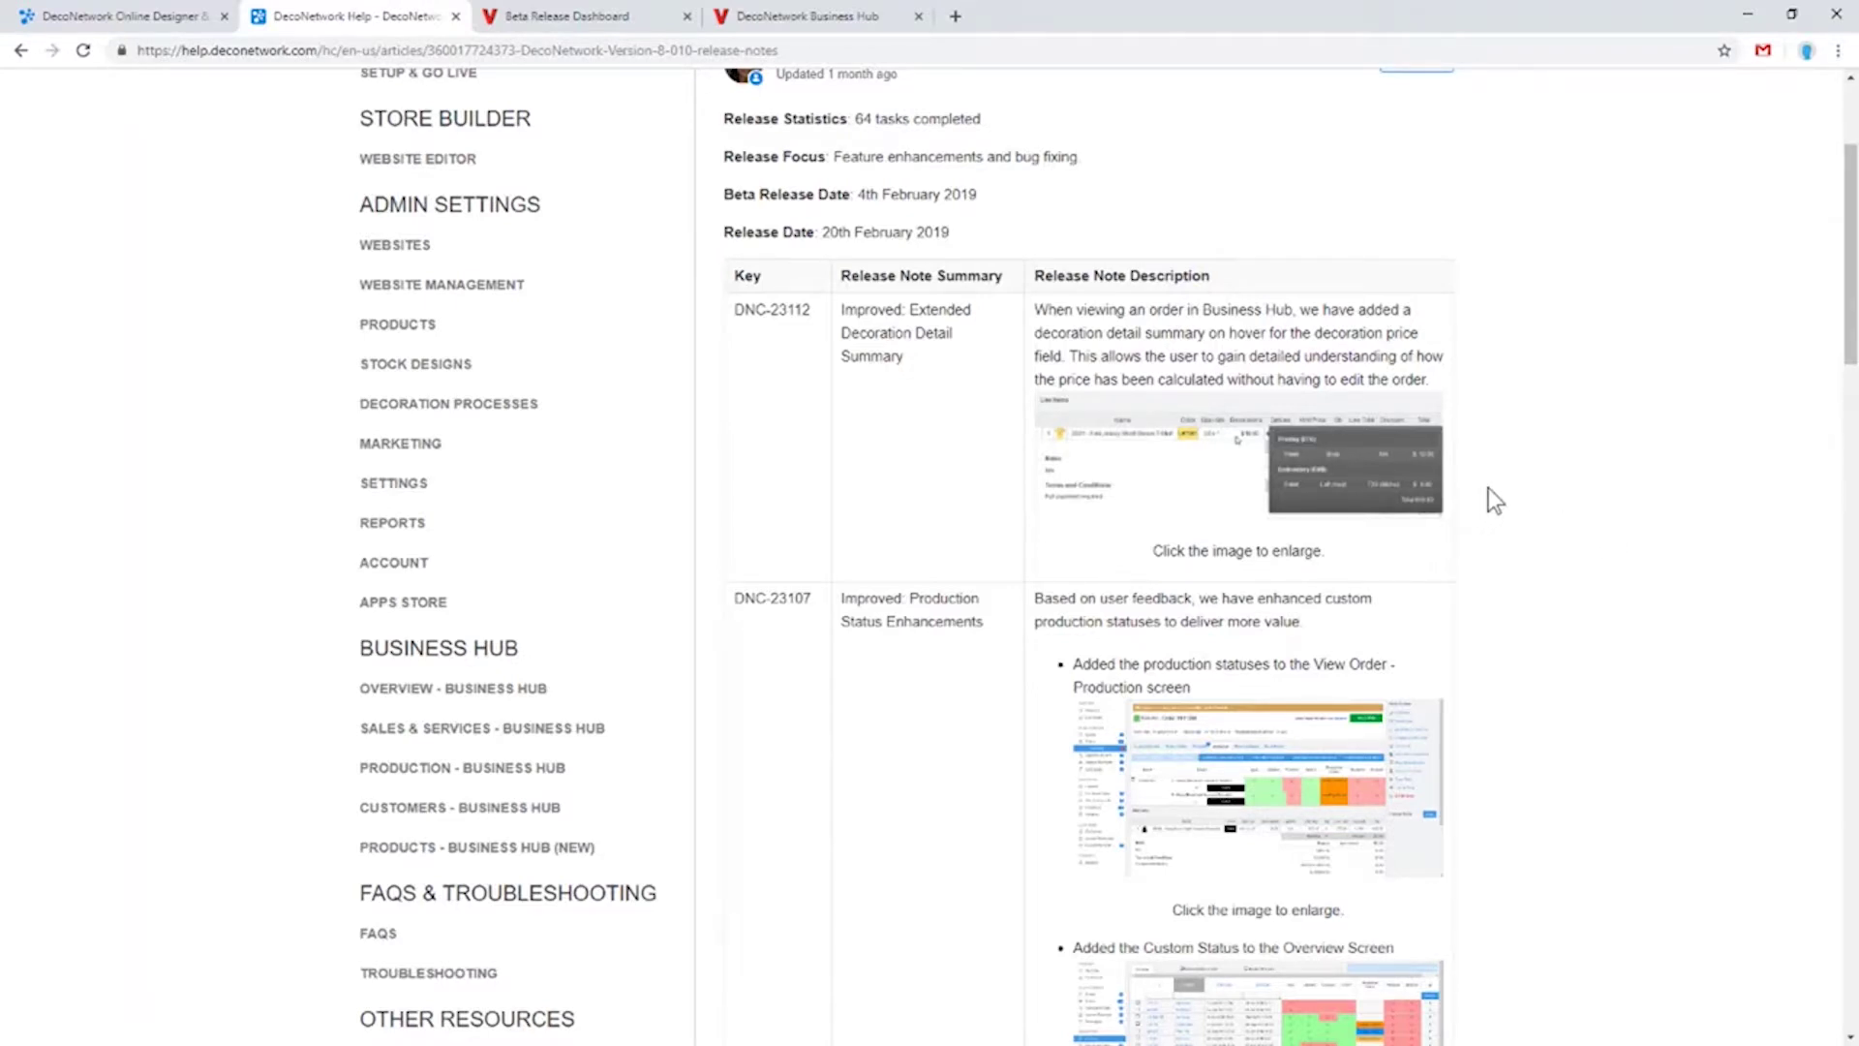
scroll(1502, 501, down, 1)
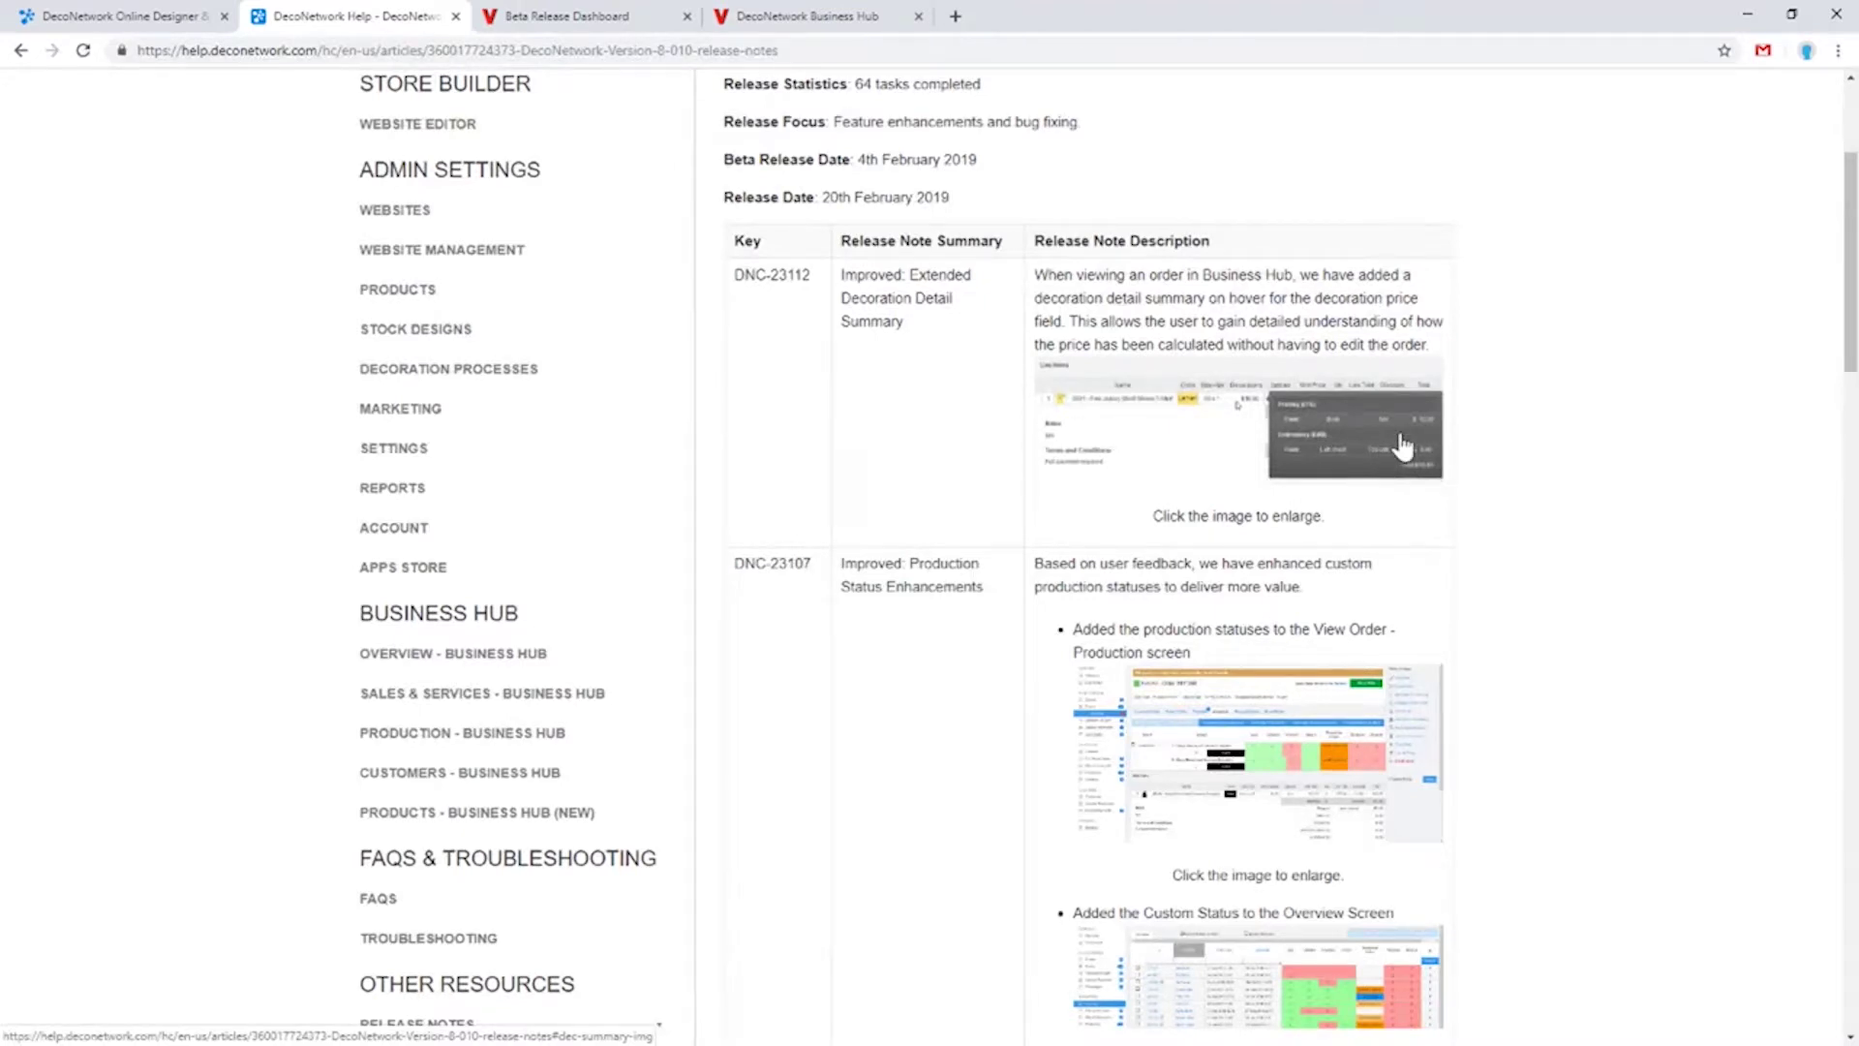
click(868, 22)
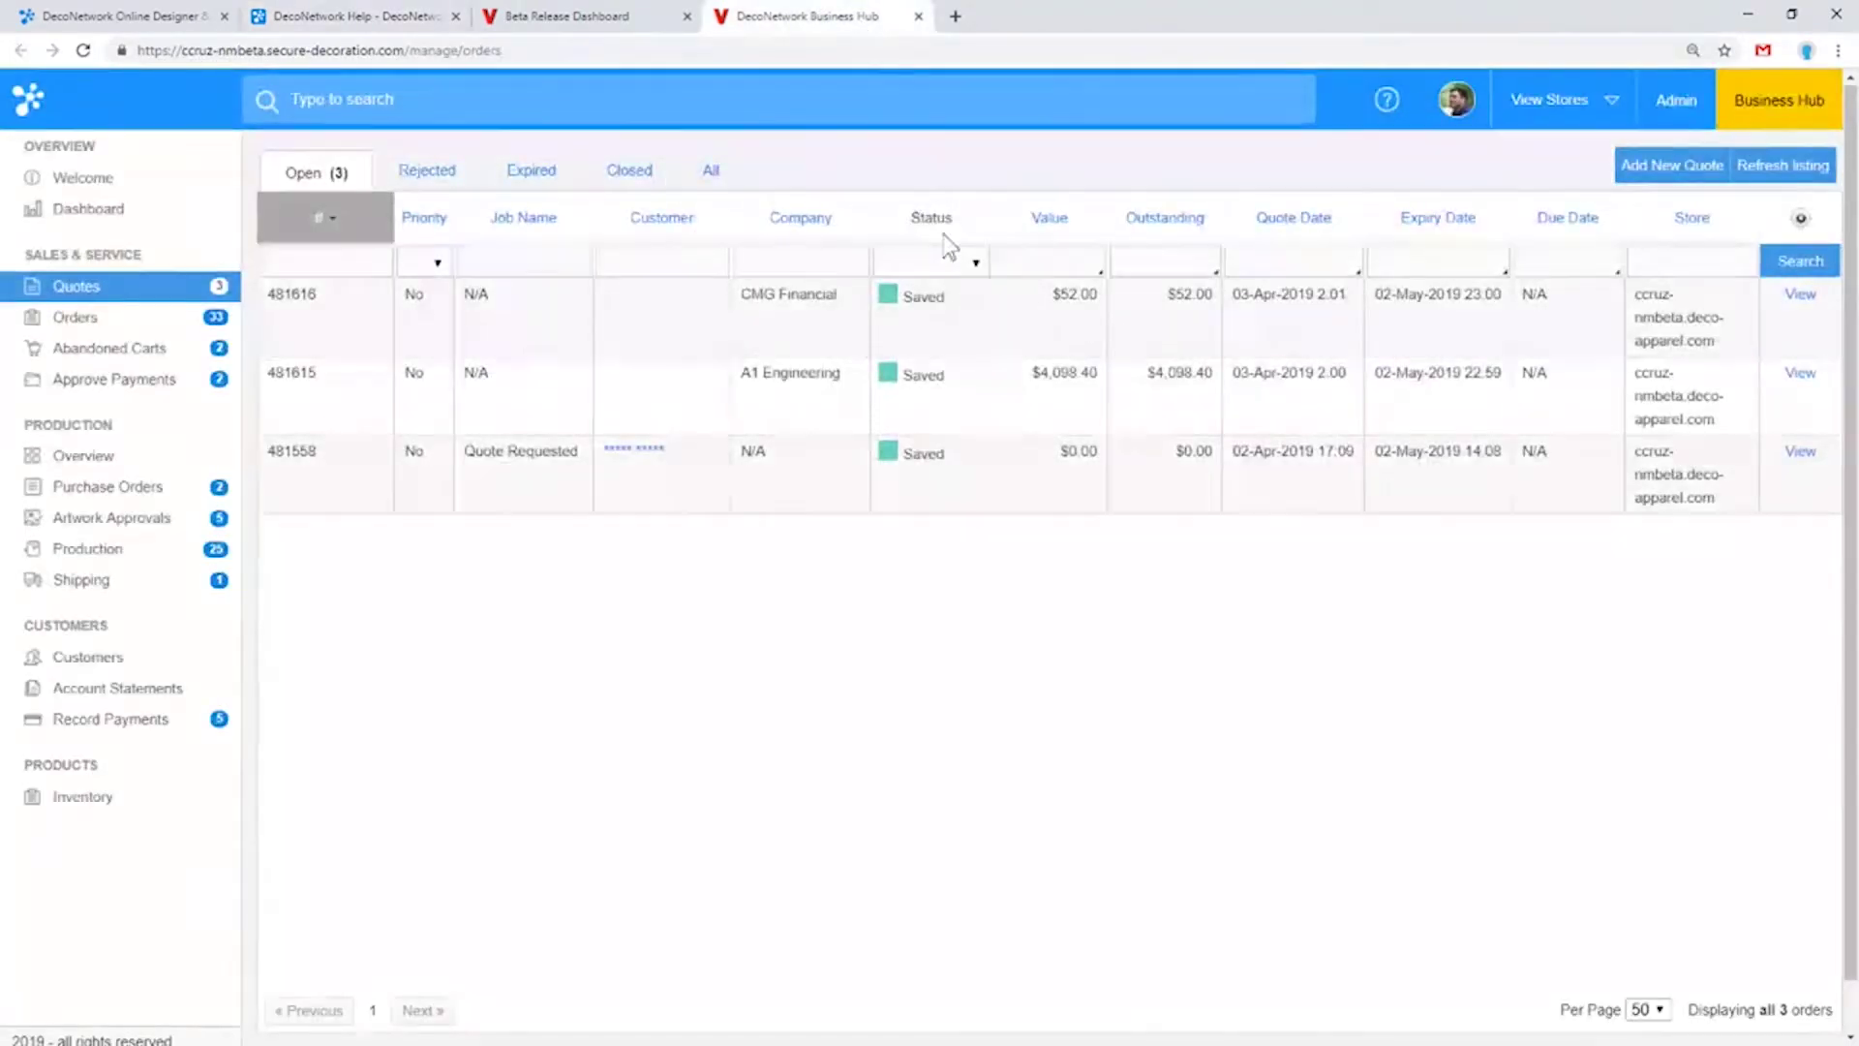
click(147, 321)
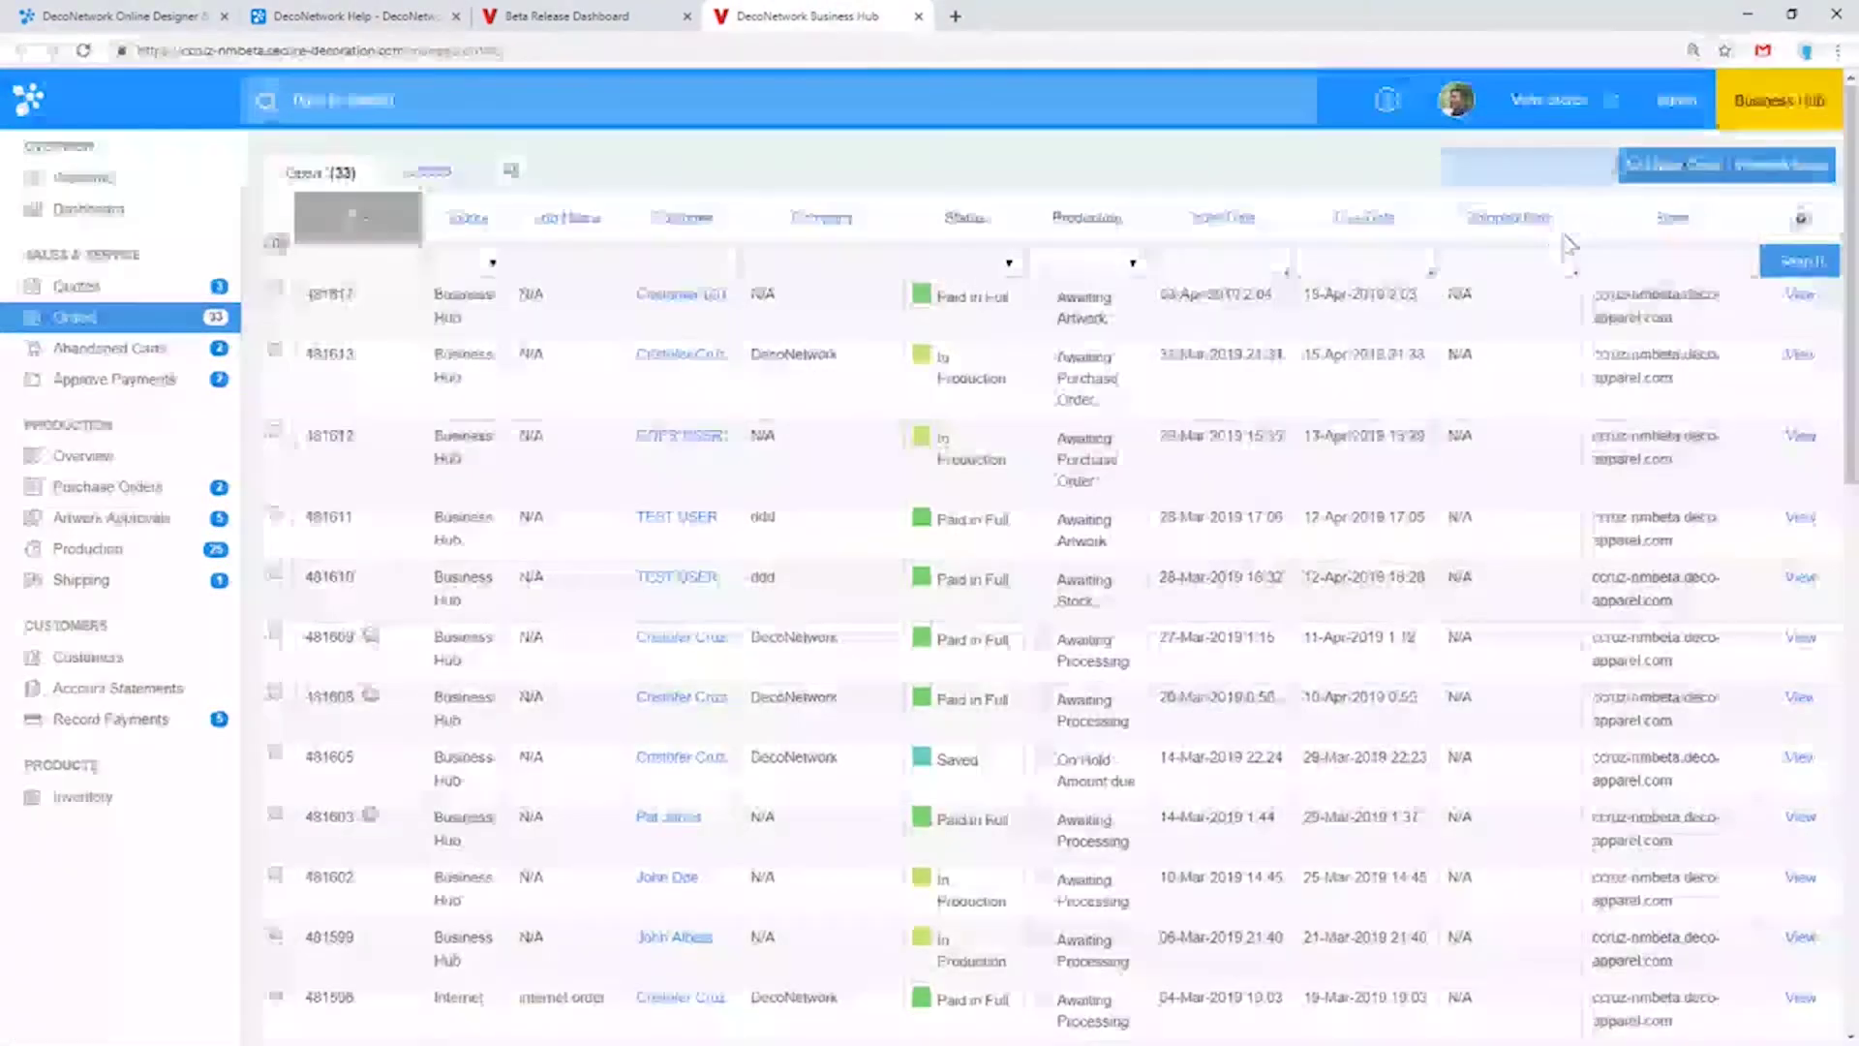
click(1673, 165)
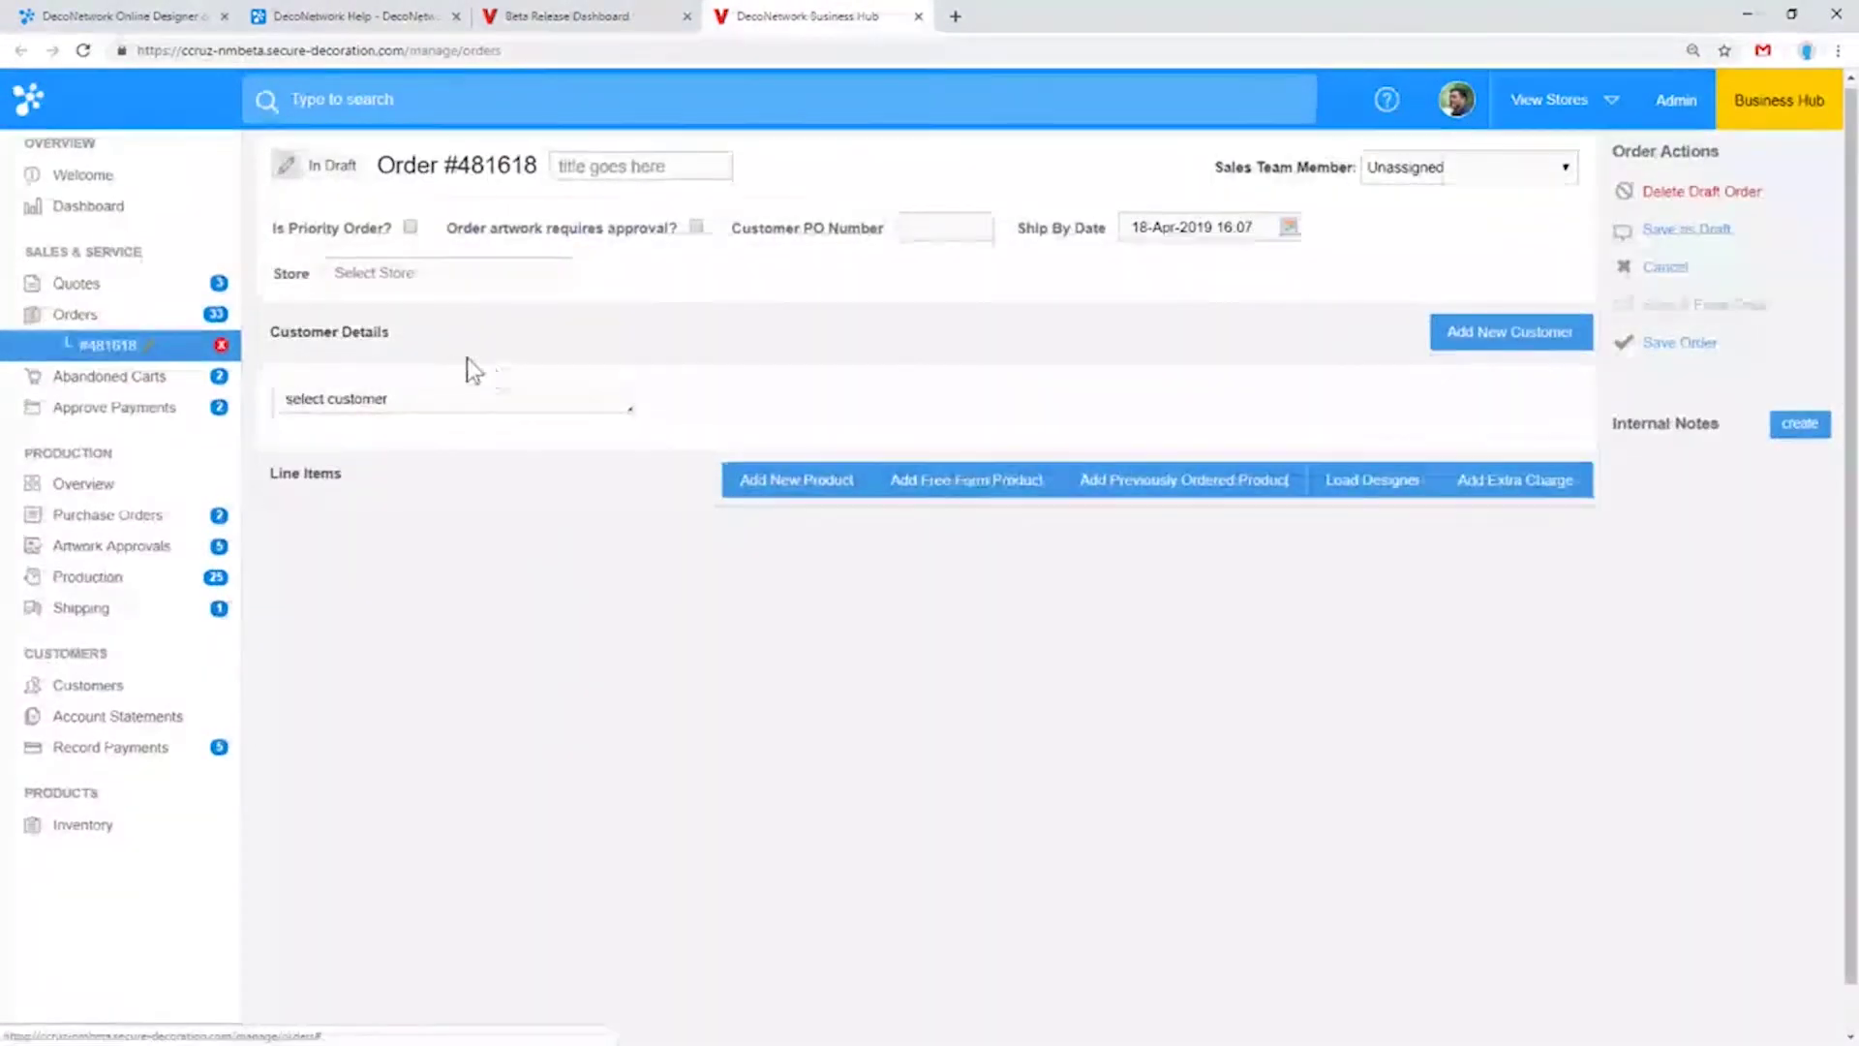
click(458, 400)
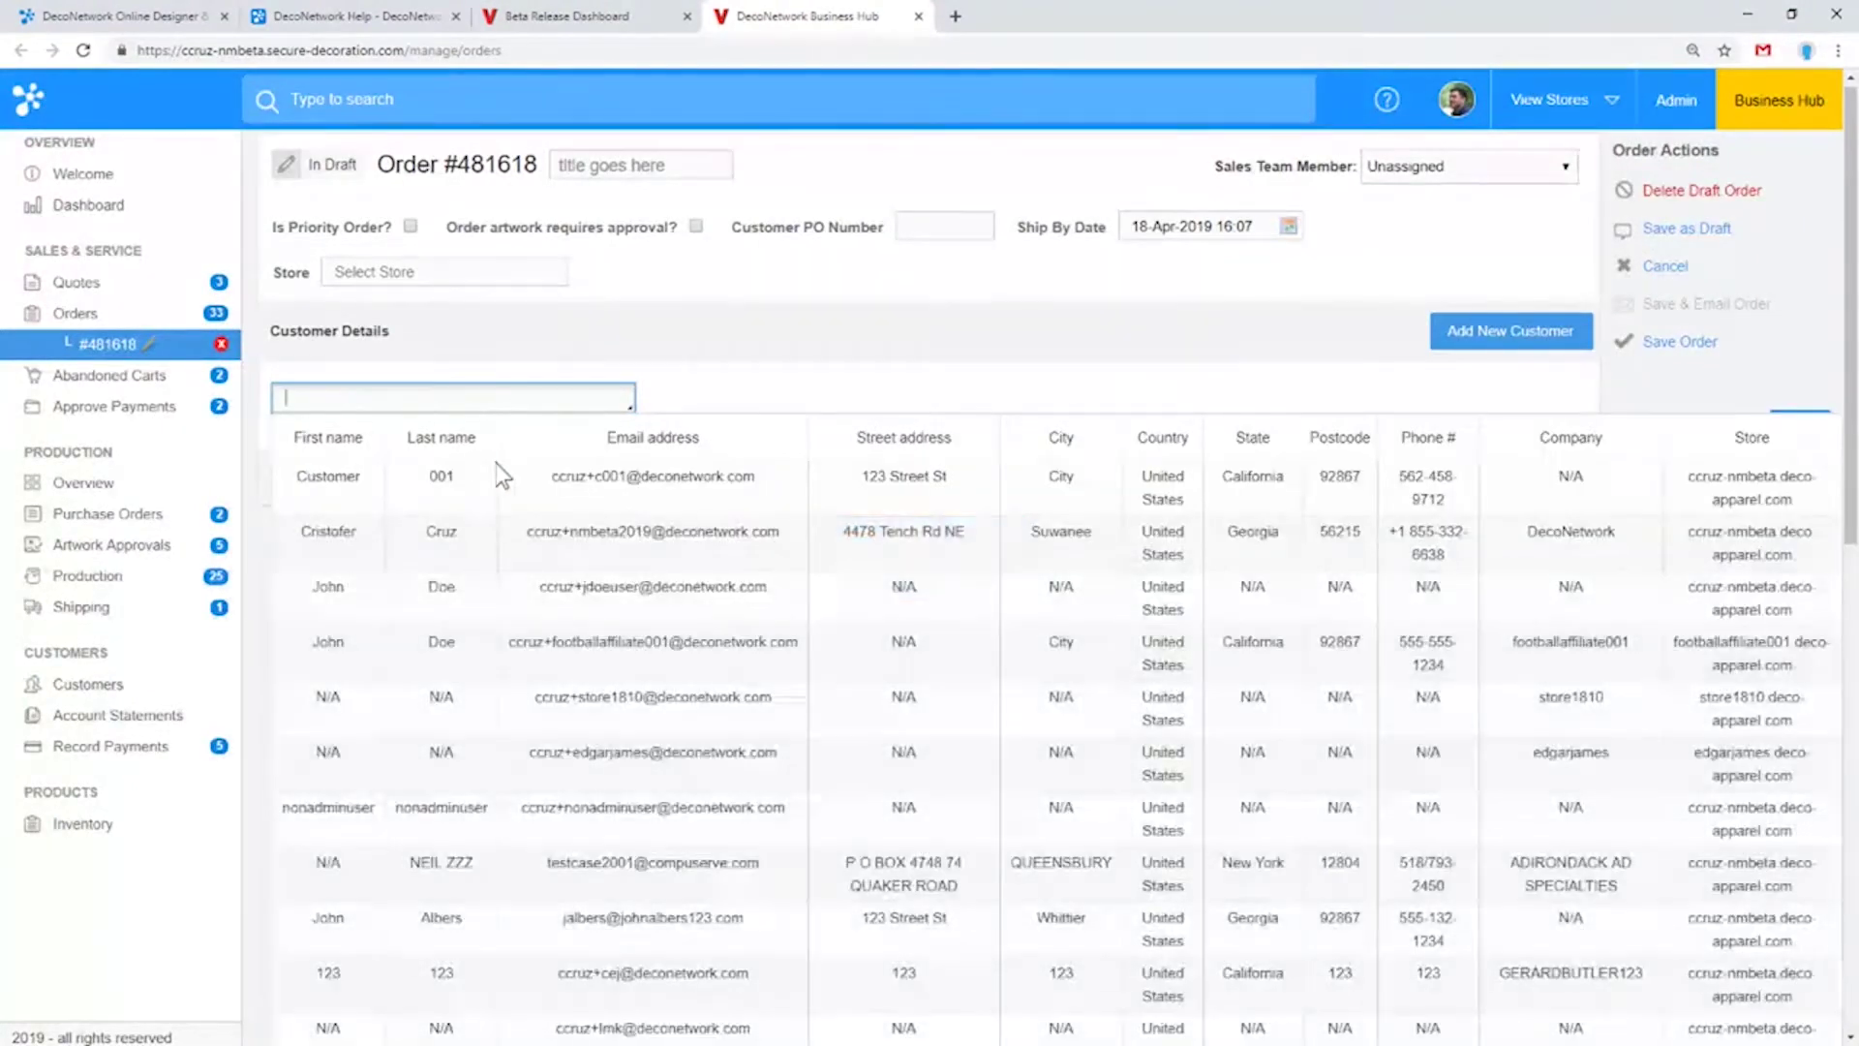
click(513, 479)
Add the product SFJR - Sofspun Women's Crewneck T-Shirt to the order as a line item
click(811, 664)
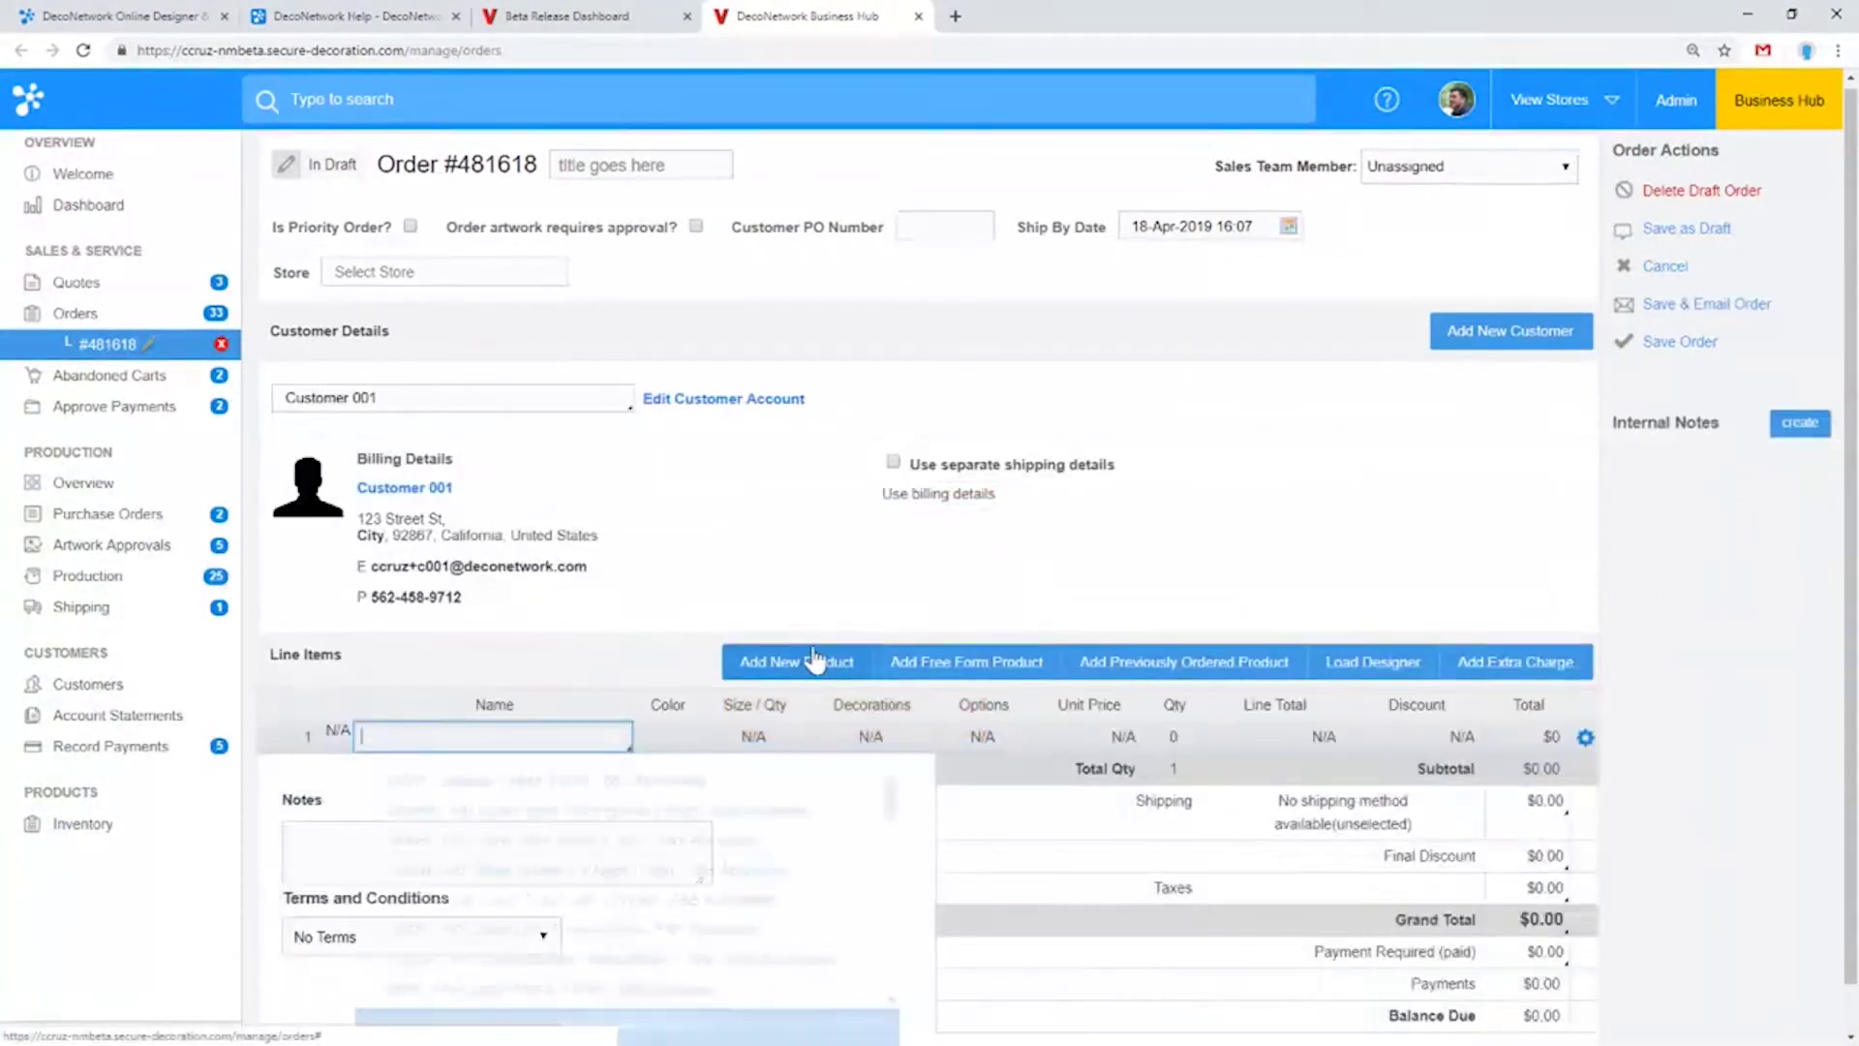
scroll(658, 837, down, 2)
scroll(658, 838, down, 3)
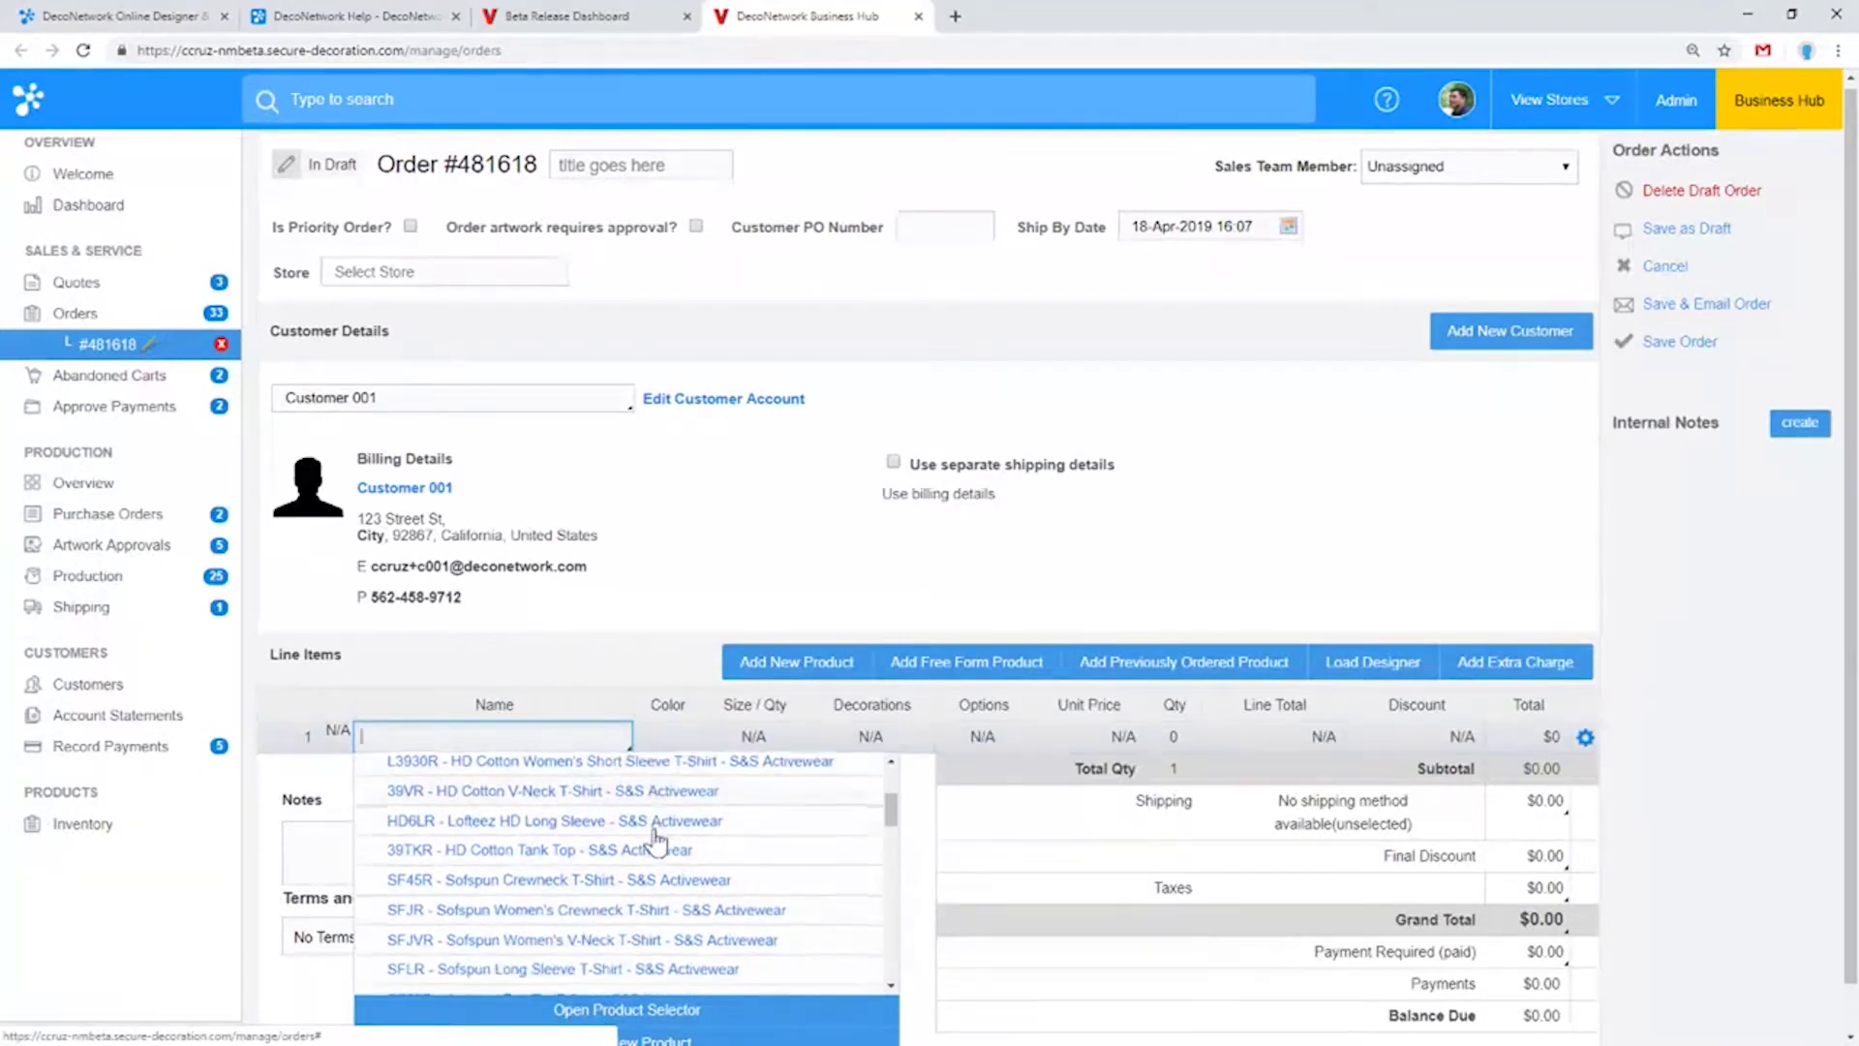
click(661, 852)
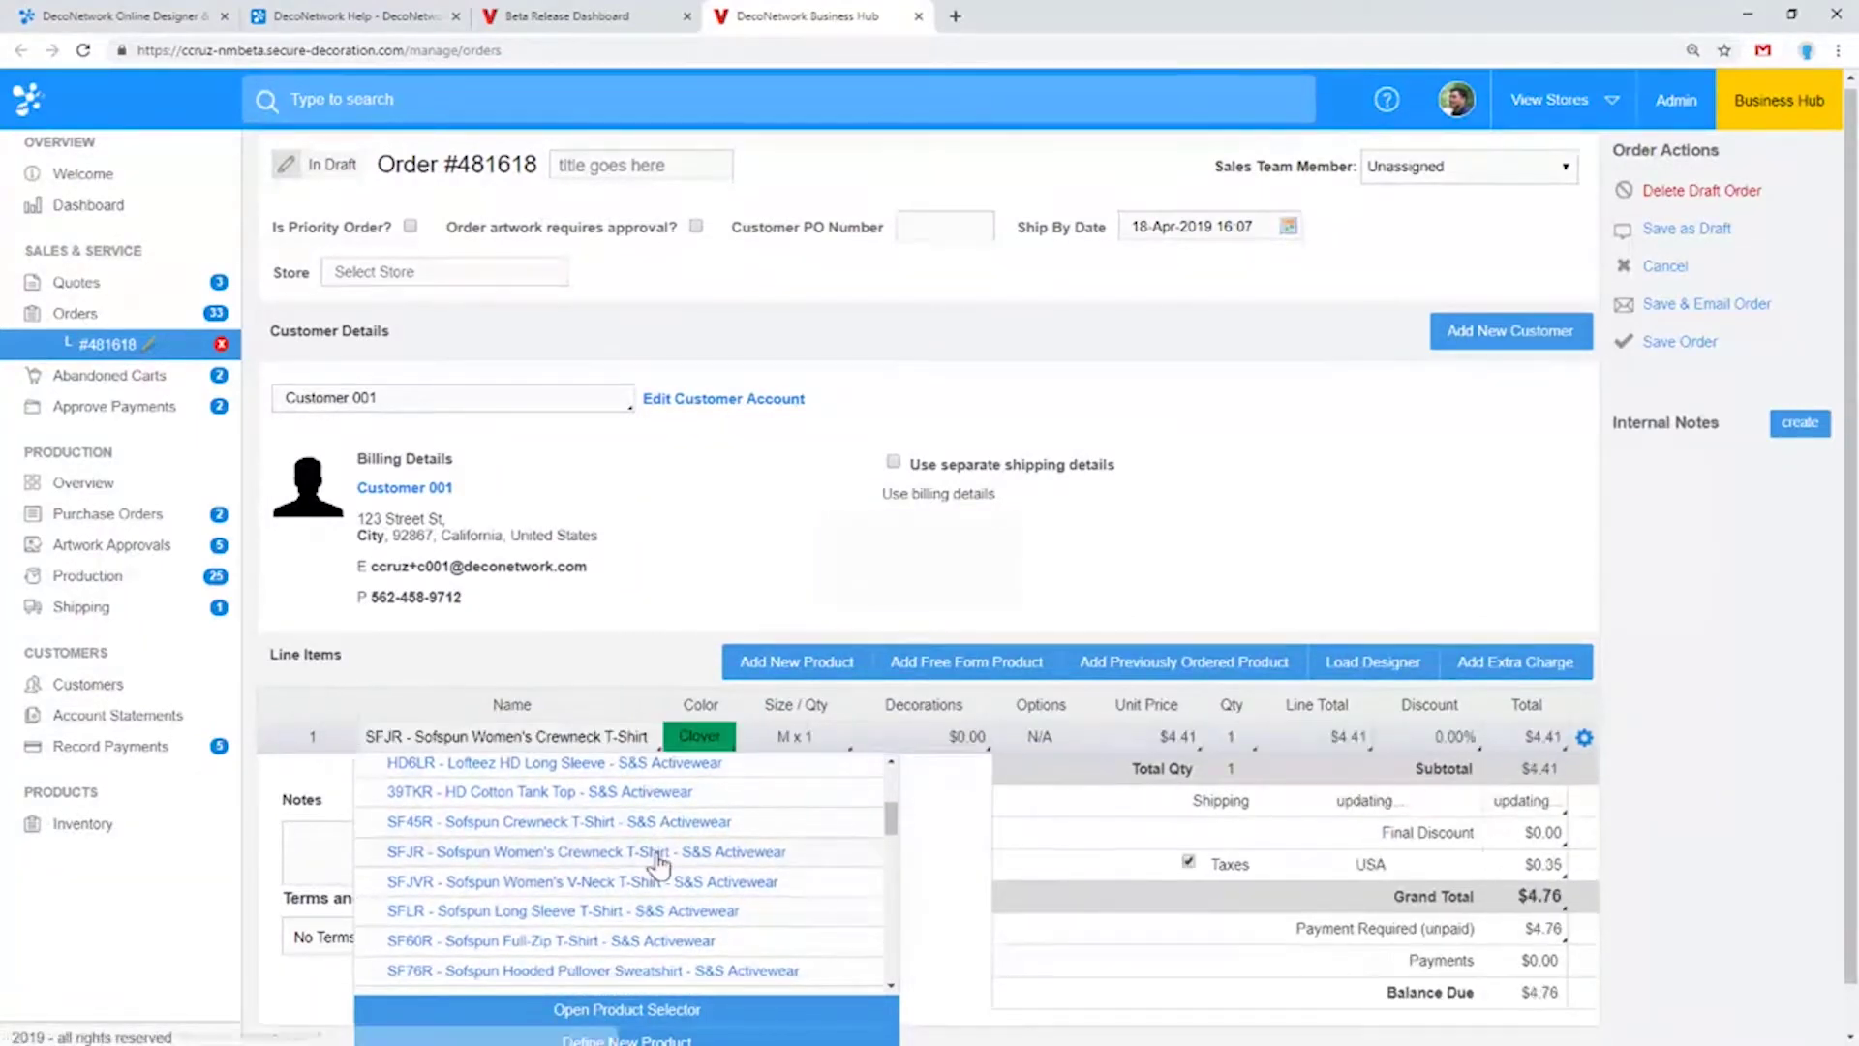
Add the Fanta store design as a printing design on the shirt's front body and place it at the lower end of the design area
click(891, 739)
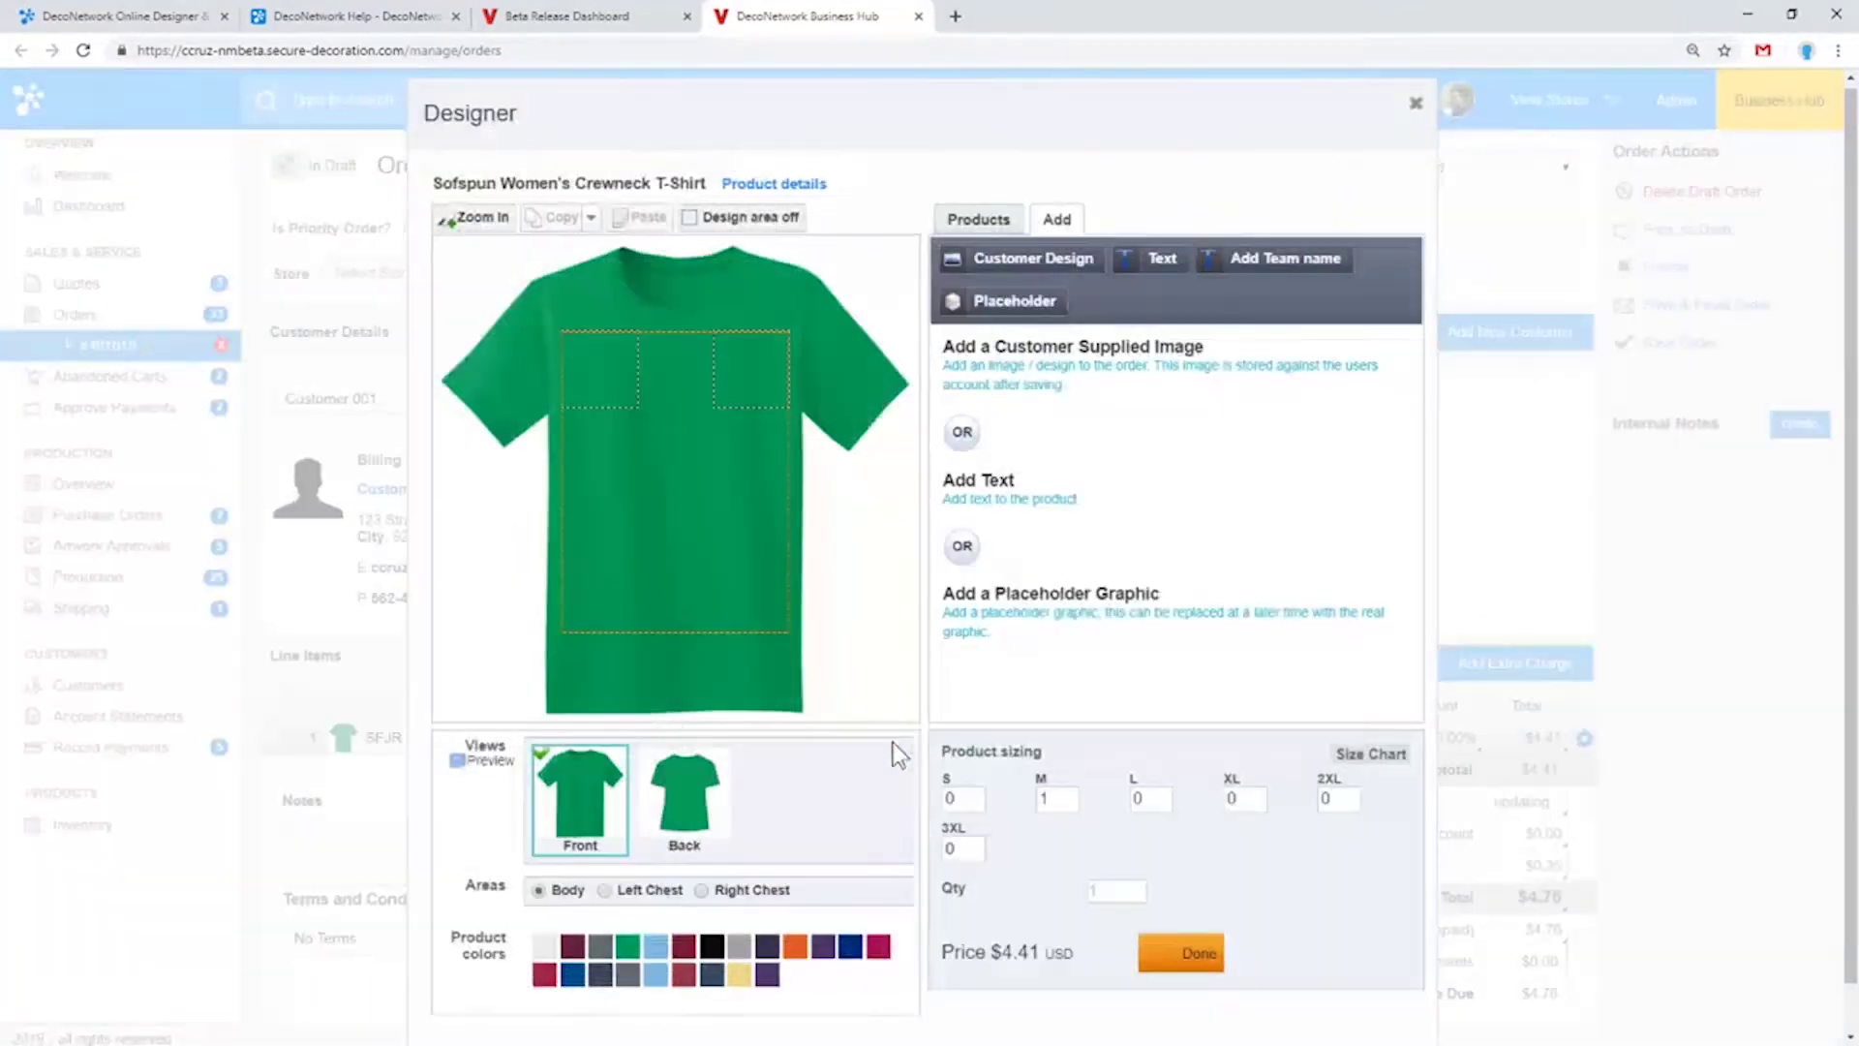
click(1012, 258)
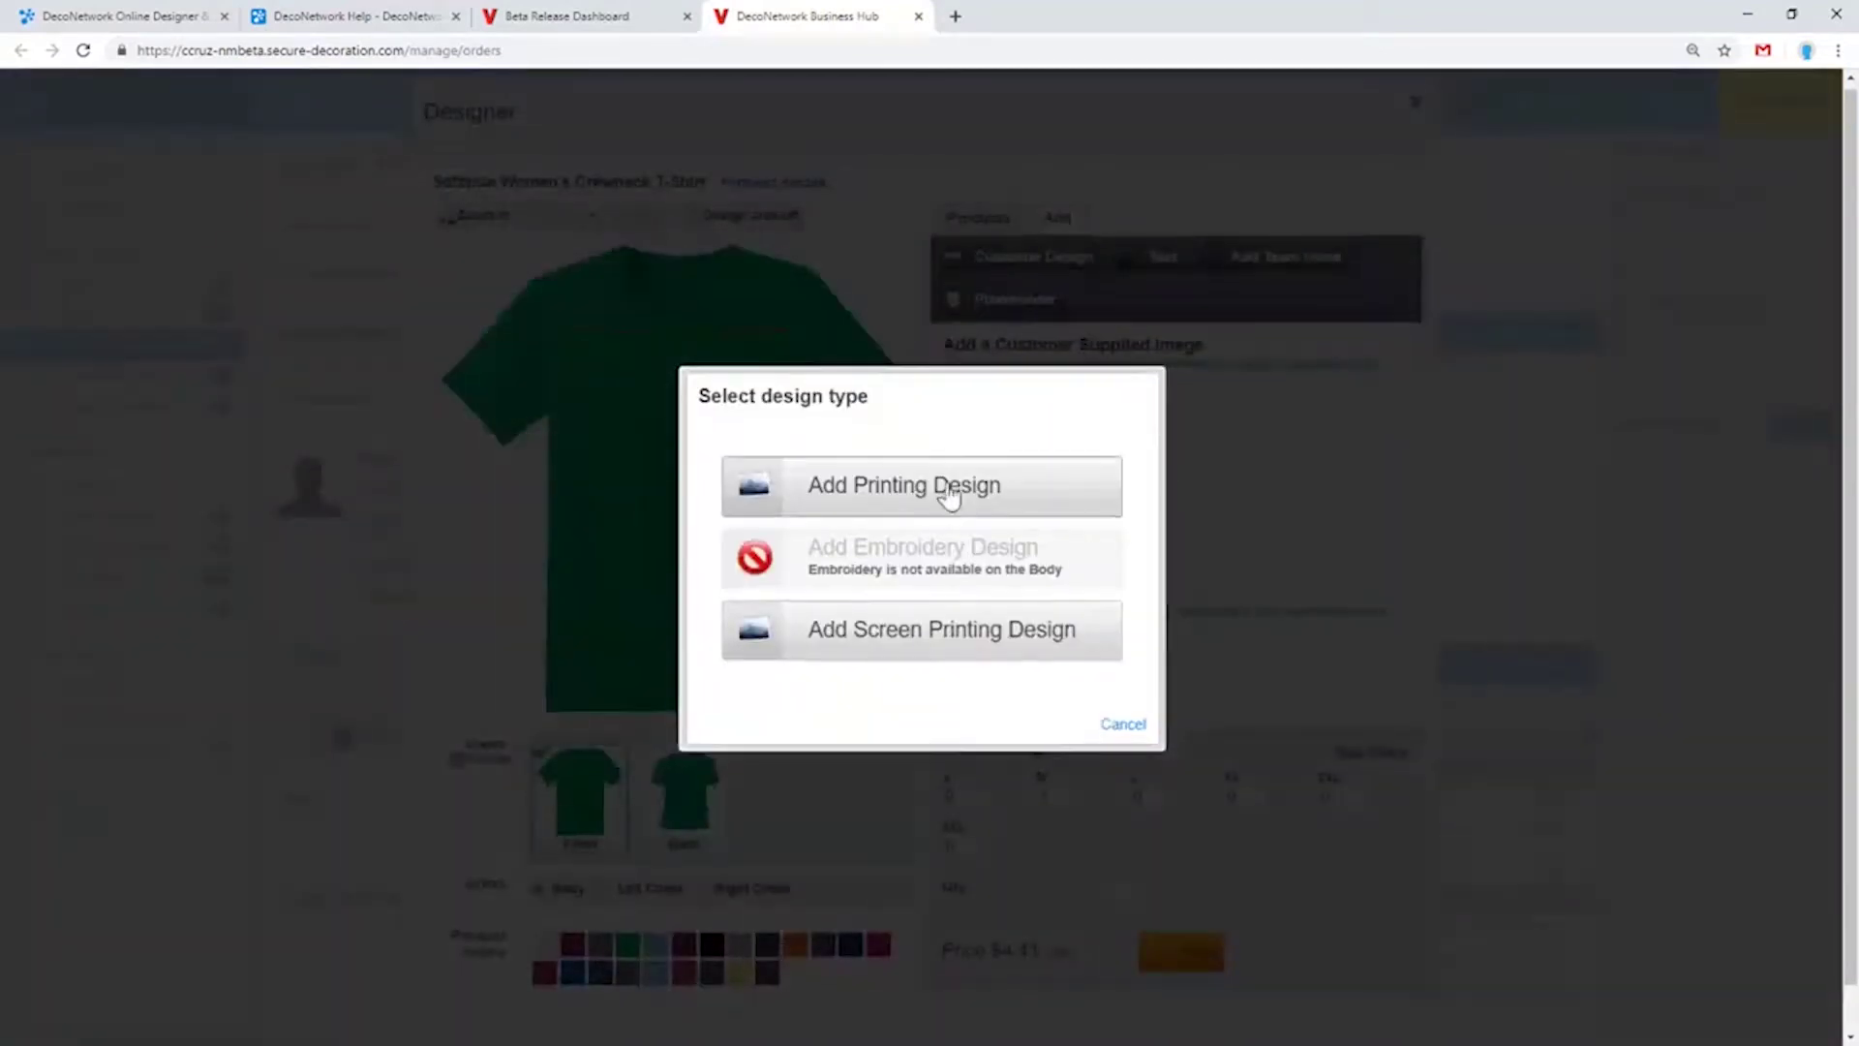
click(943, 491)
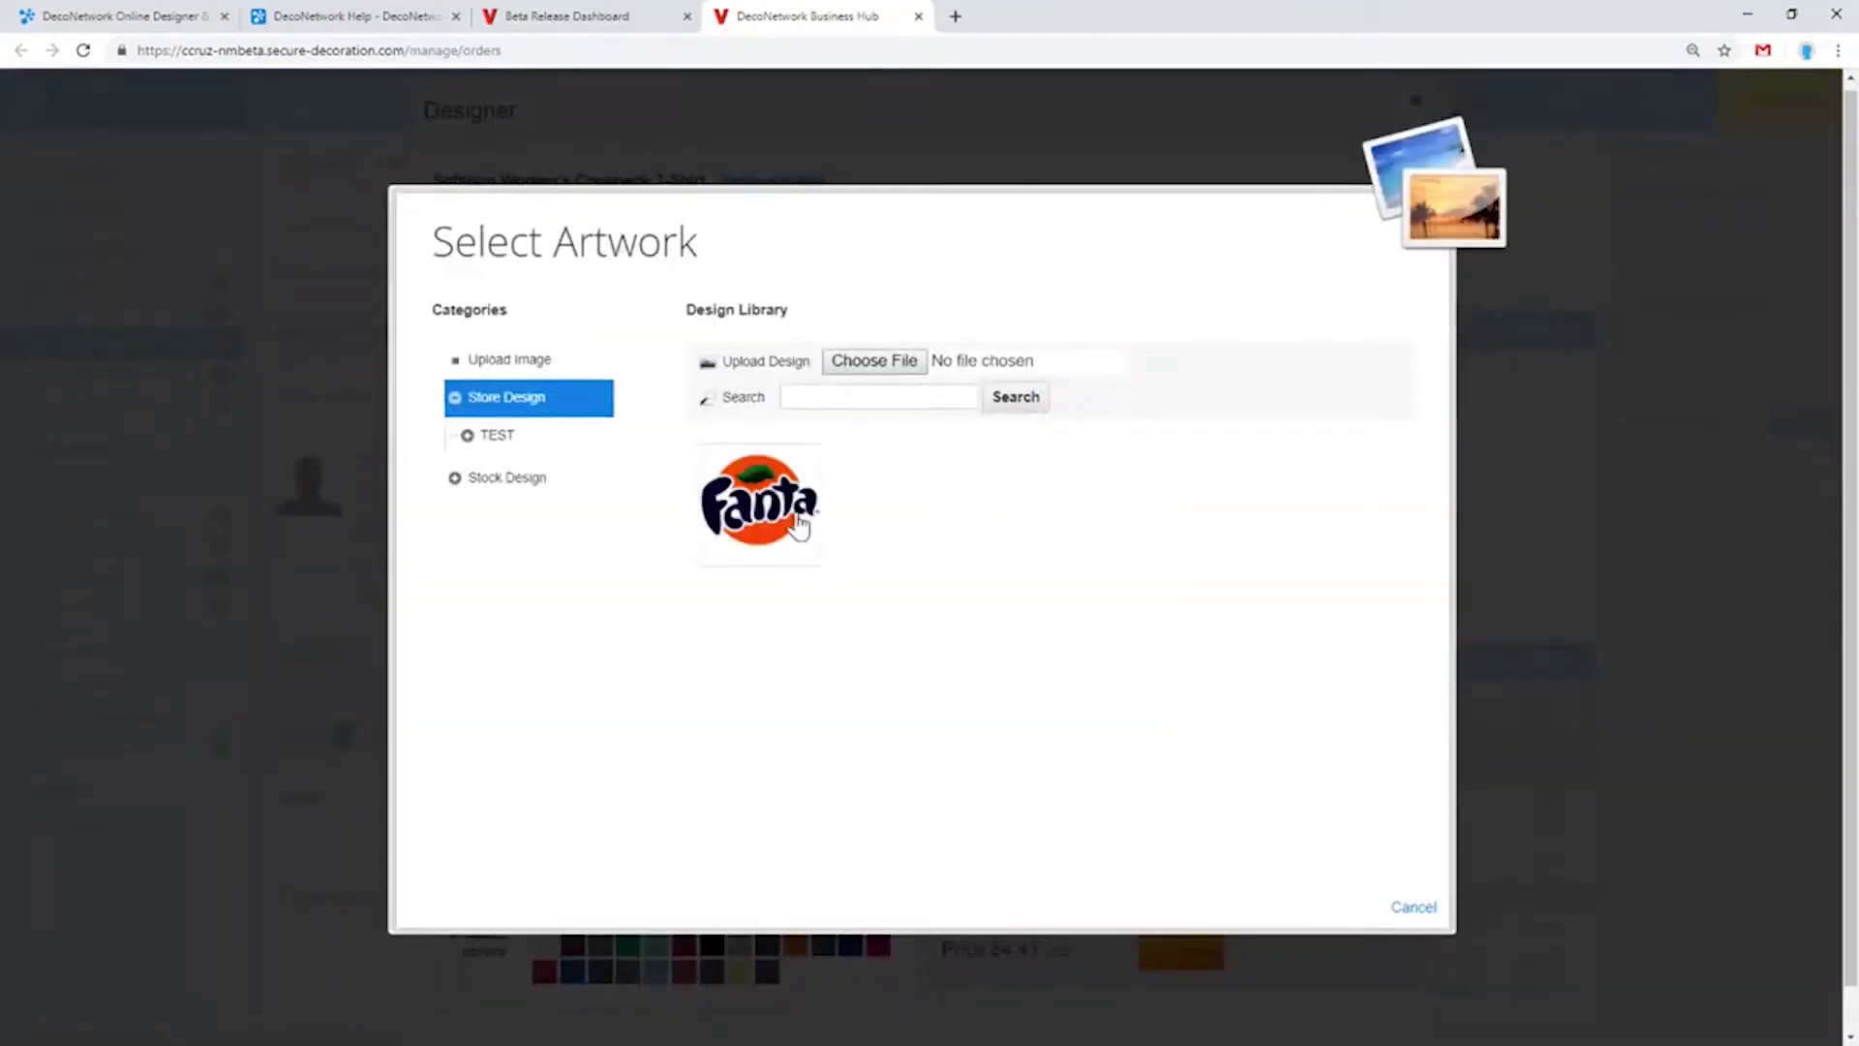
click(801, 519)
click(1172, 570)
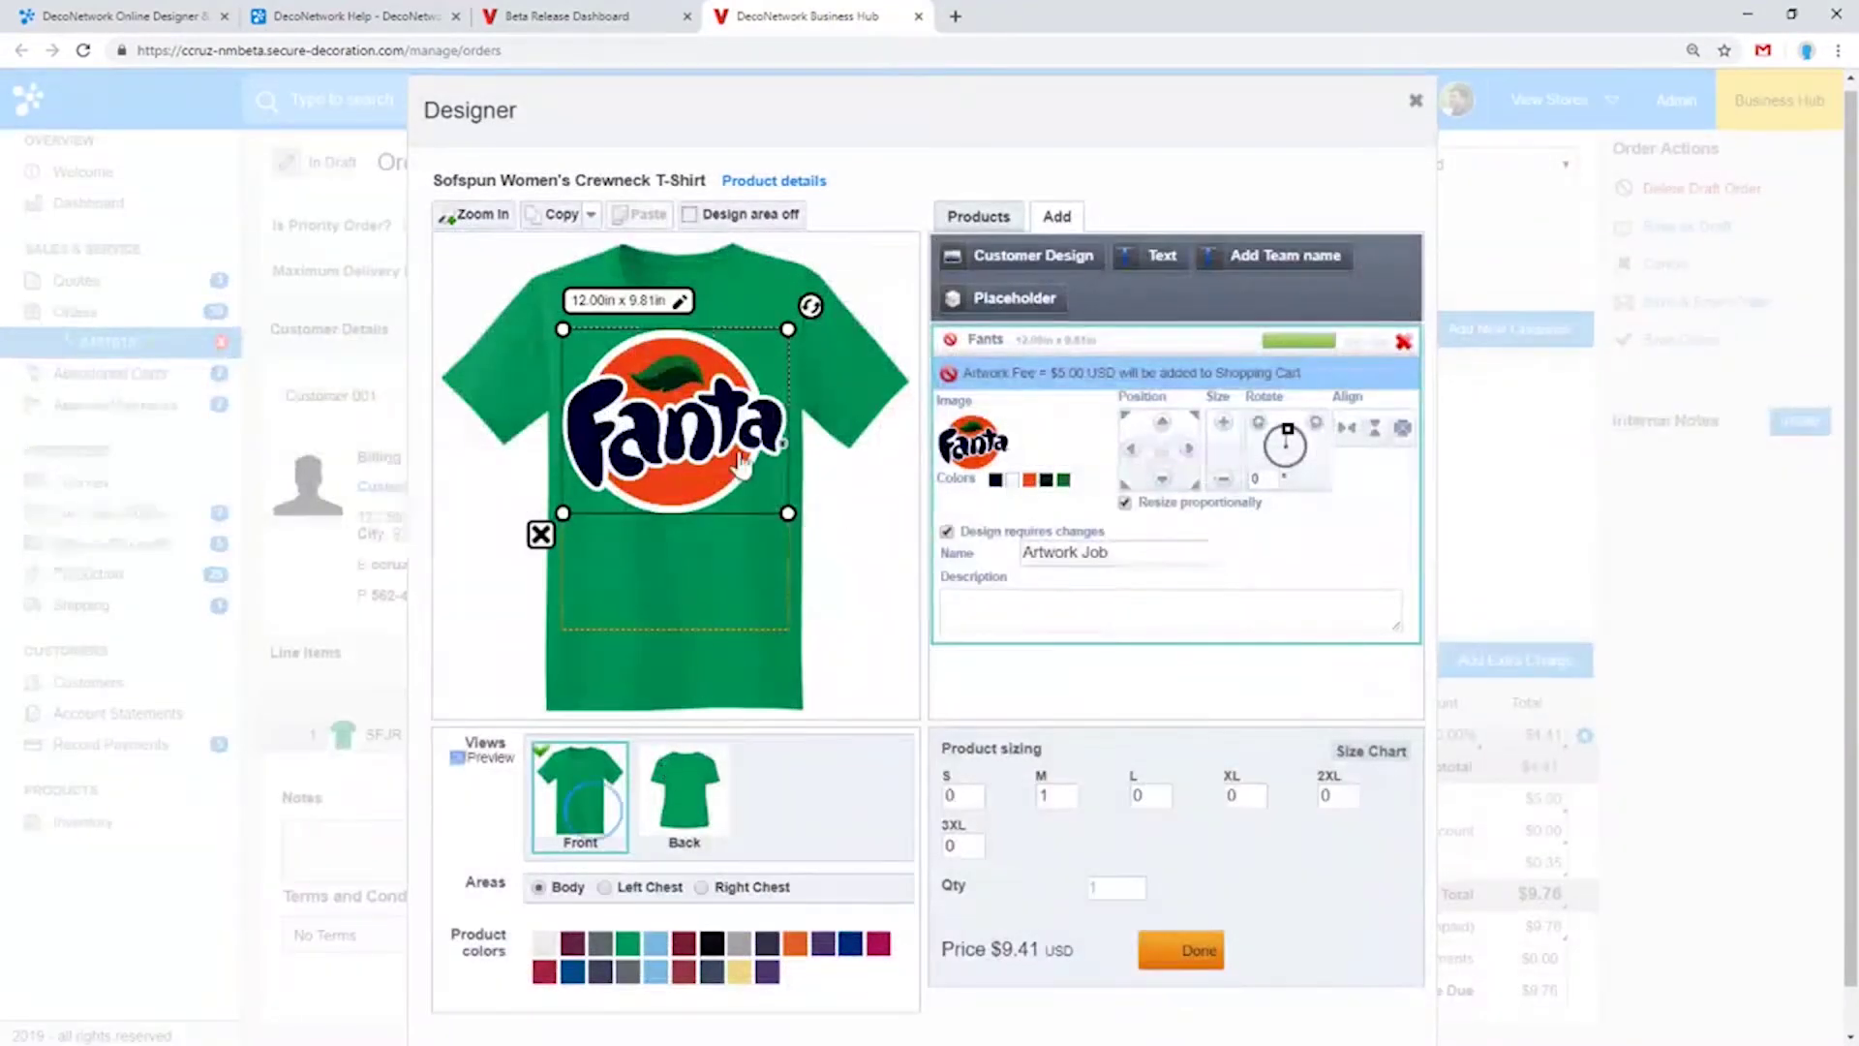
drag(735, 474, 716, 583)
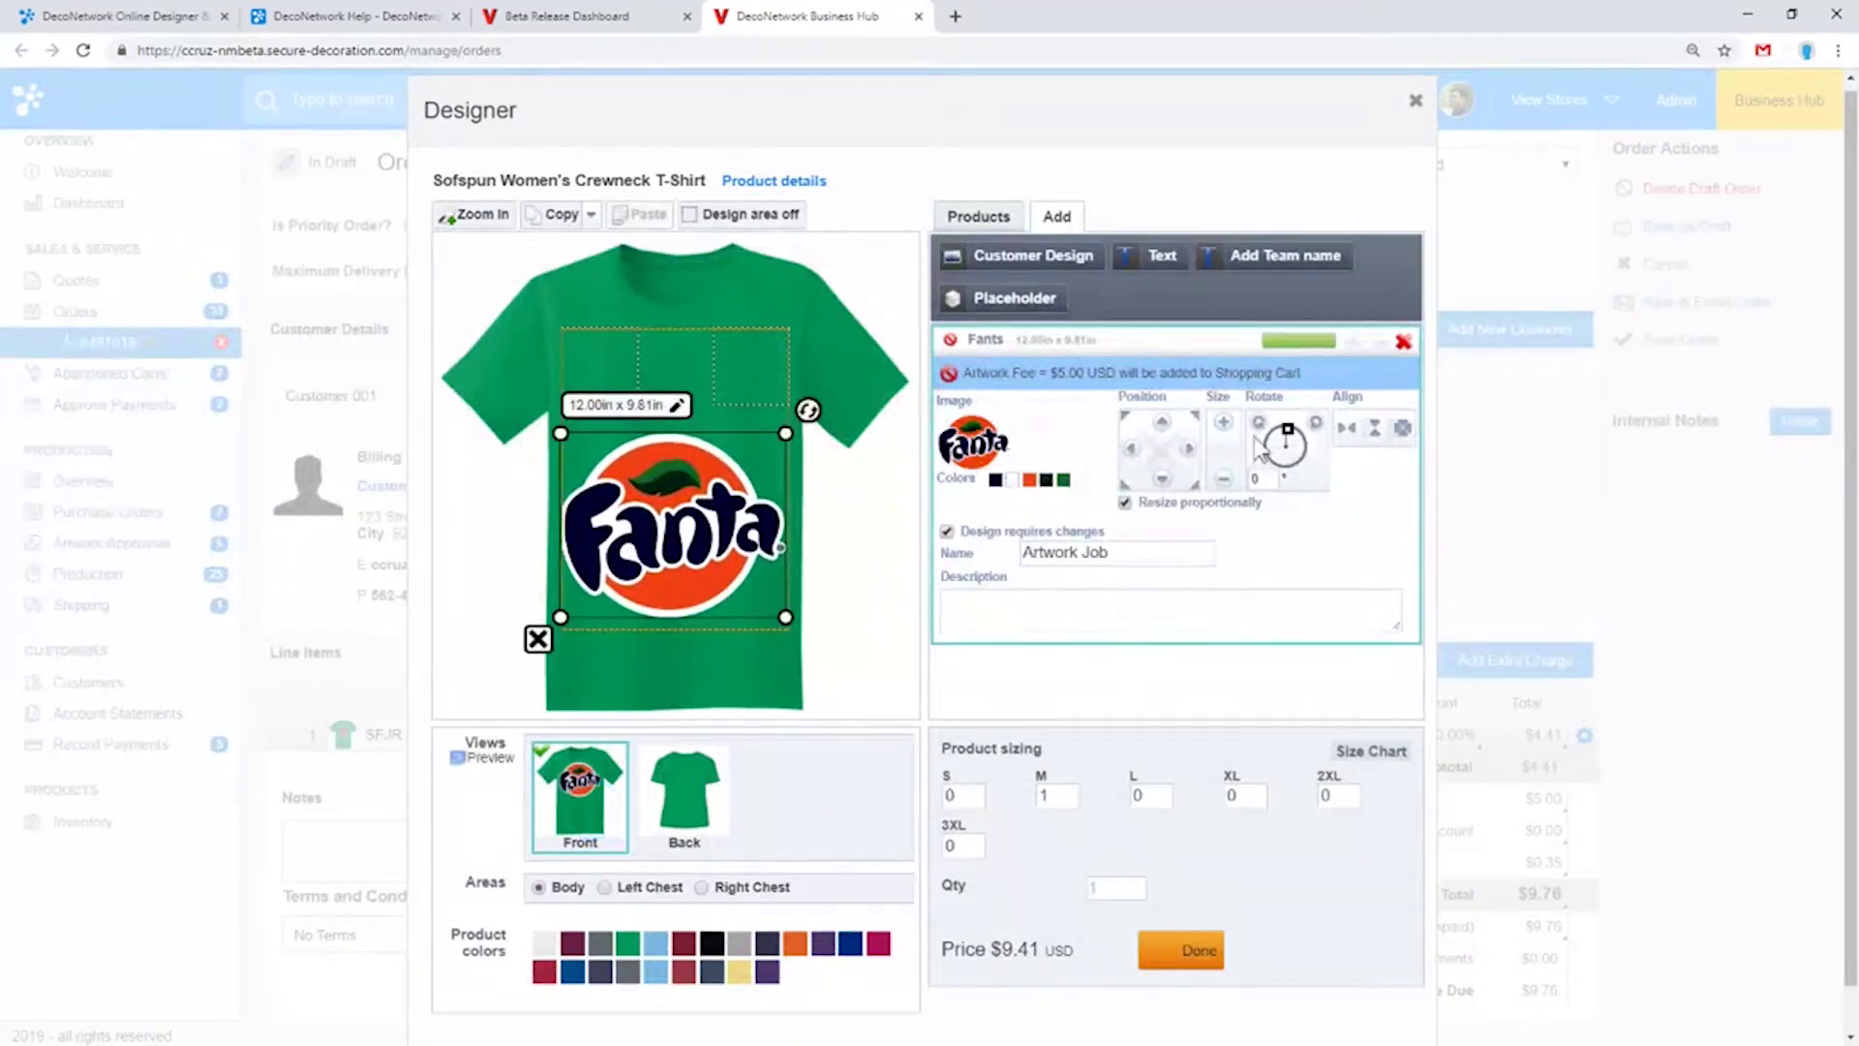
Add the embroidery text "Delivery Department" to the shirt's left chest area and color it white
click(767, 360)
click(1157, 255)
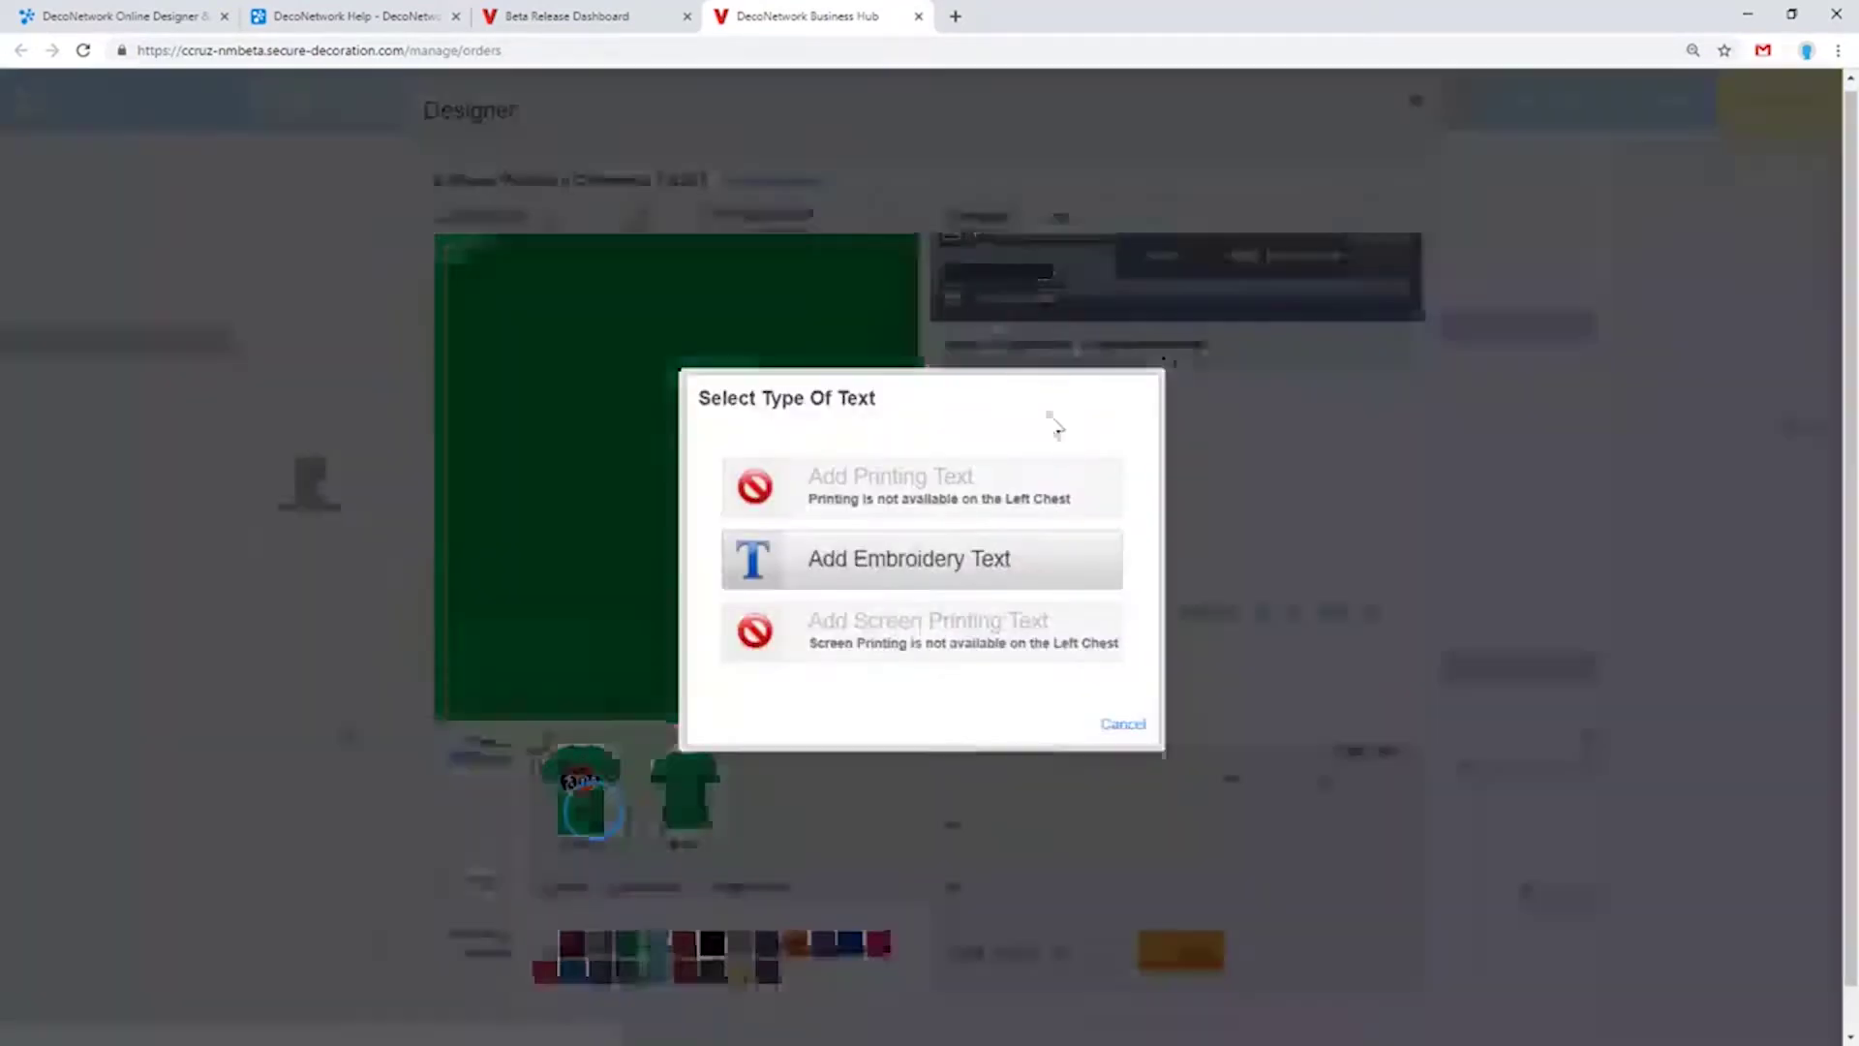
click(929, 555)
text(D)
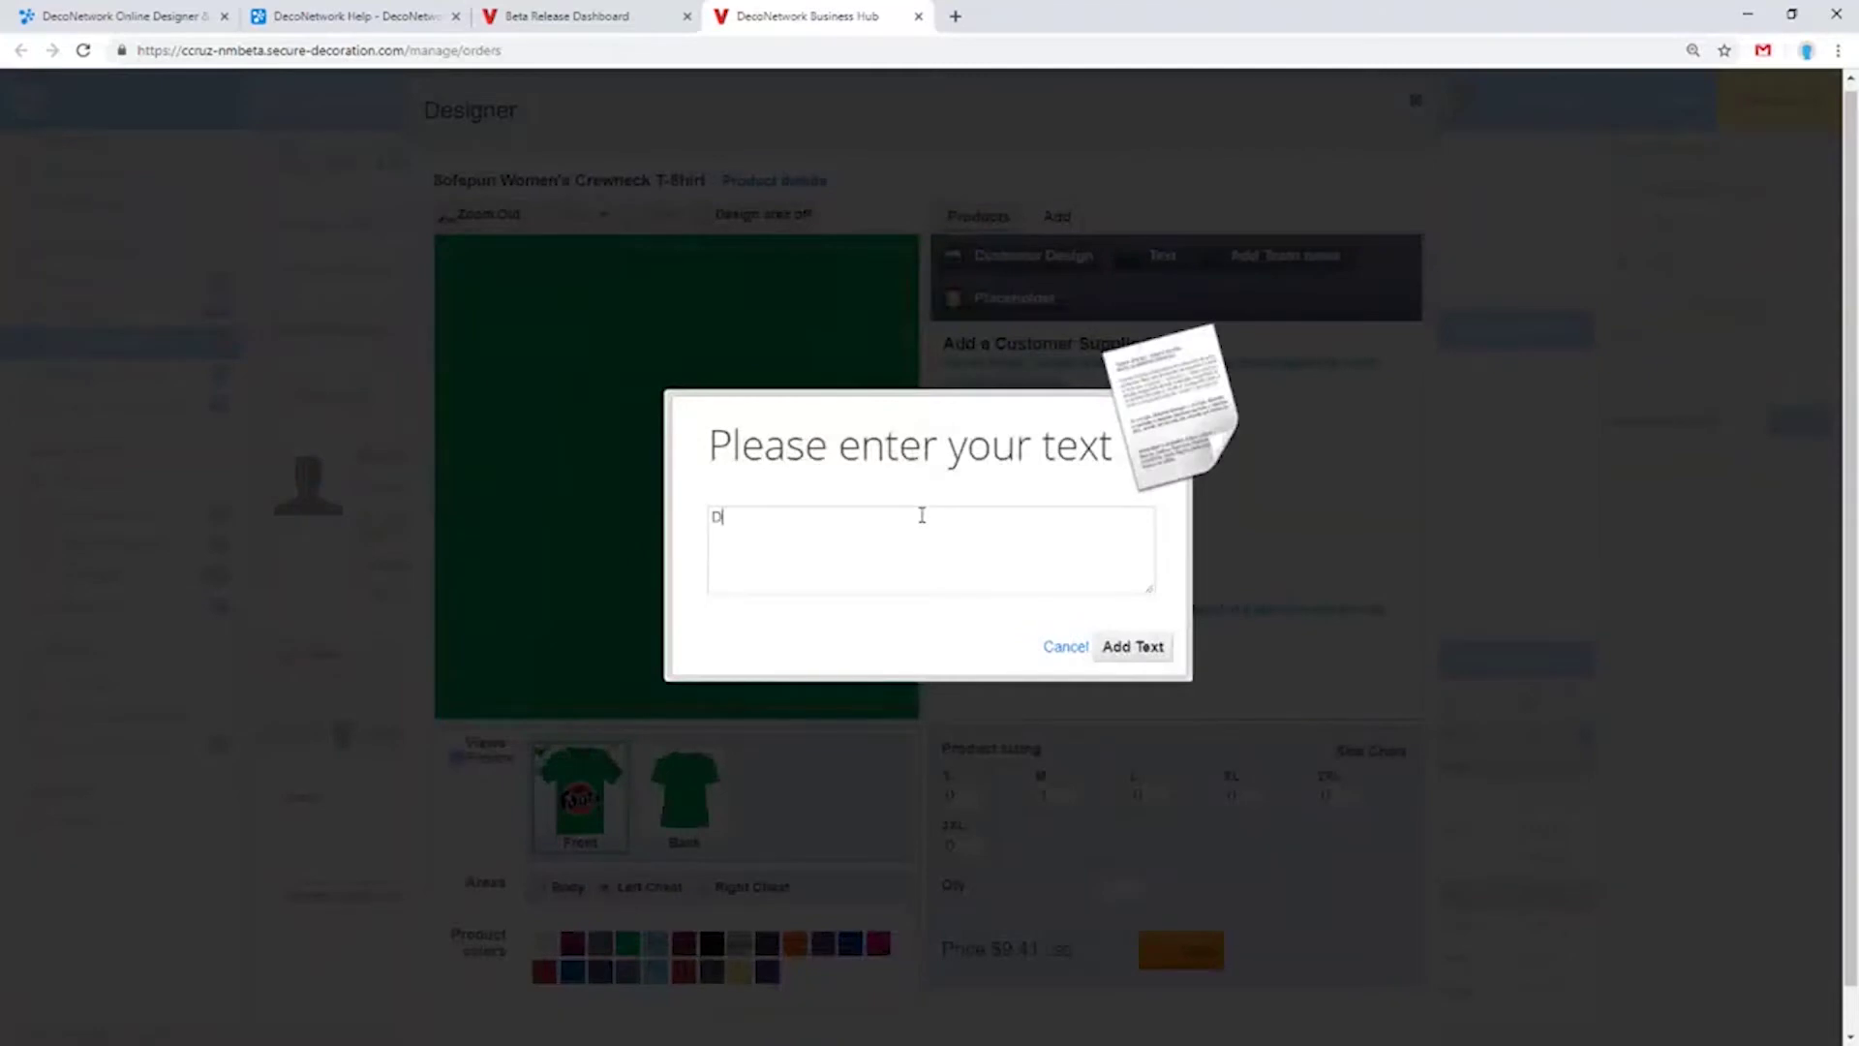
text(elivery Department)
click(1146, 648)
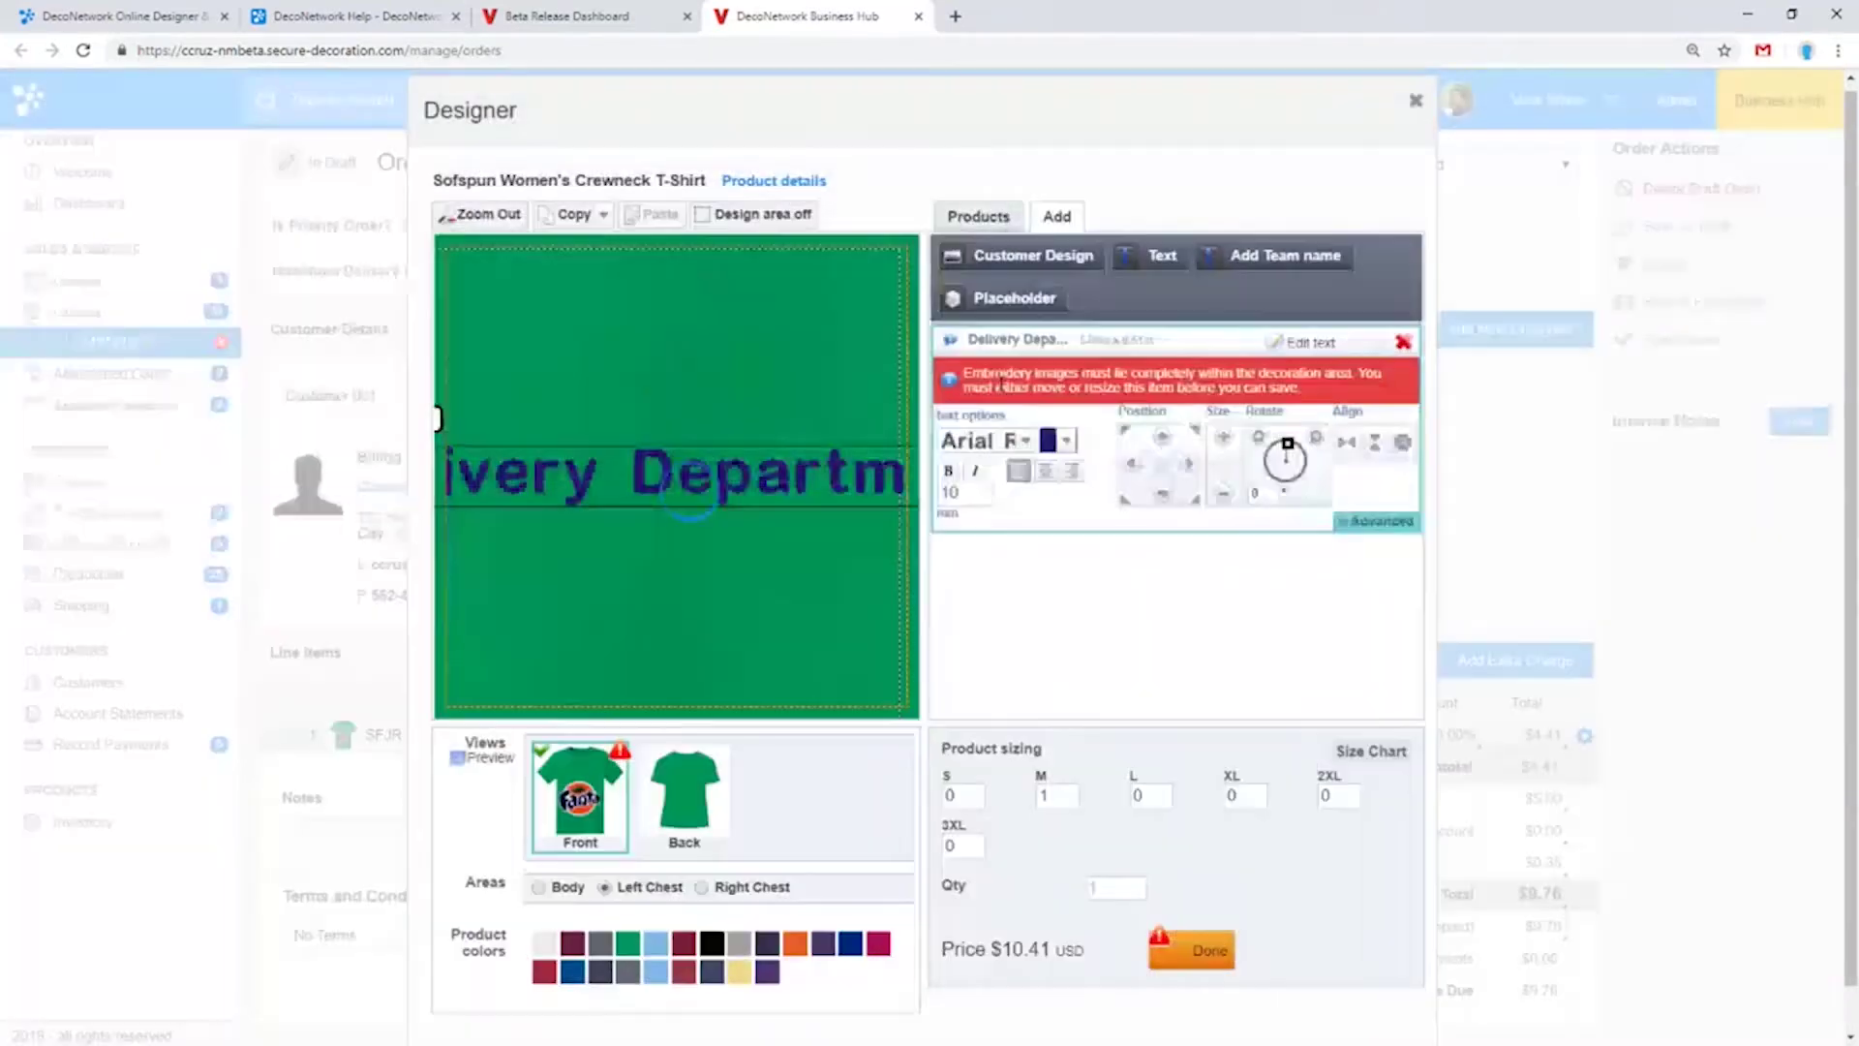
click(1070, 442)
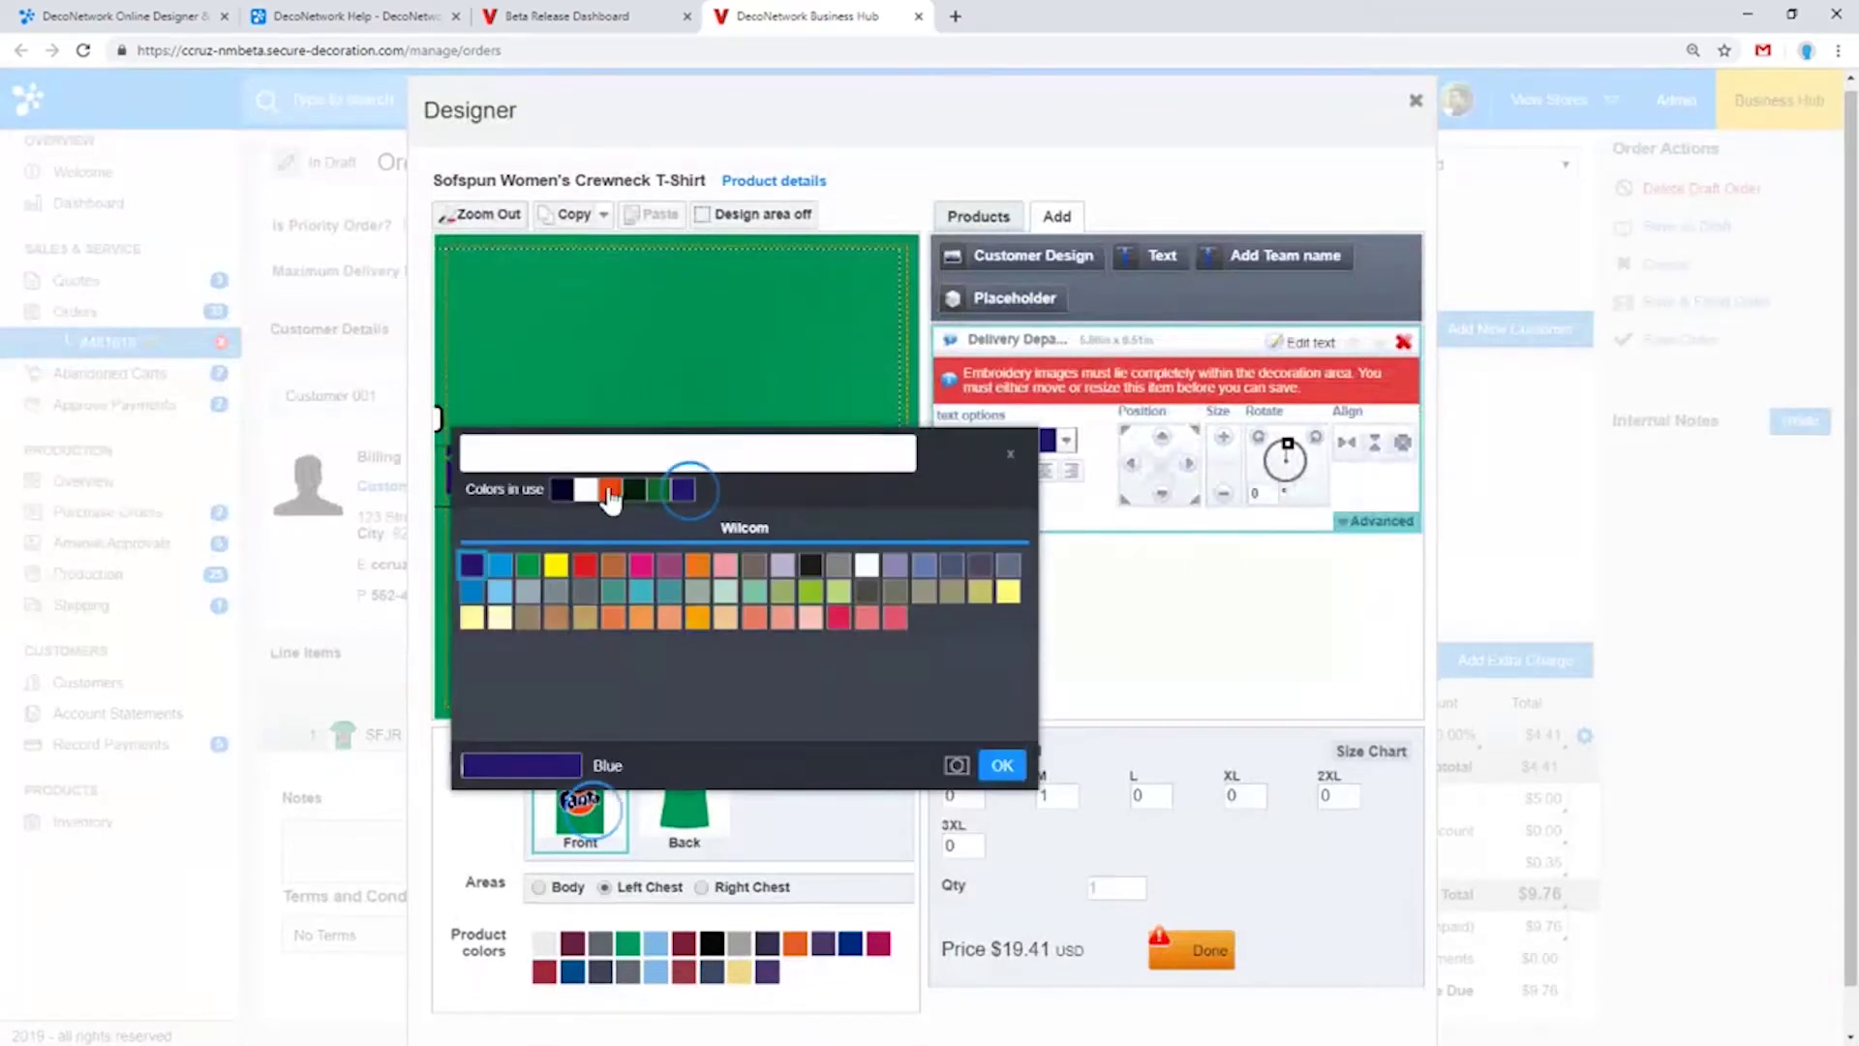
click(1002, 764)
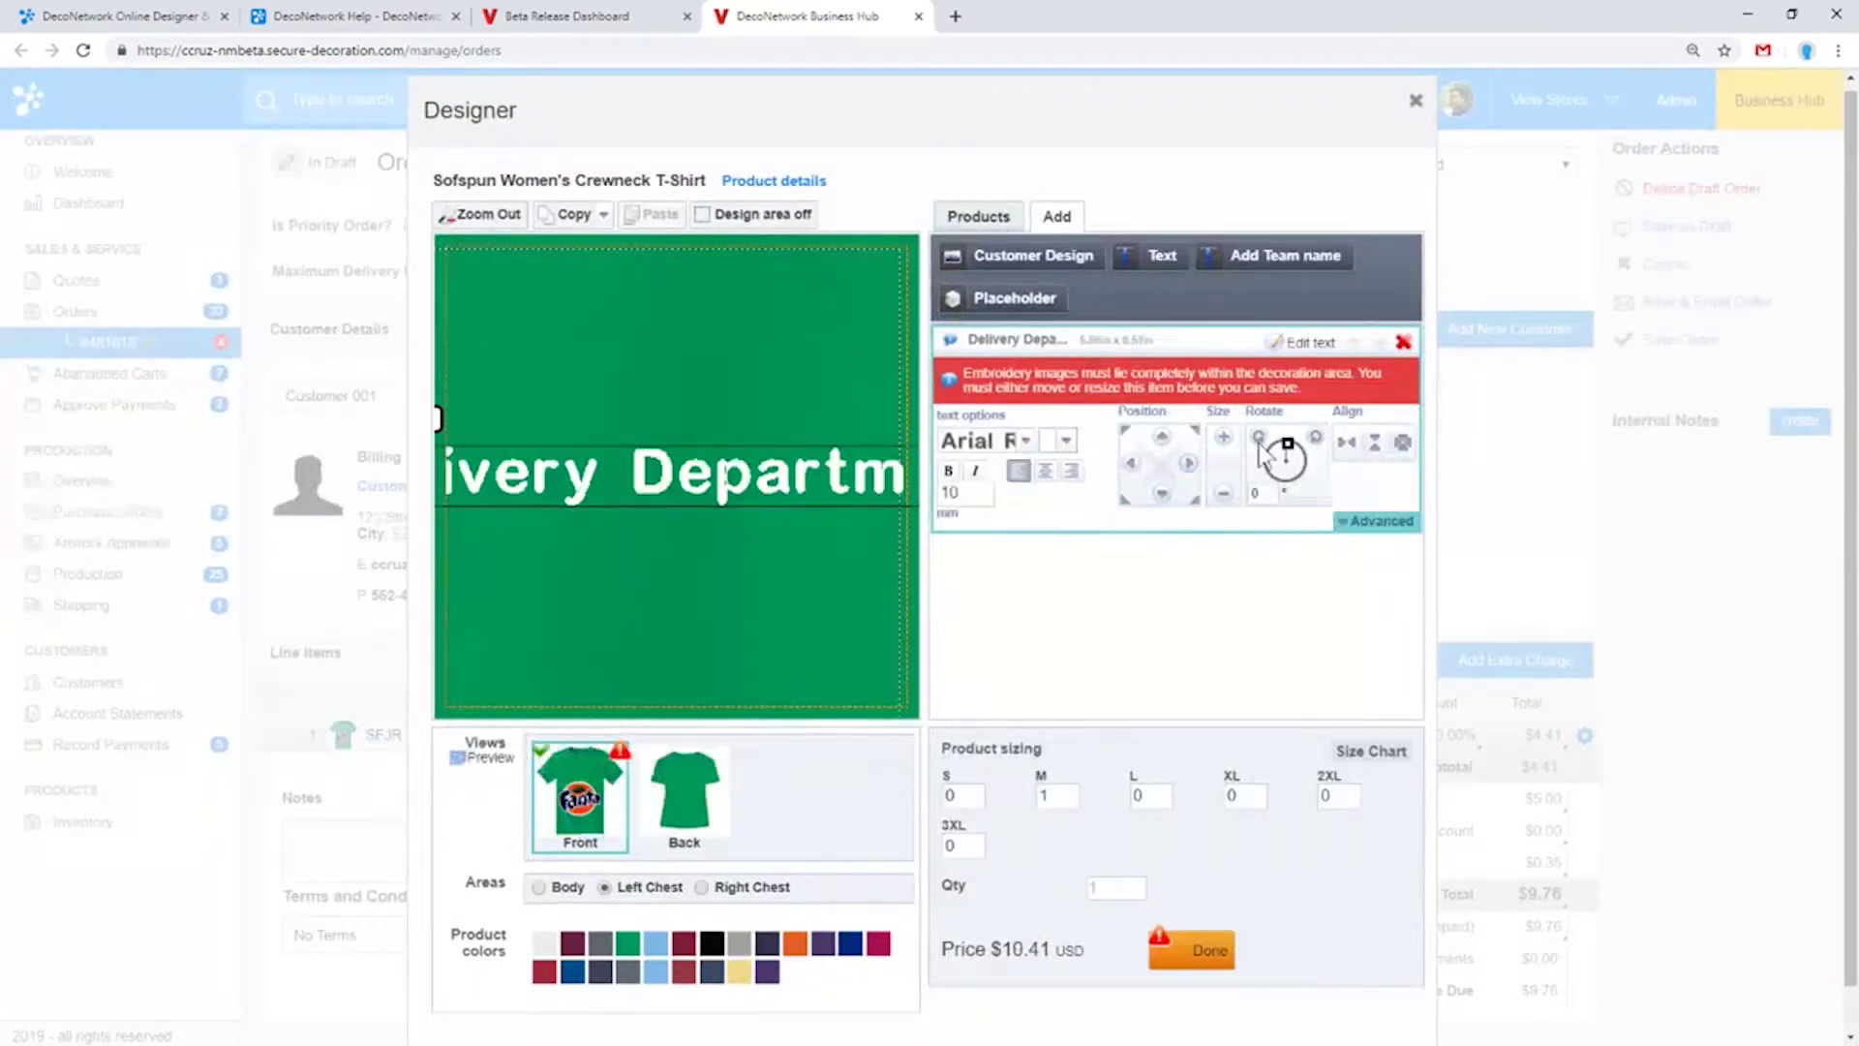
Break the embroidery text into two lines after "Delivery" and center-align it
click(1309, 344)
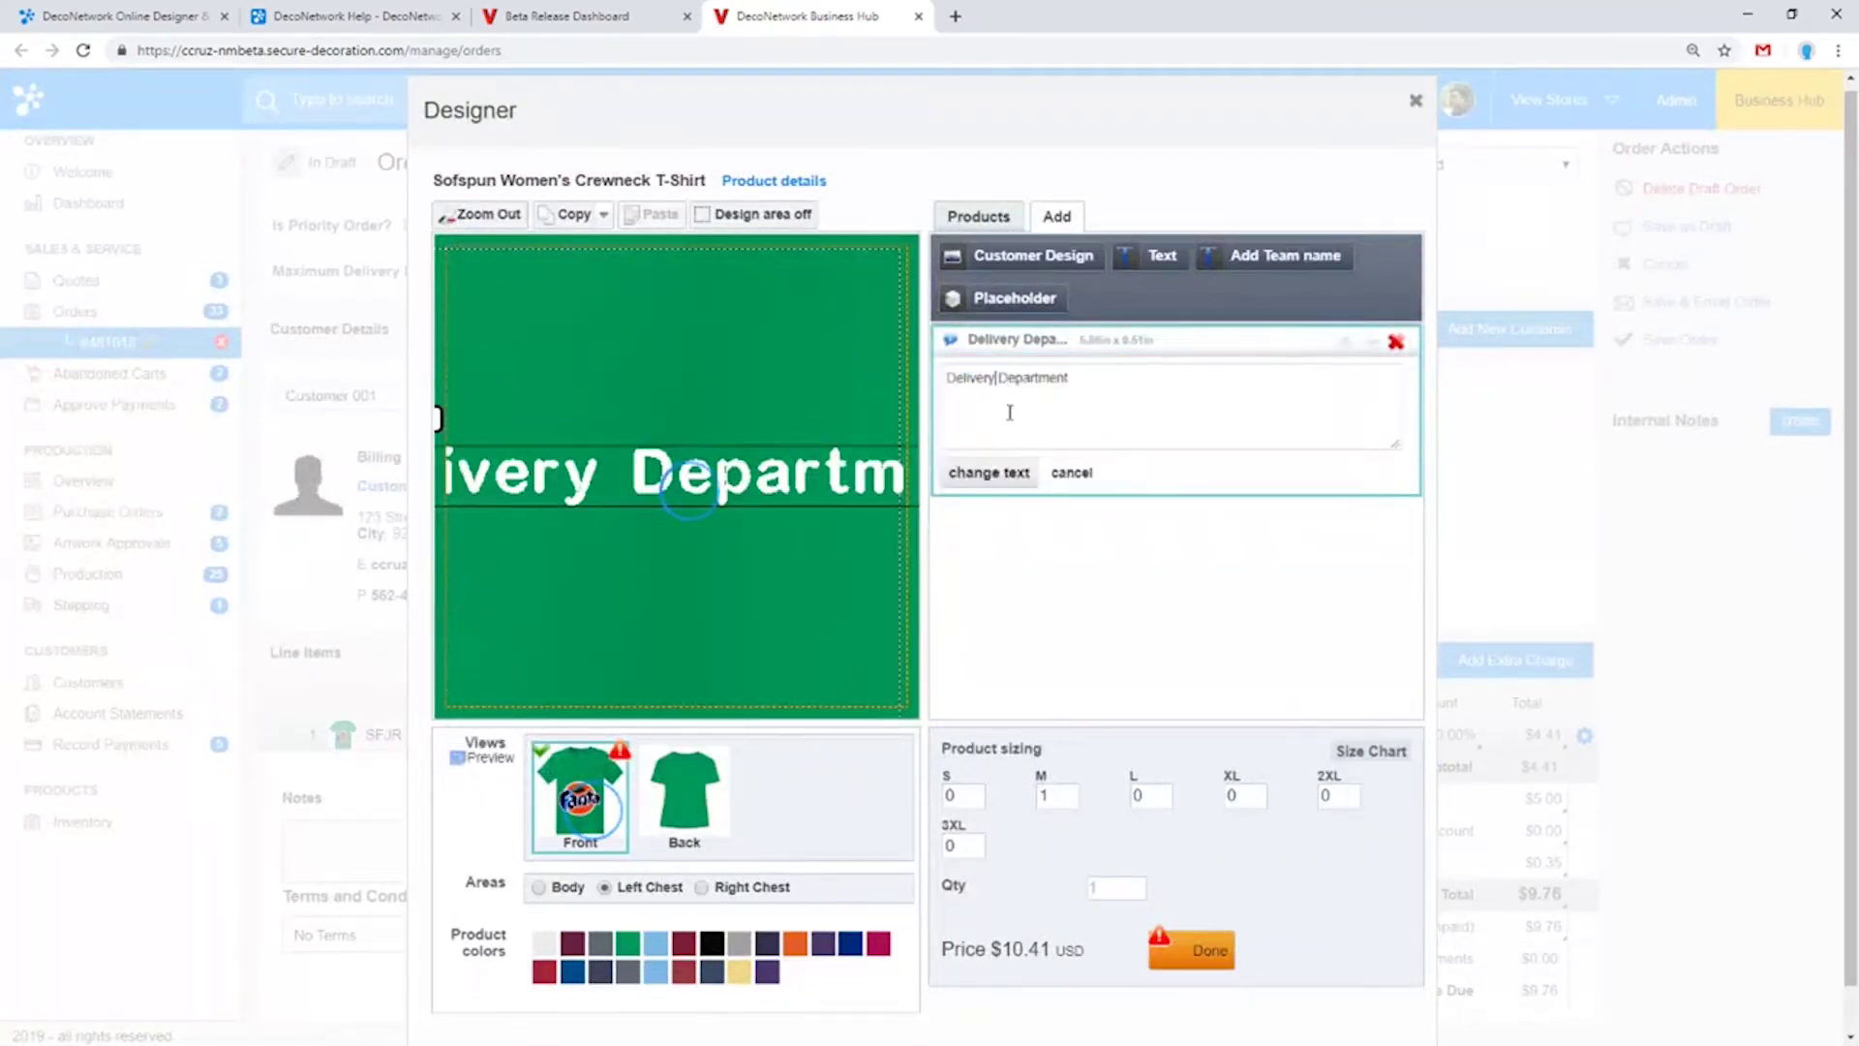
click(996, 378)
key(Return)
click(1001, 476)
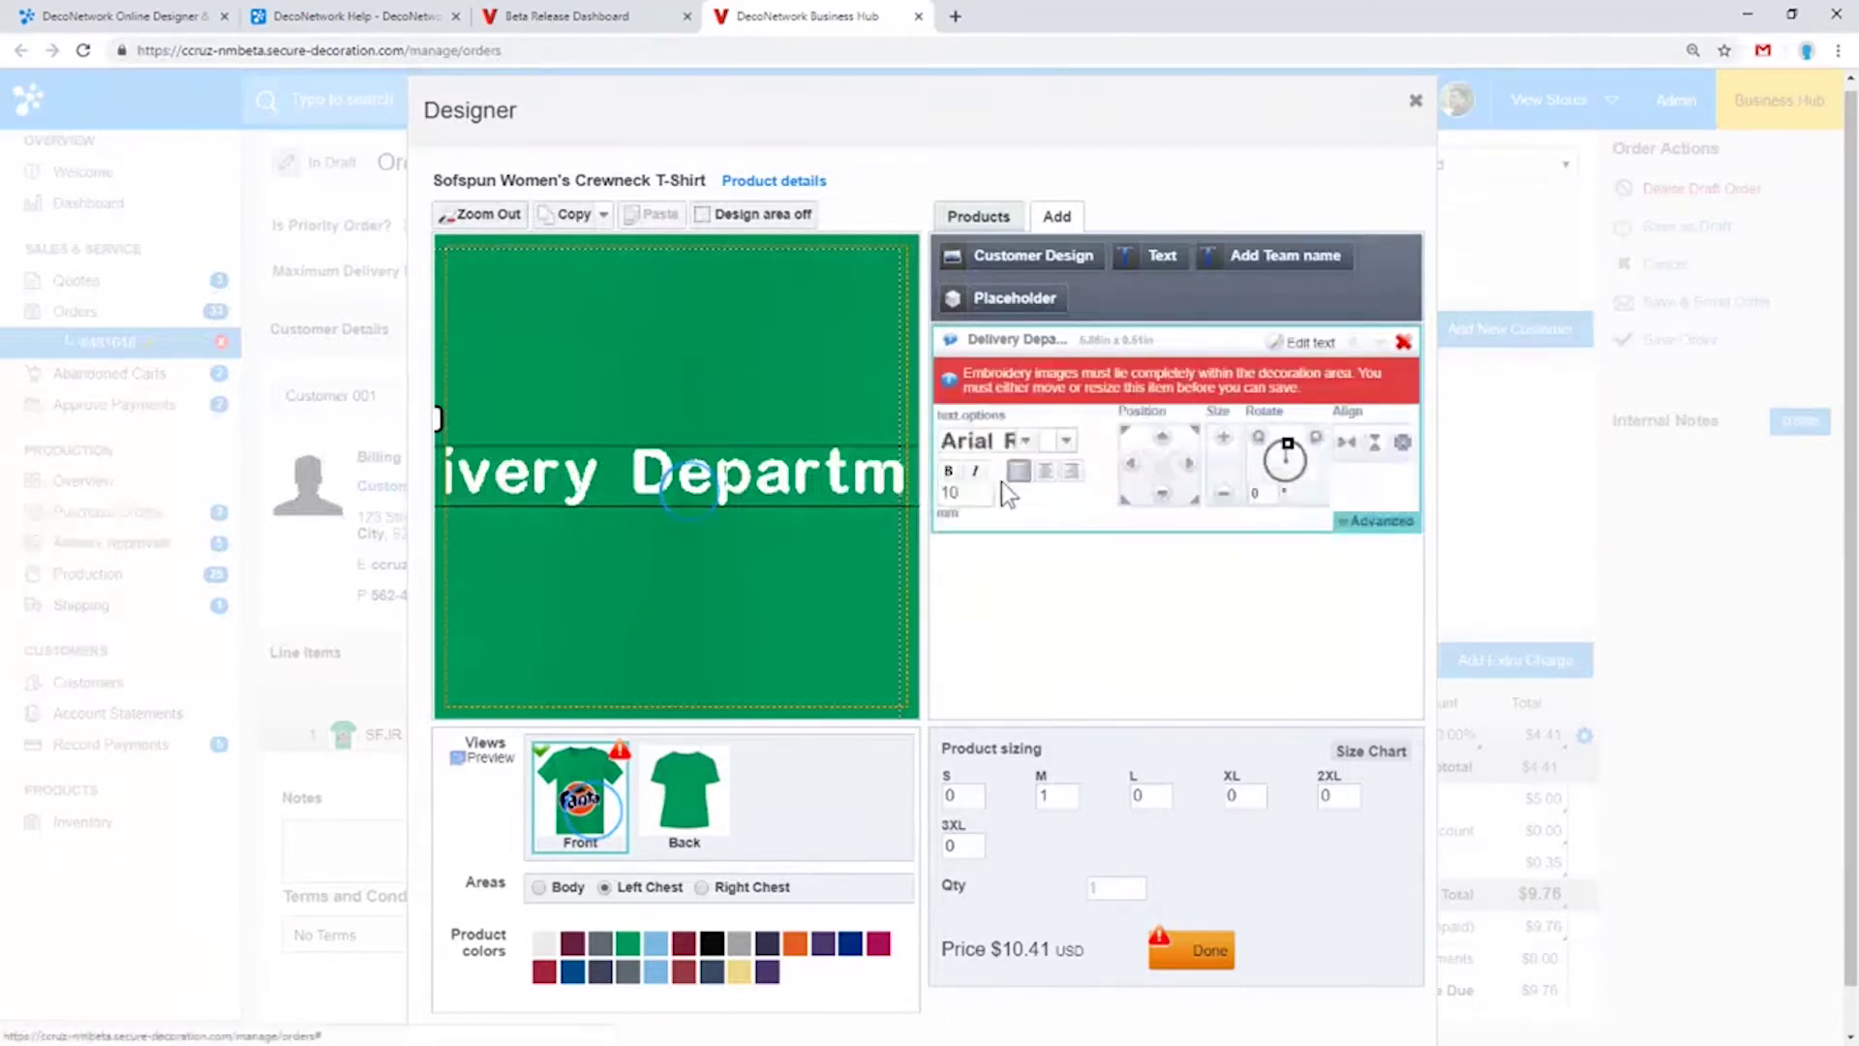
click(1046, 473)
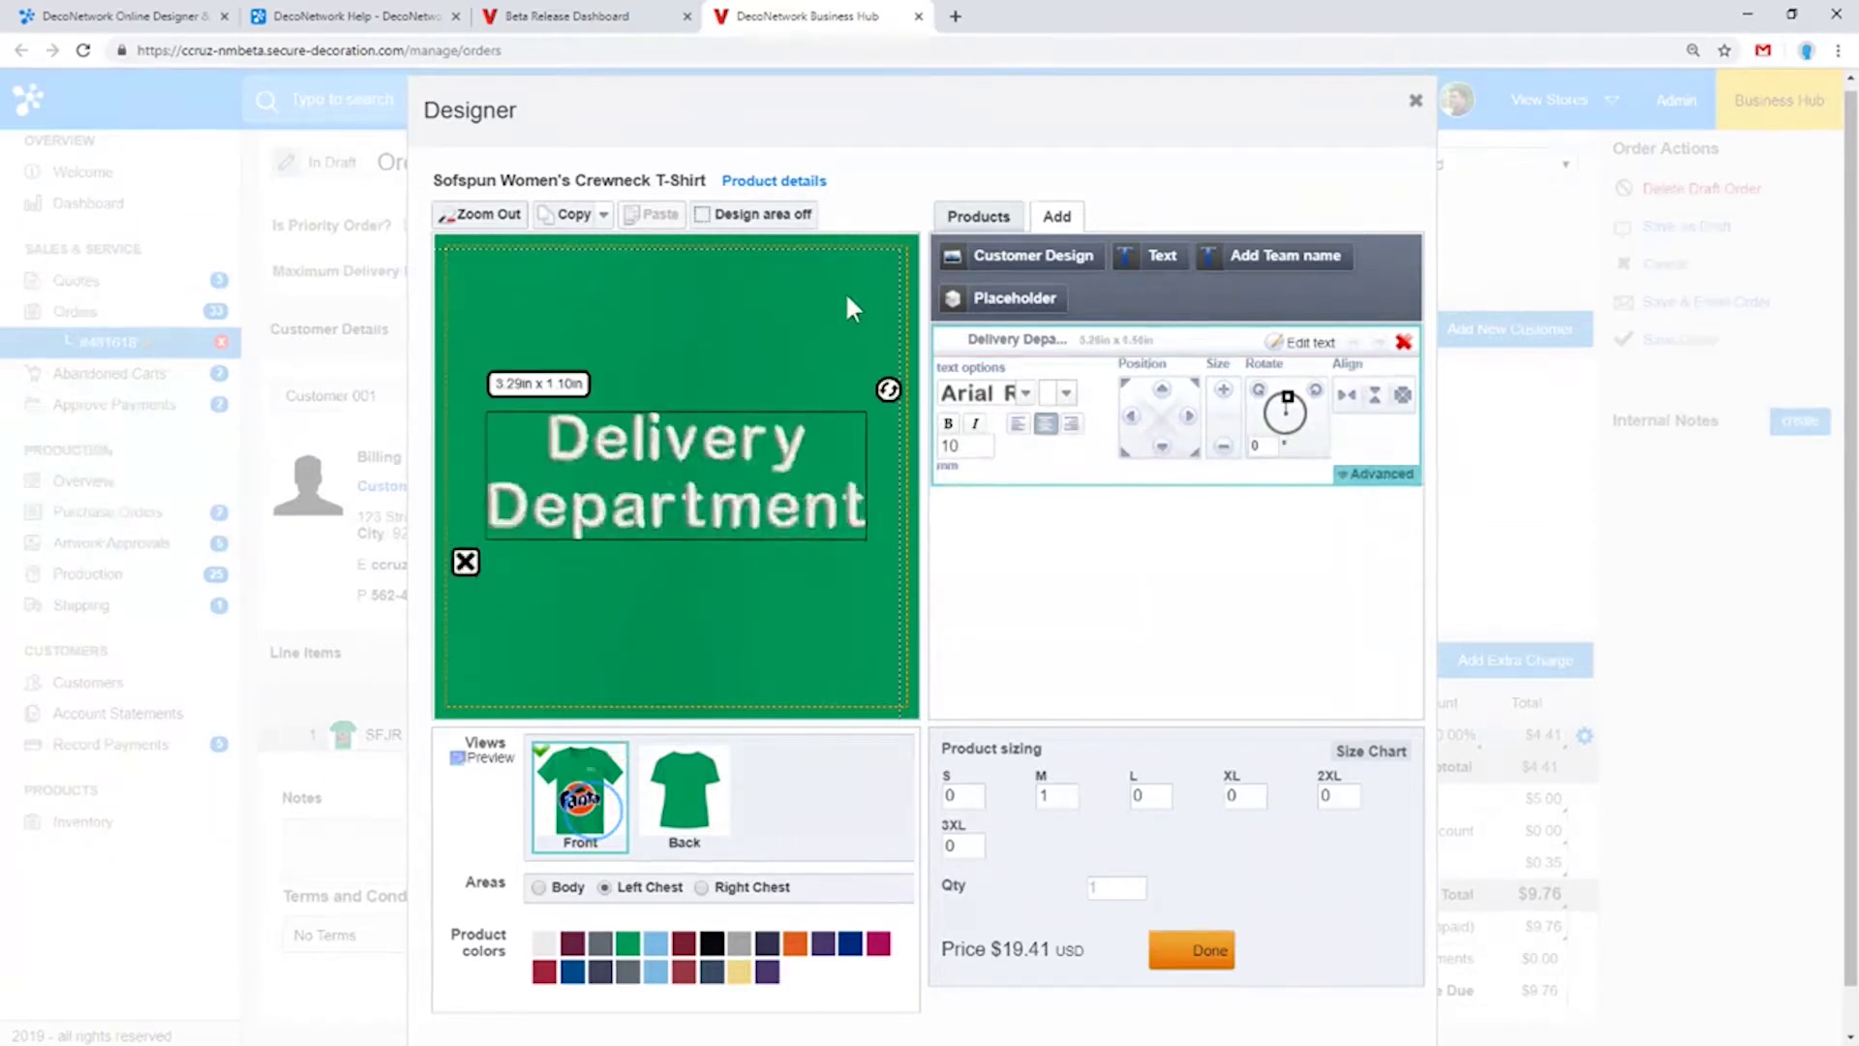
Finish the shirt design and save the order, and check the saved order's decoration price details
click(1196, 954)
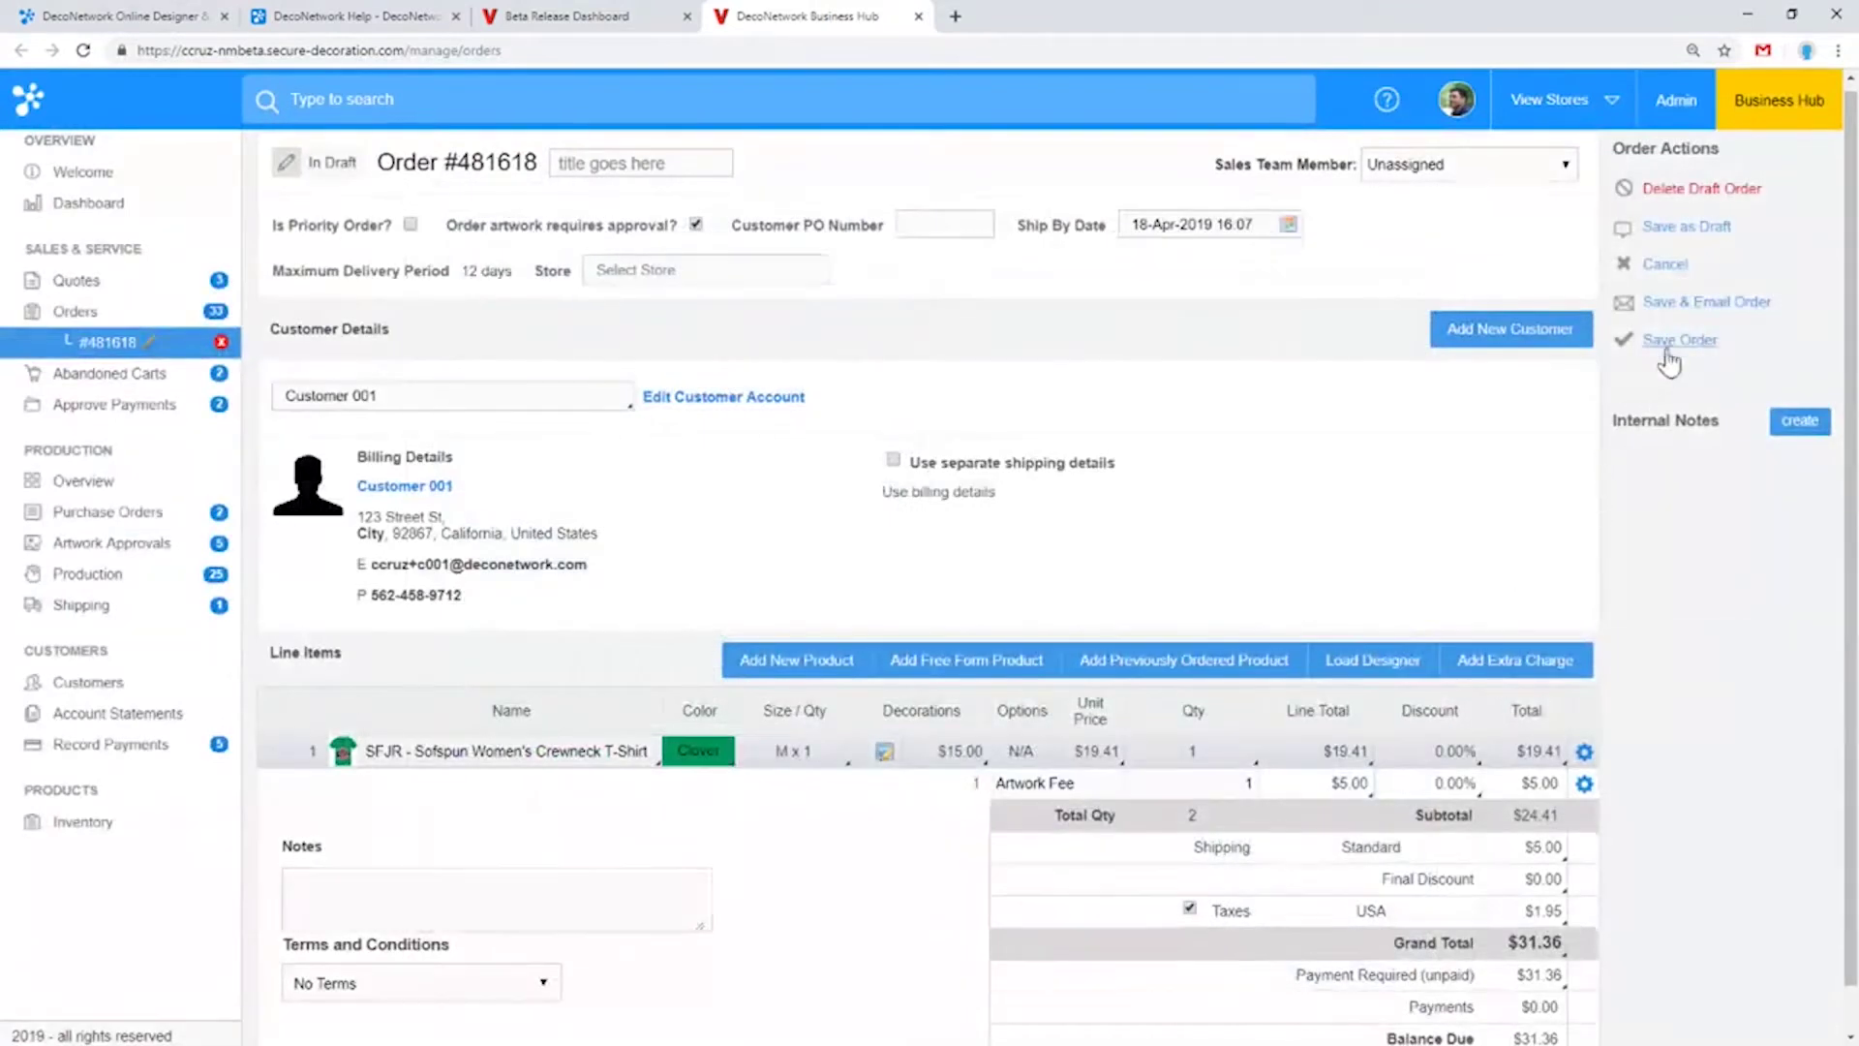
click(1666, 341)
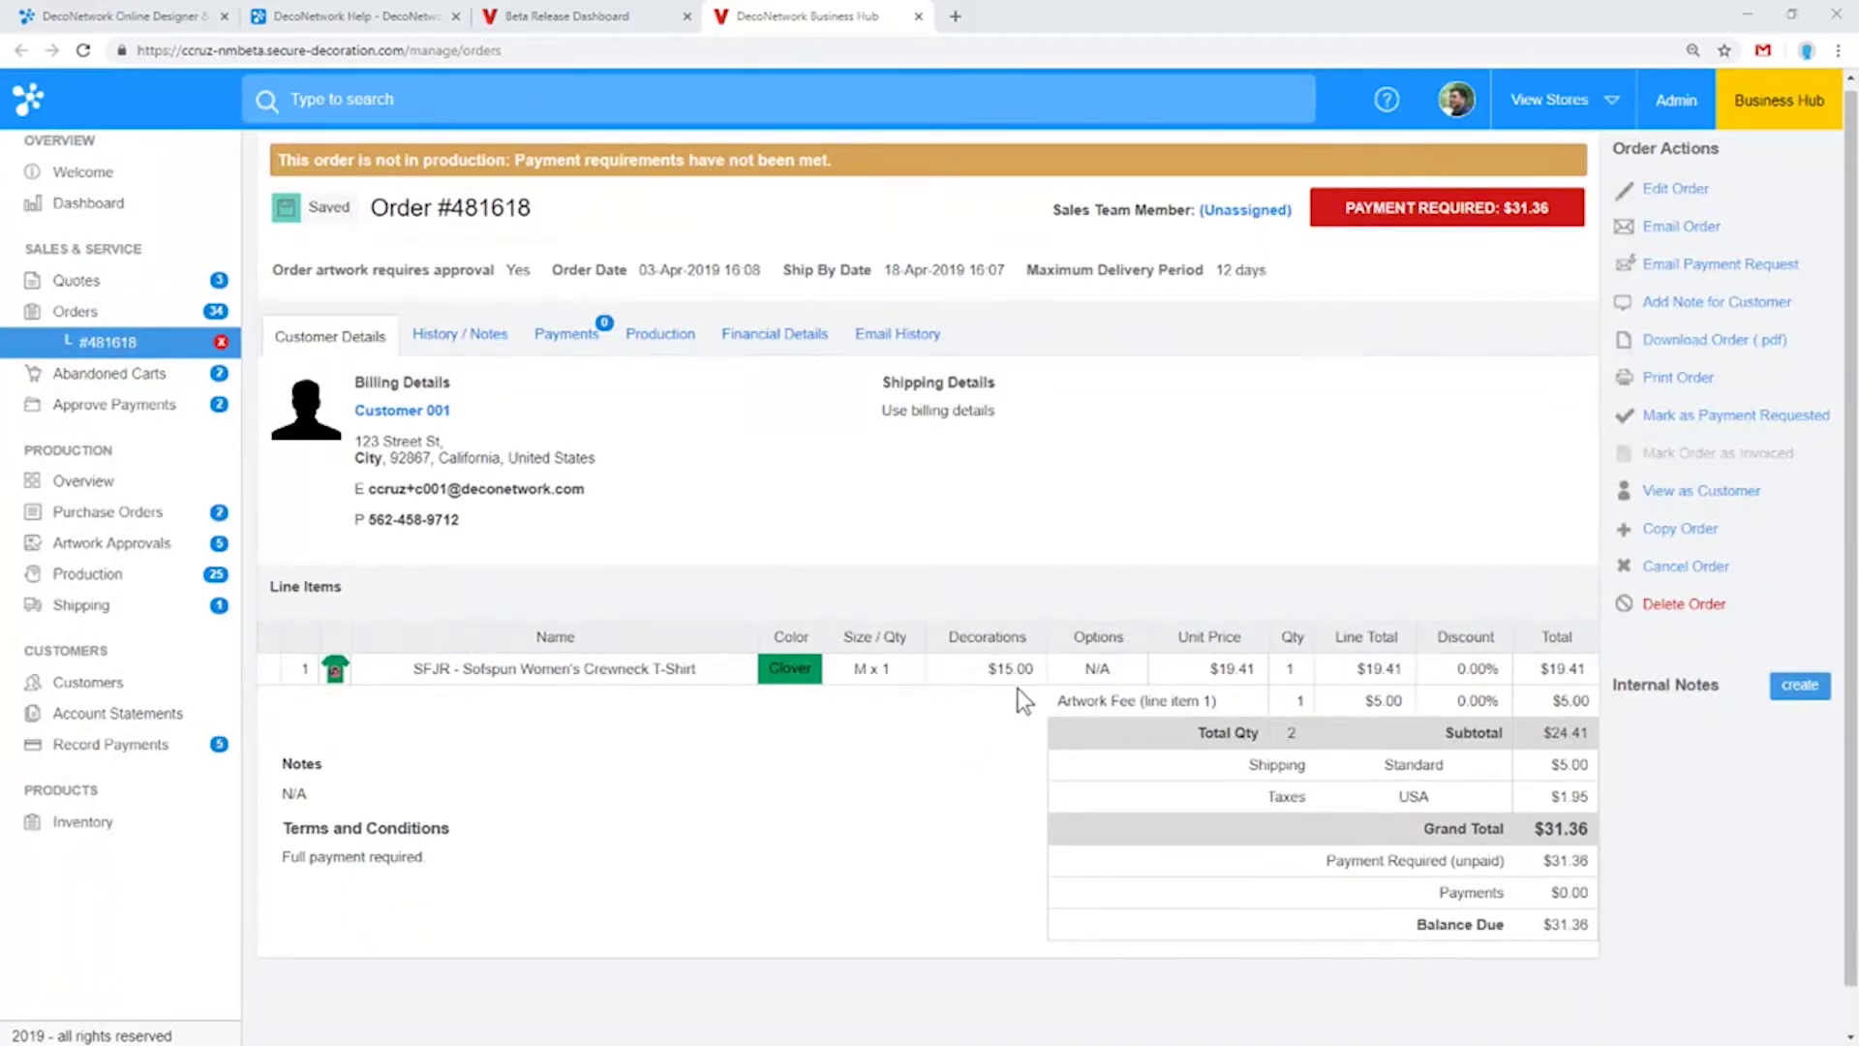
mouse_move(1008, 670)
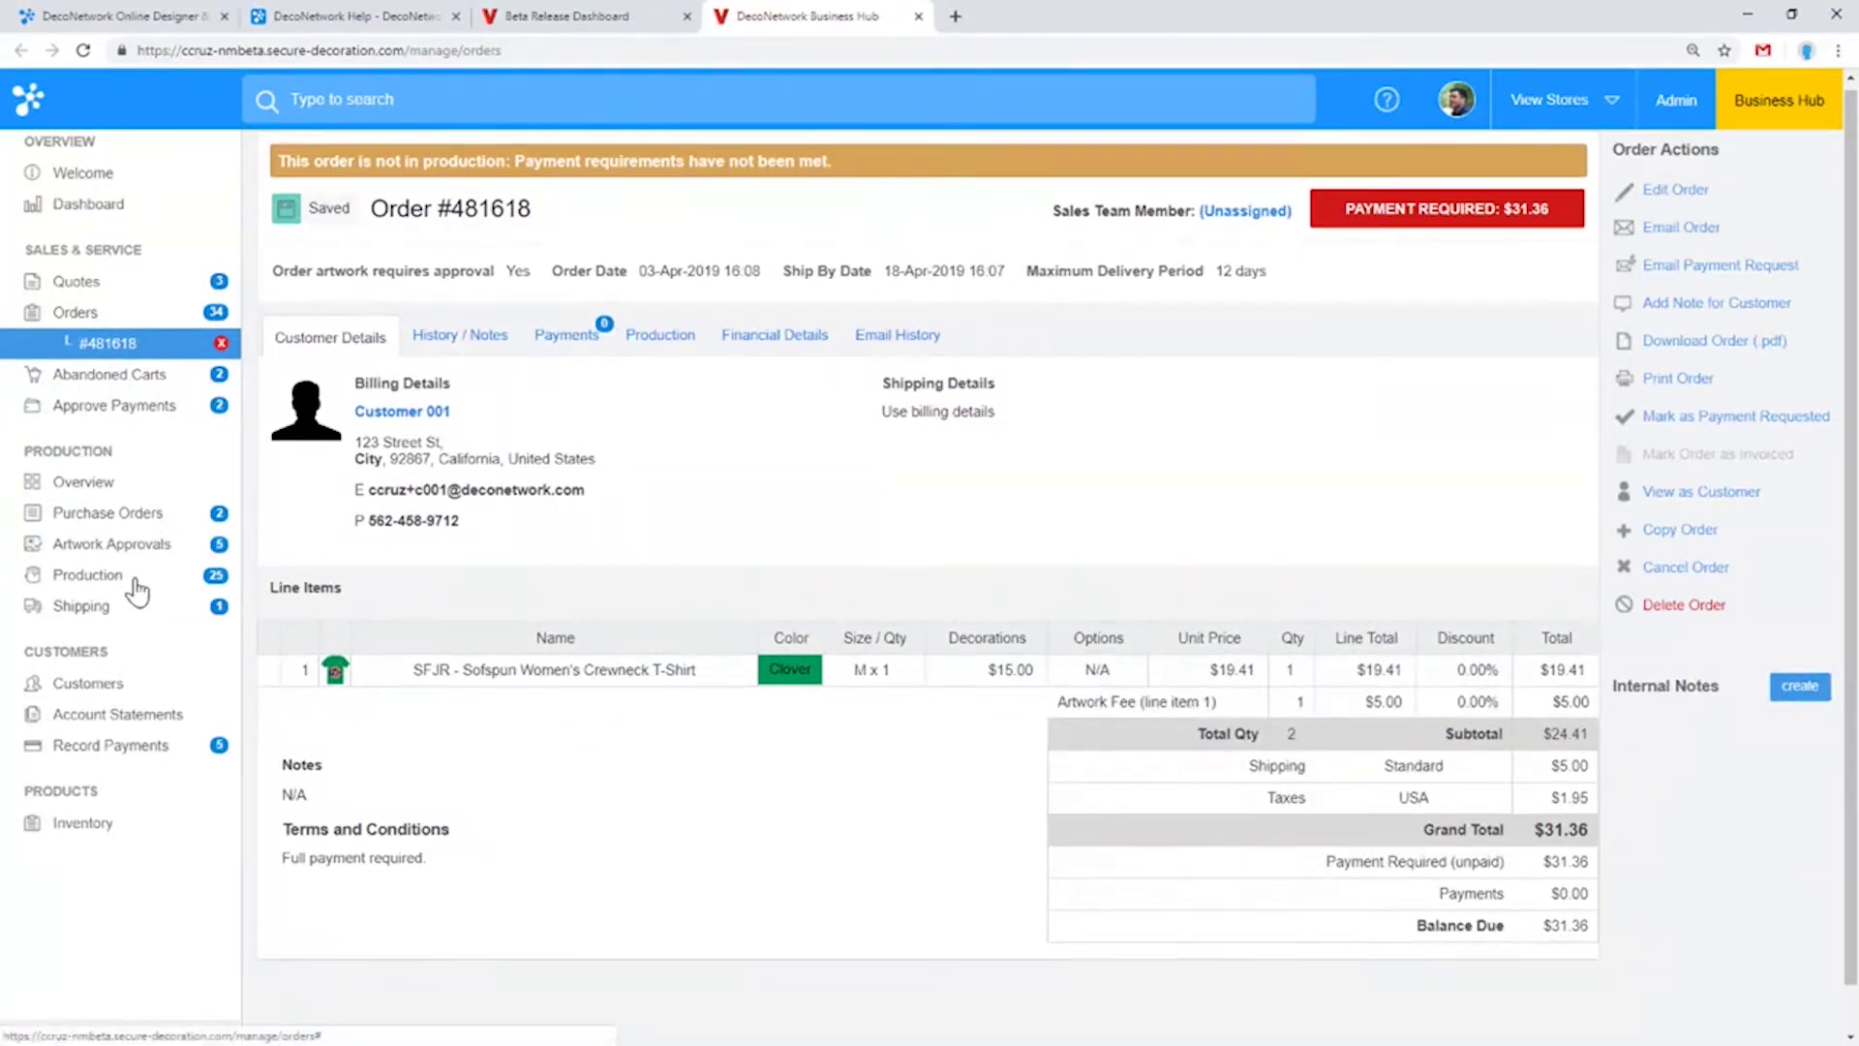
View the production statuses in the production overview of all orders and in the new order's own production details
click(115, 489)
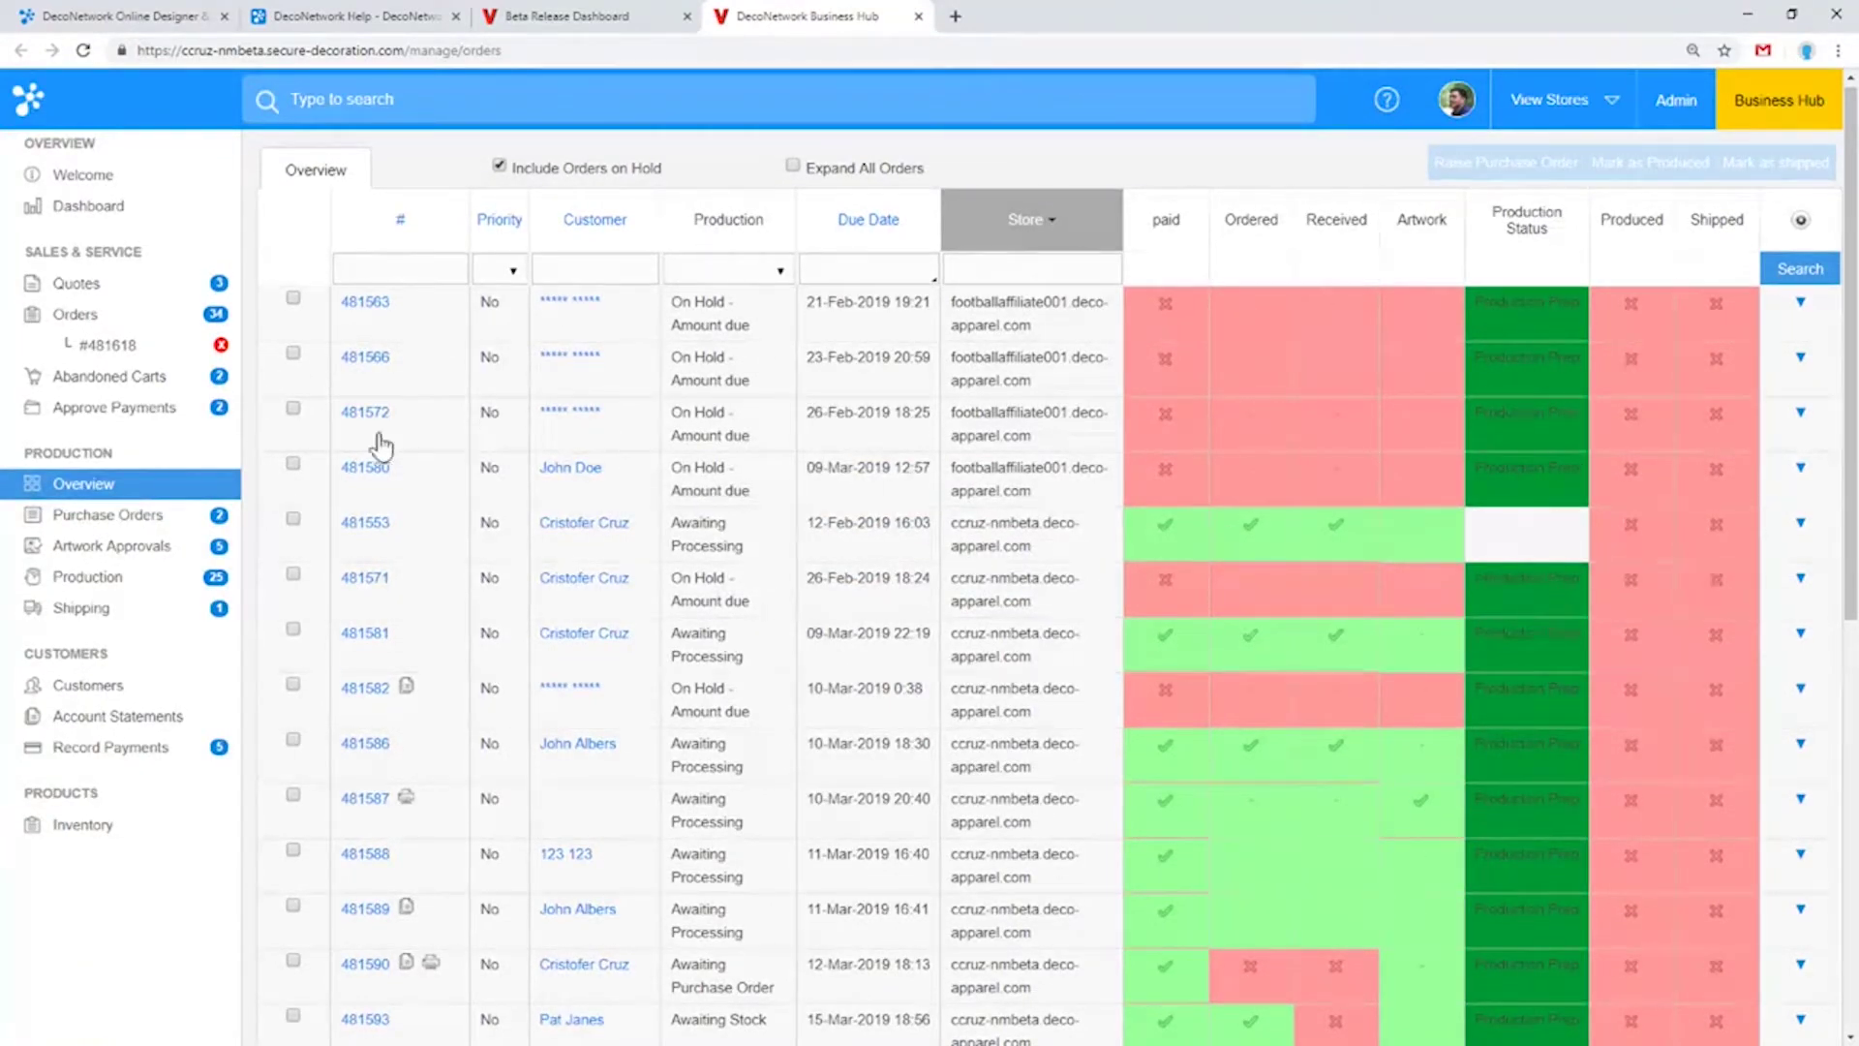
click(133, 346)
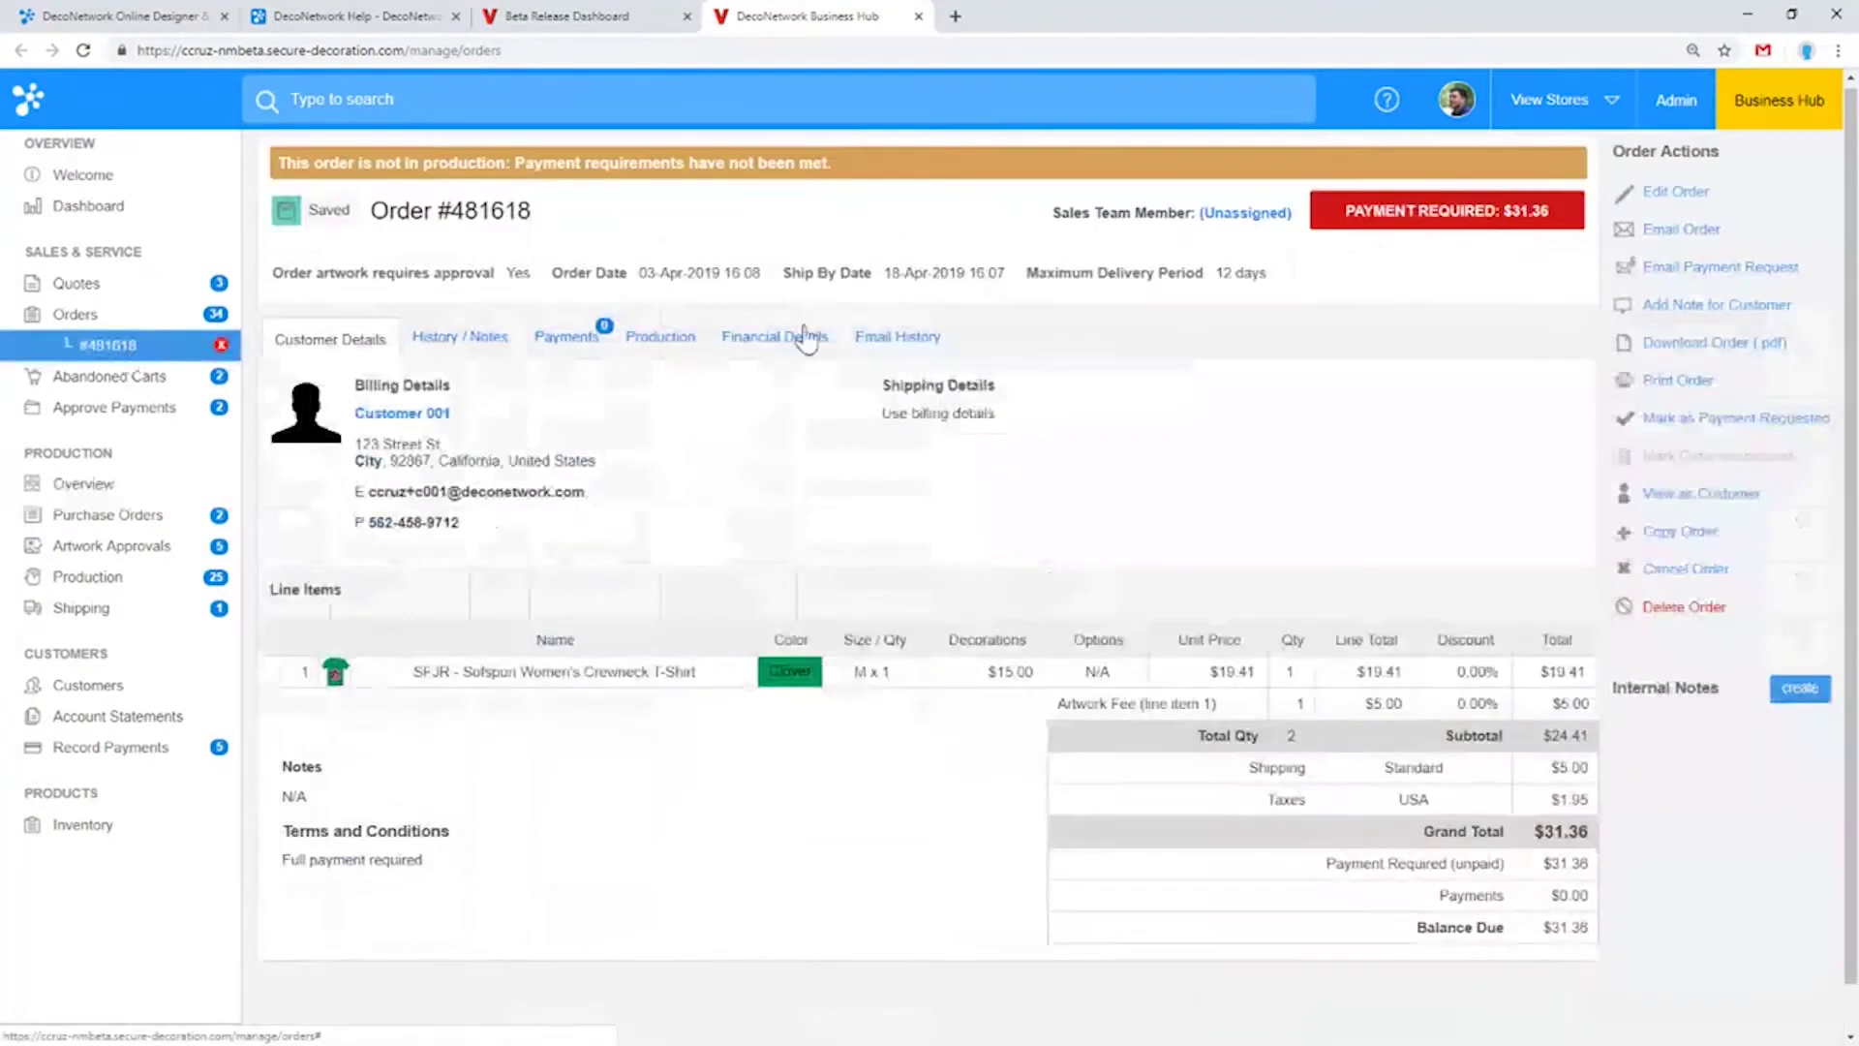
click(658, 339)
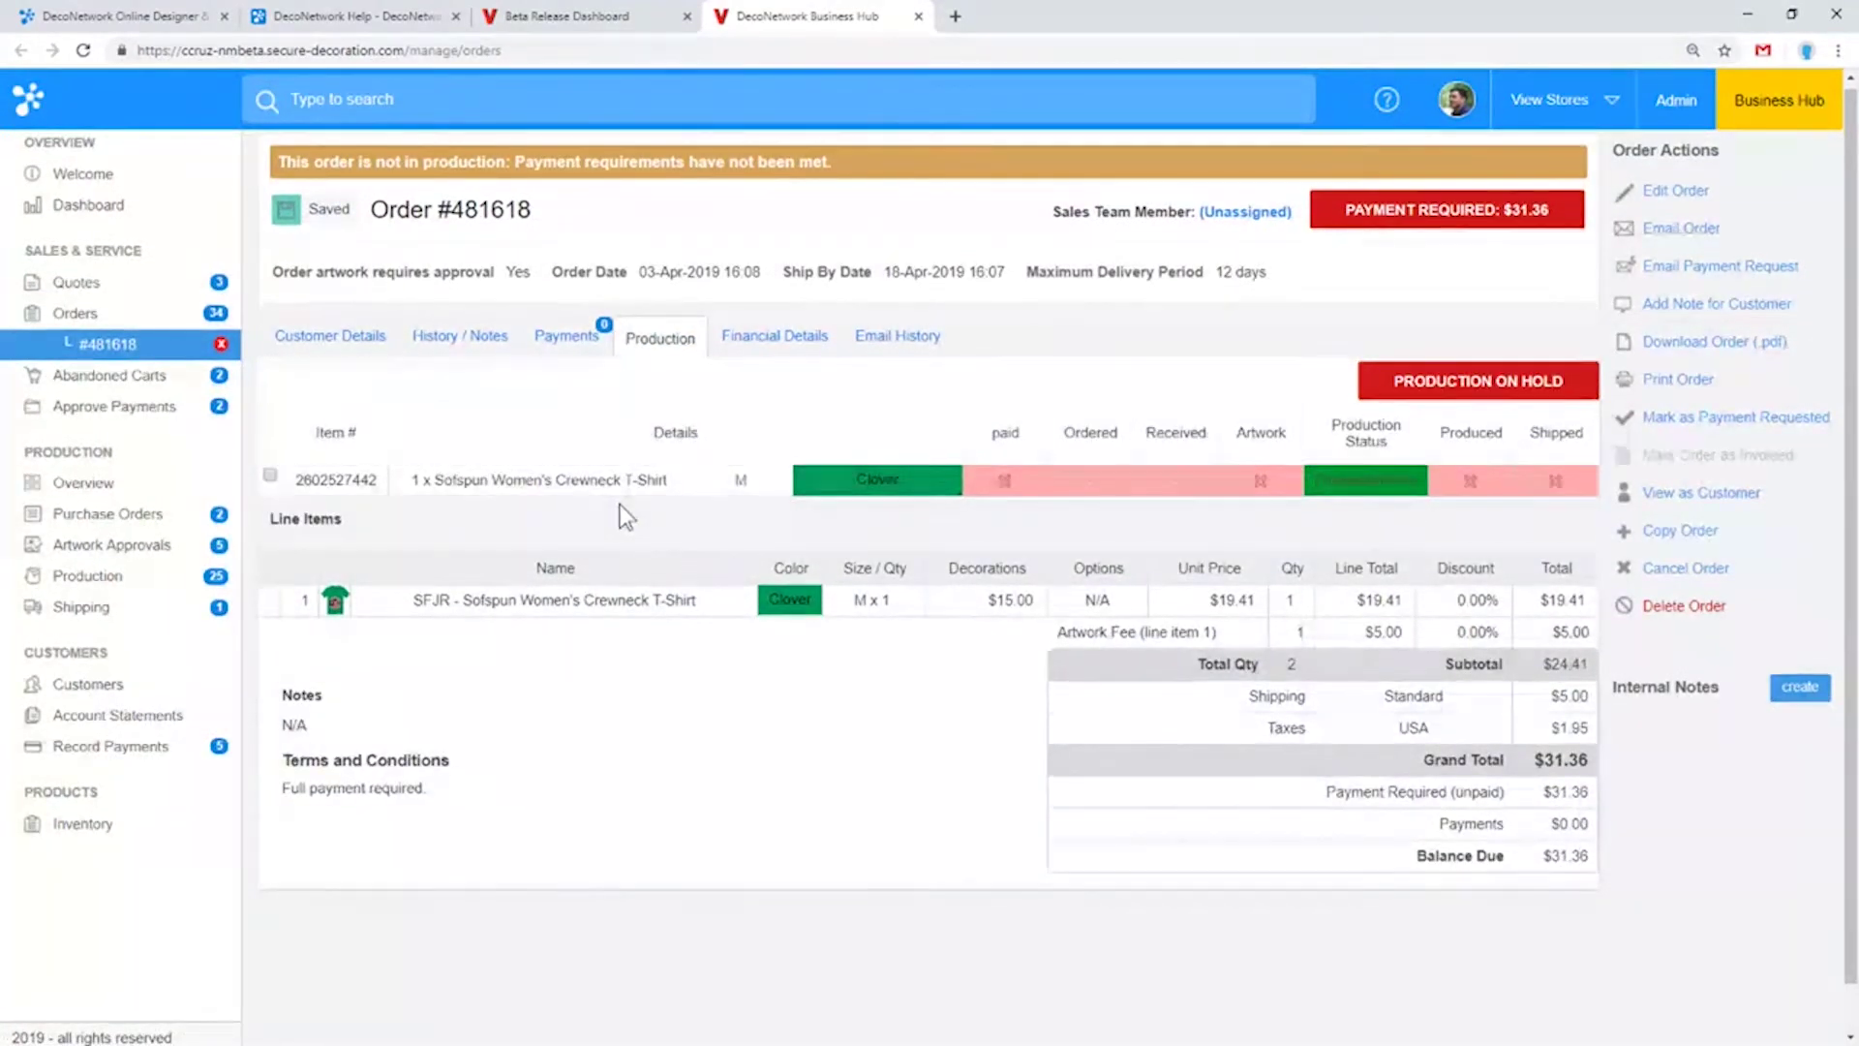
Select the first four line items in the list of items awaiting production
click(88, 578)
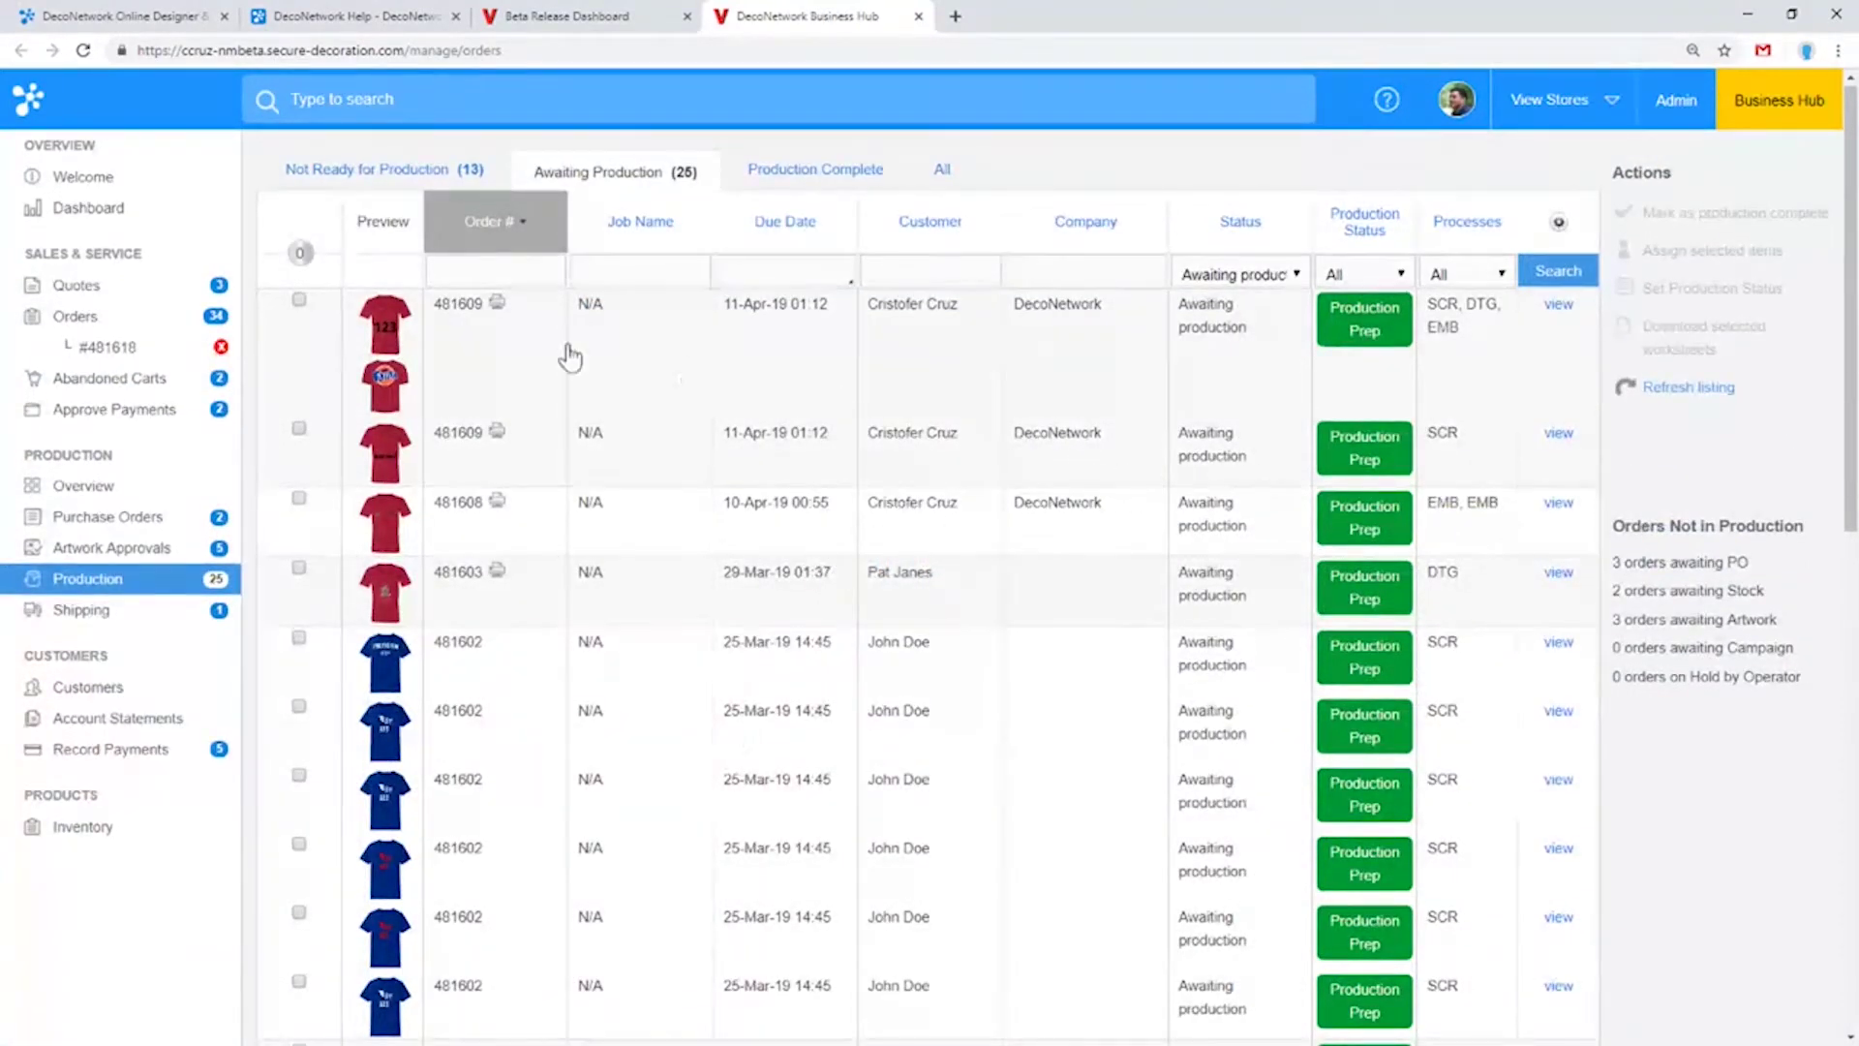
click(300, 256)
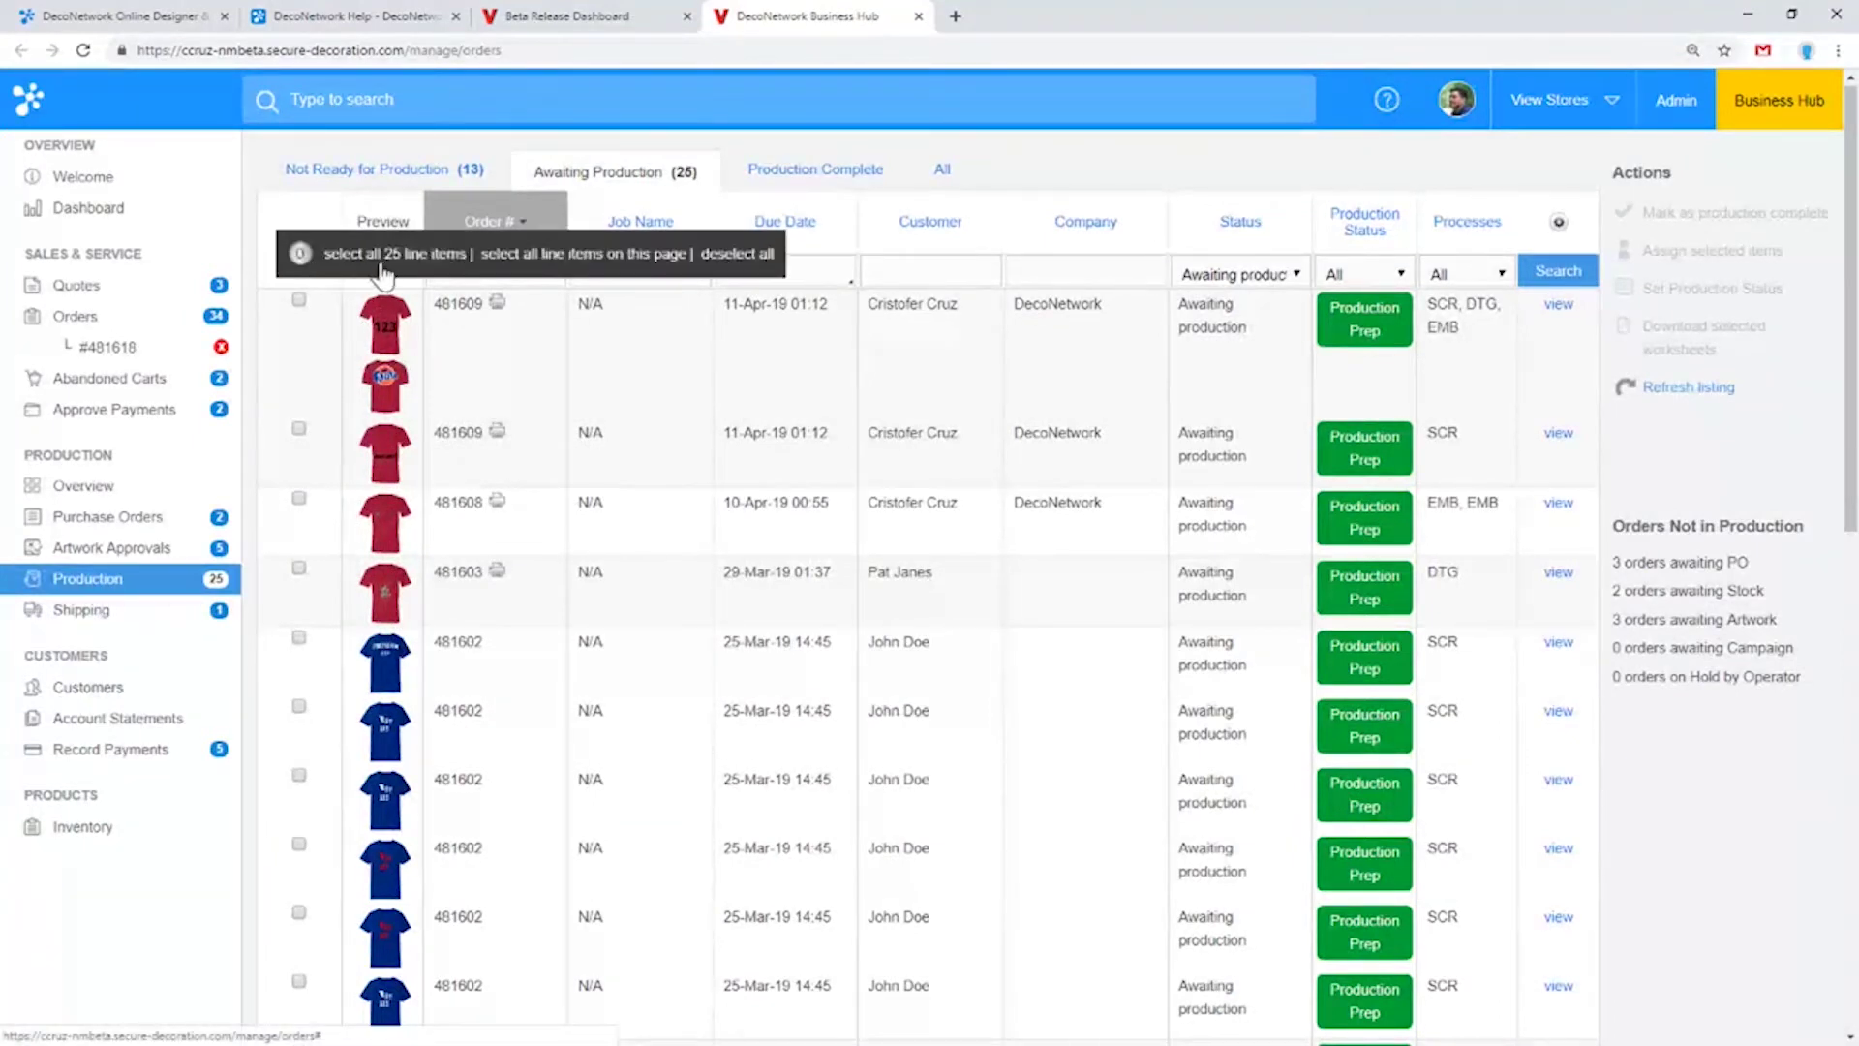
click(298, 300)
click(299, 428)
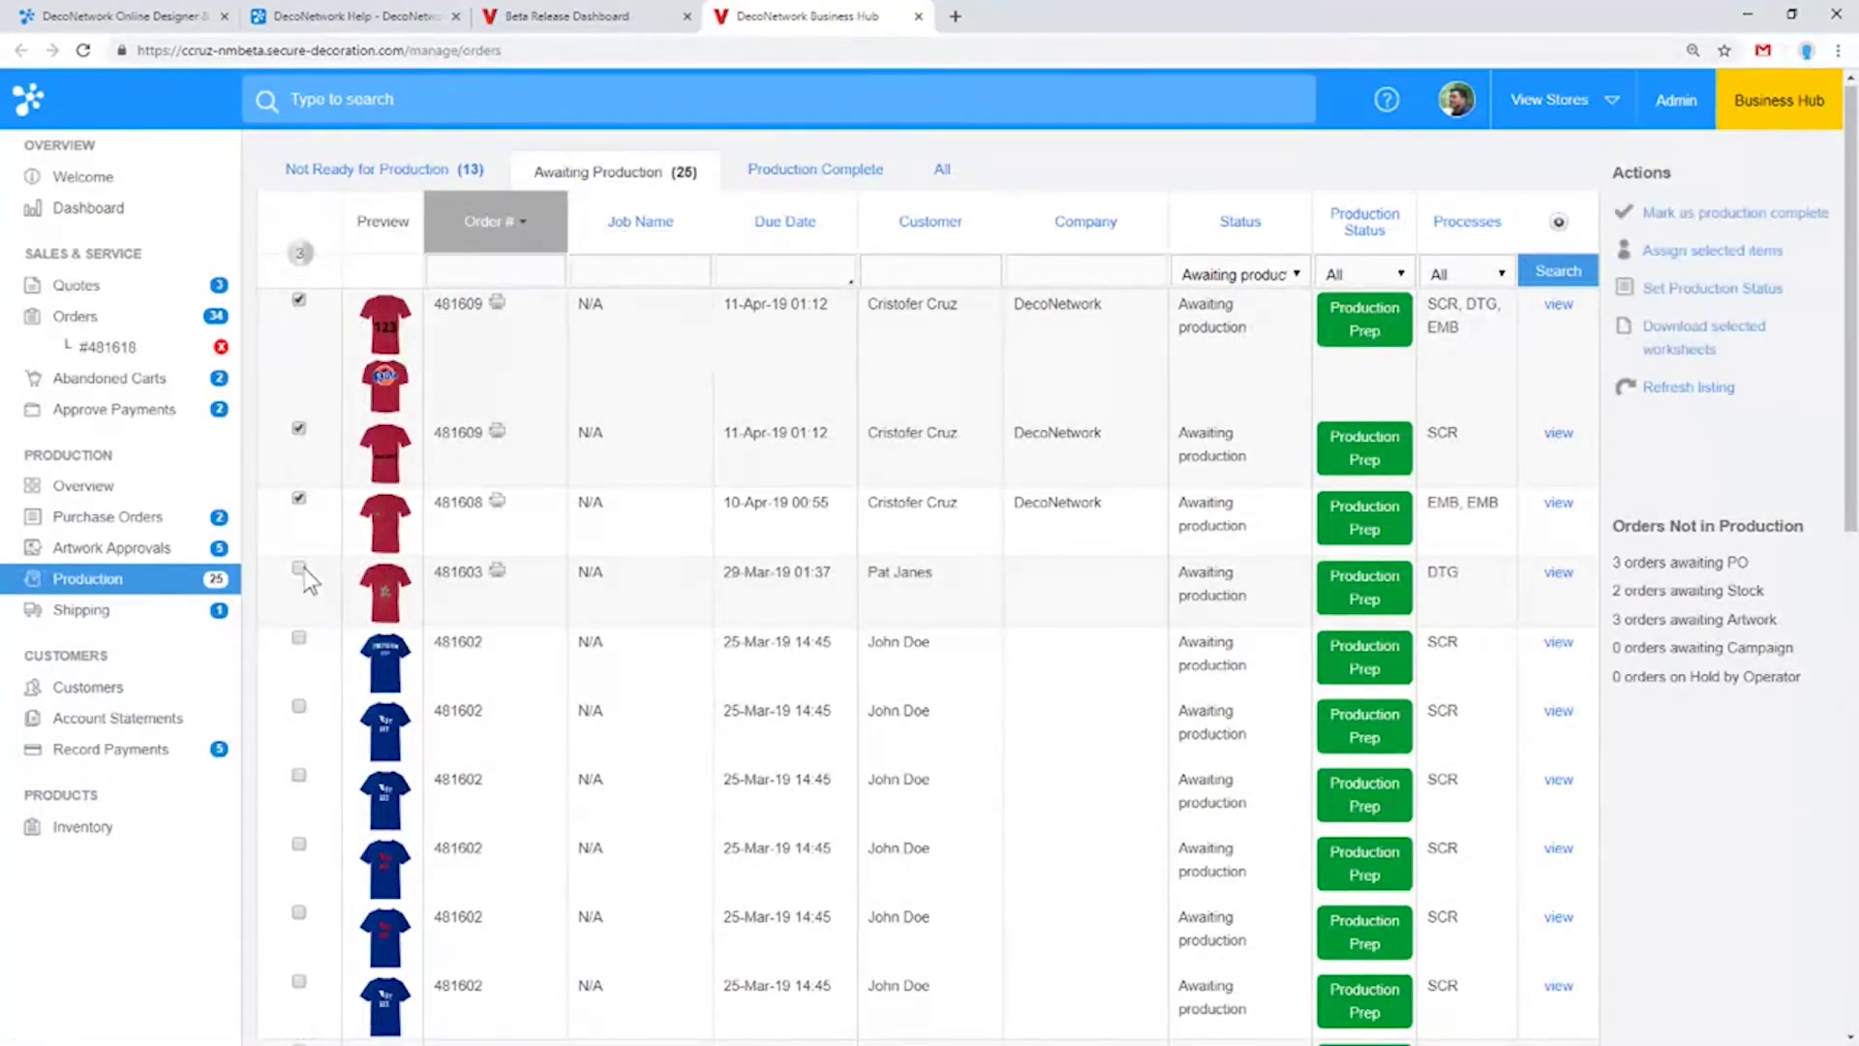
click(298, 570)
Examine the bulk production status setting for the selected items without applying it, and return to the version 8.010 release notes
click(1698, 298)
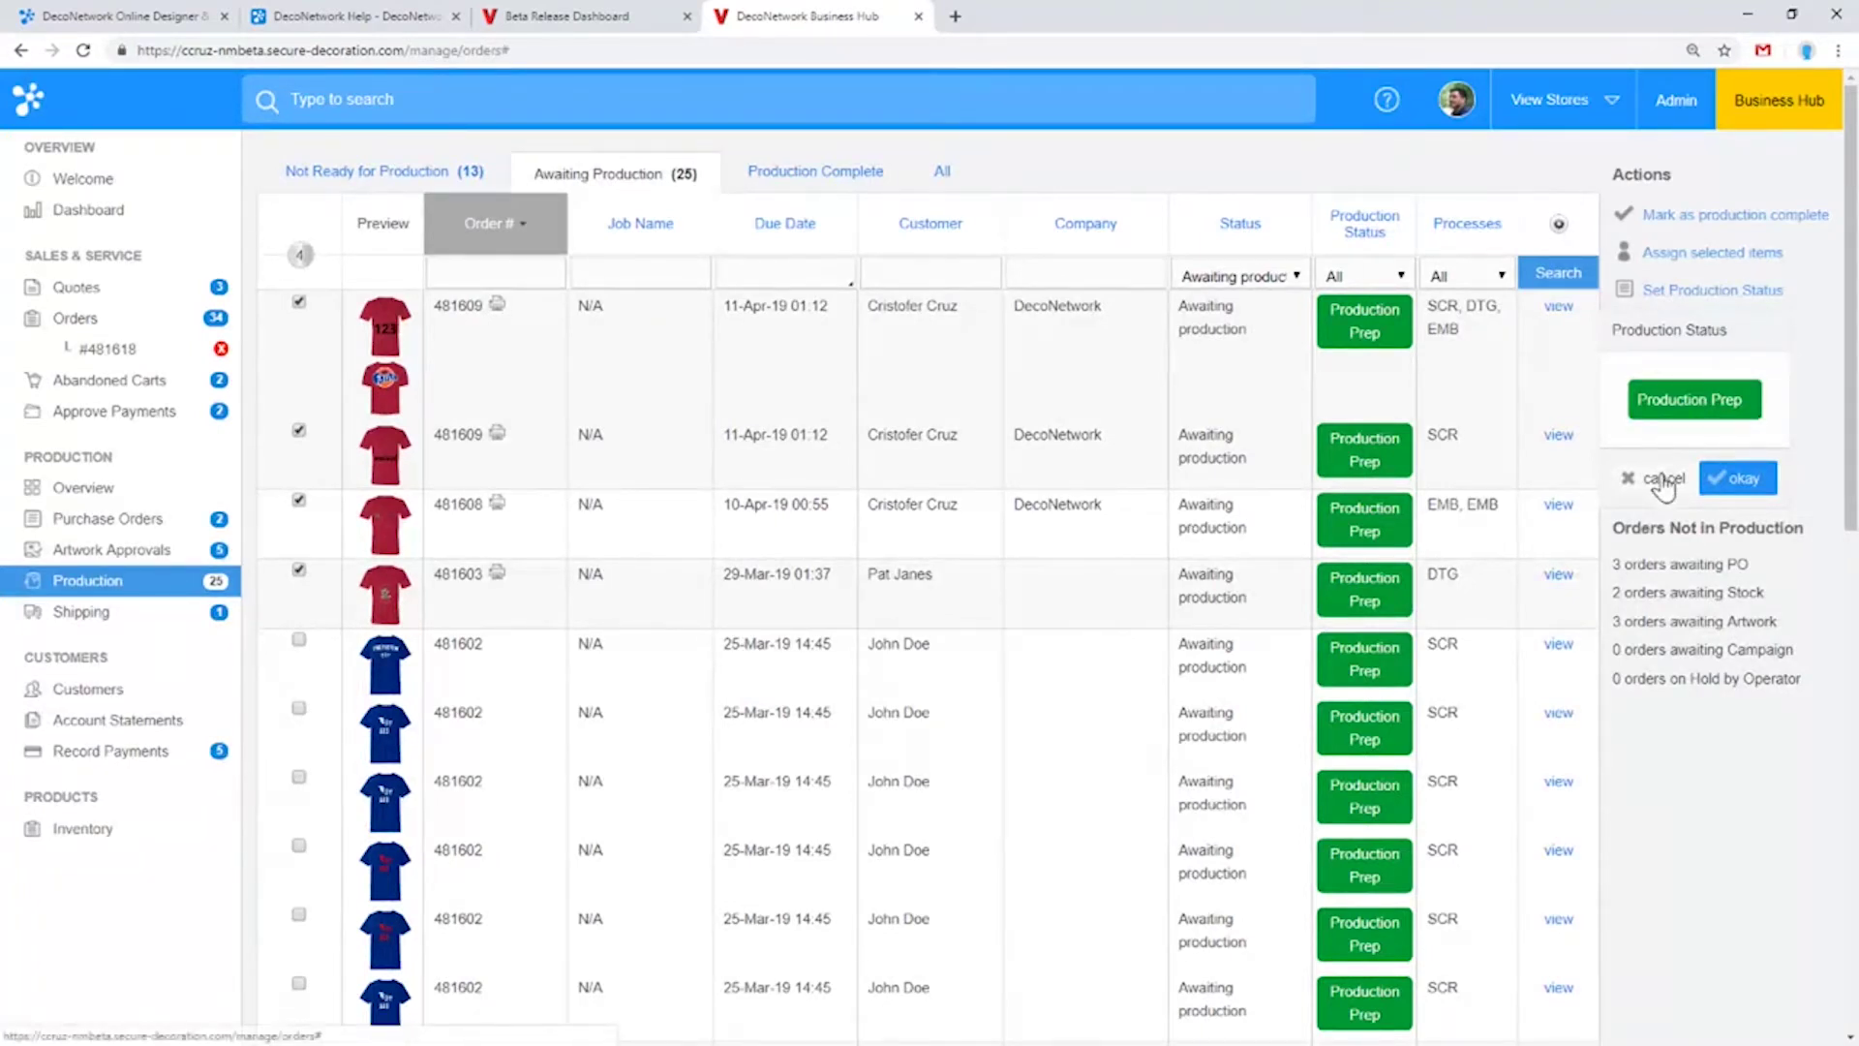
drag(1661, 475, 1647, 449)
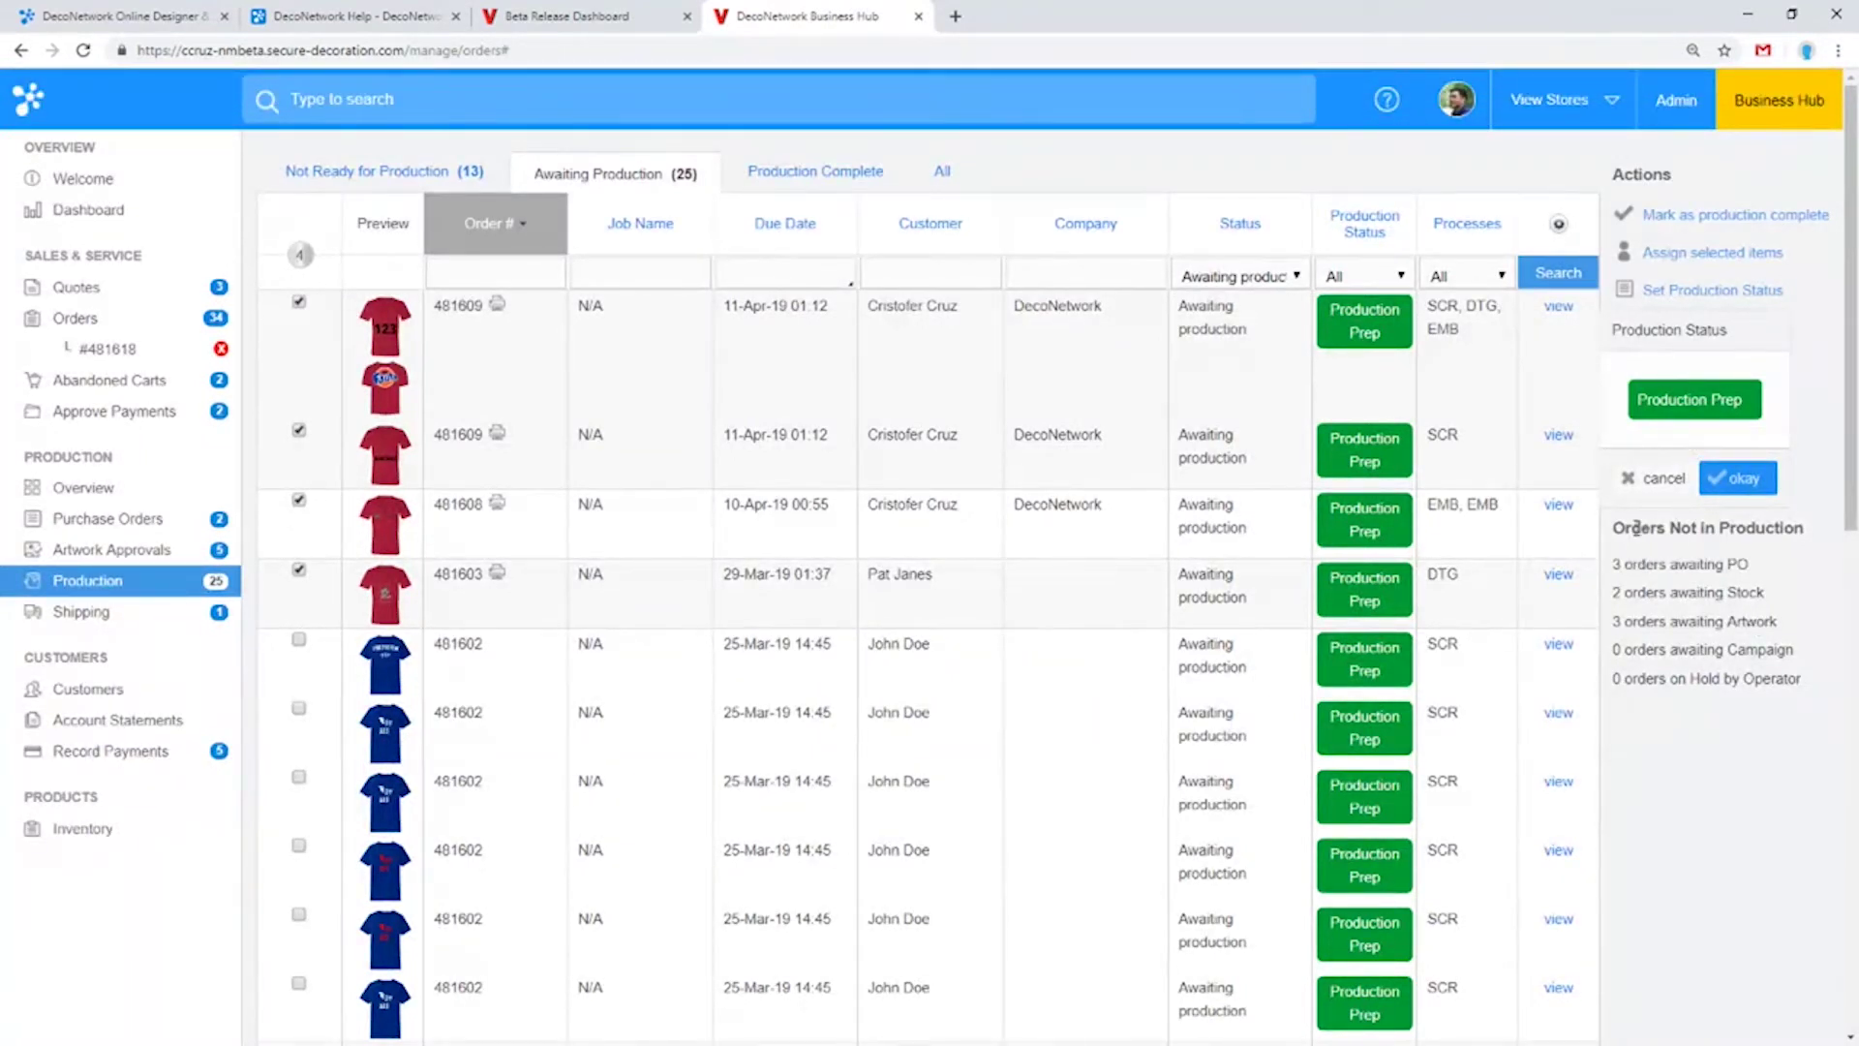
click(1639, 496)
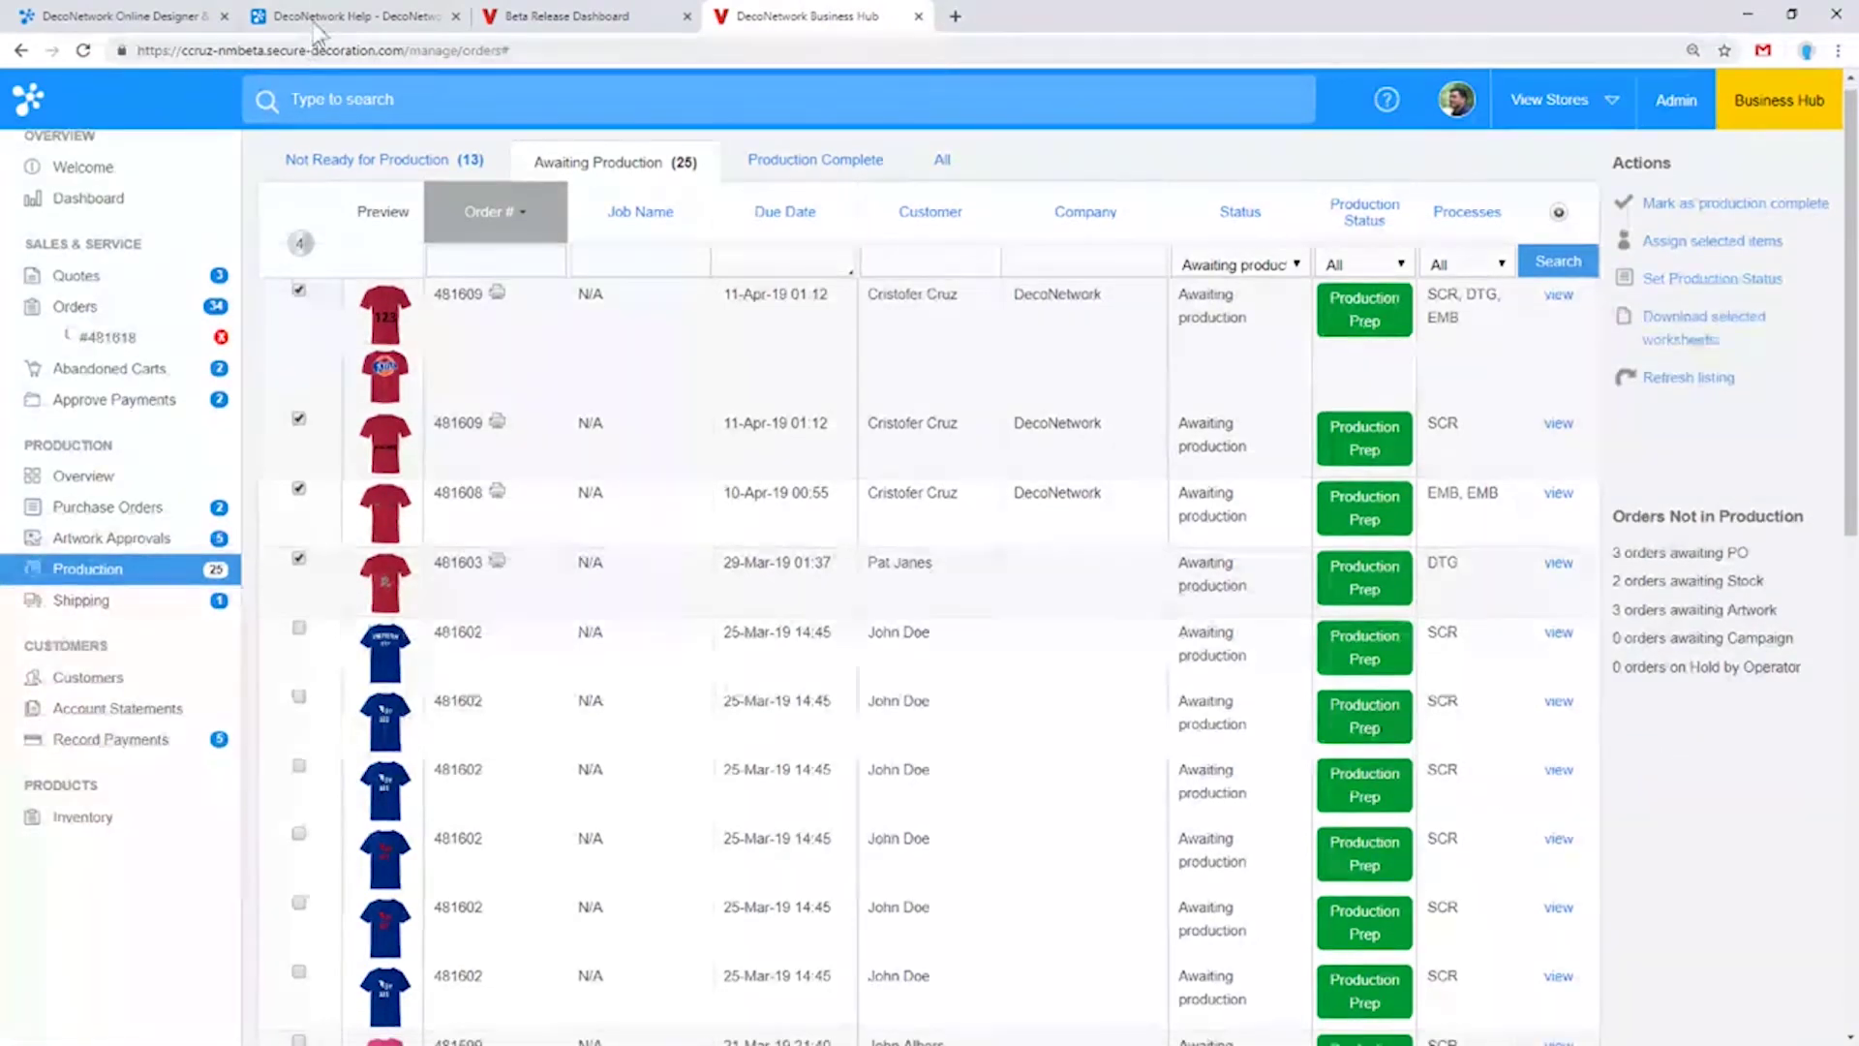
click(334, 16)
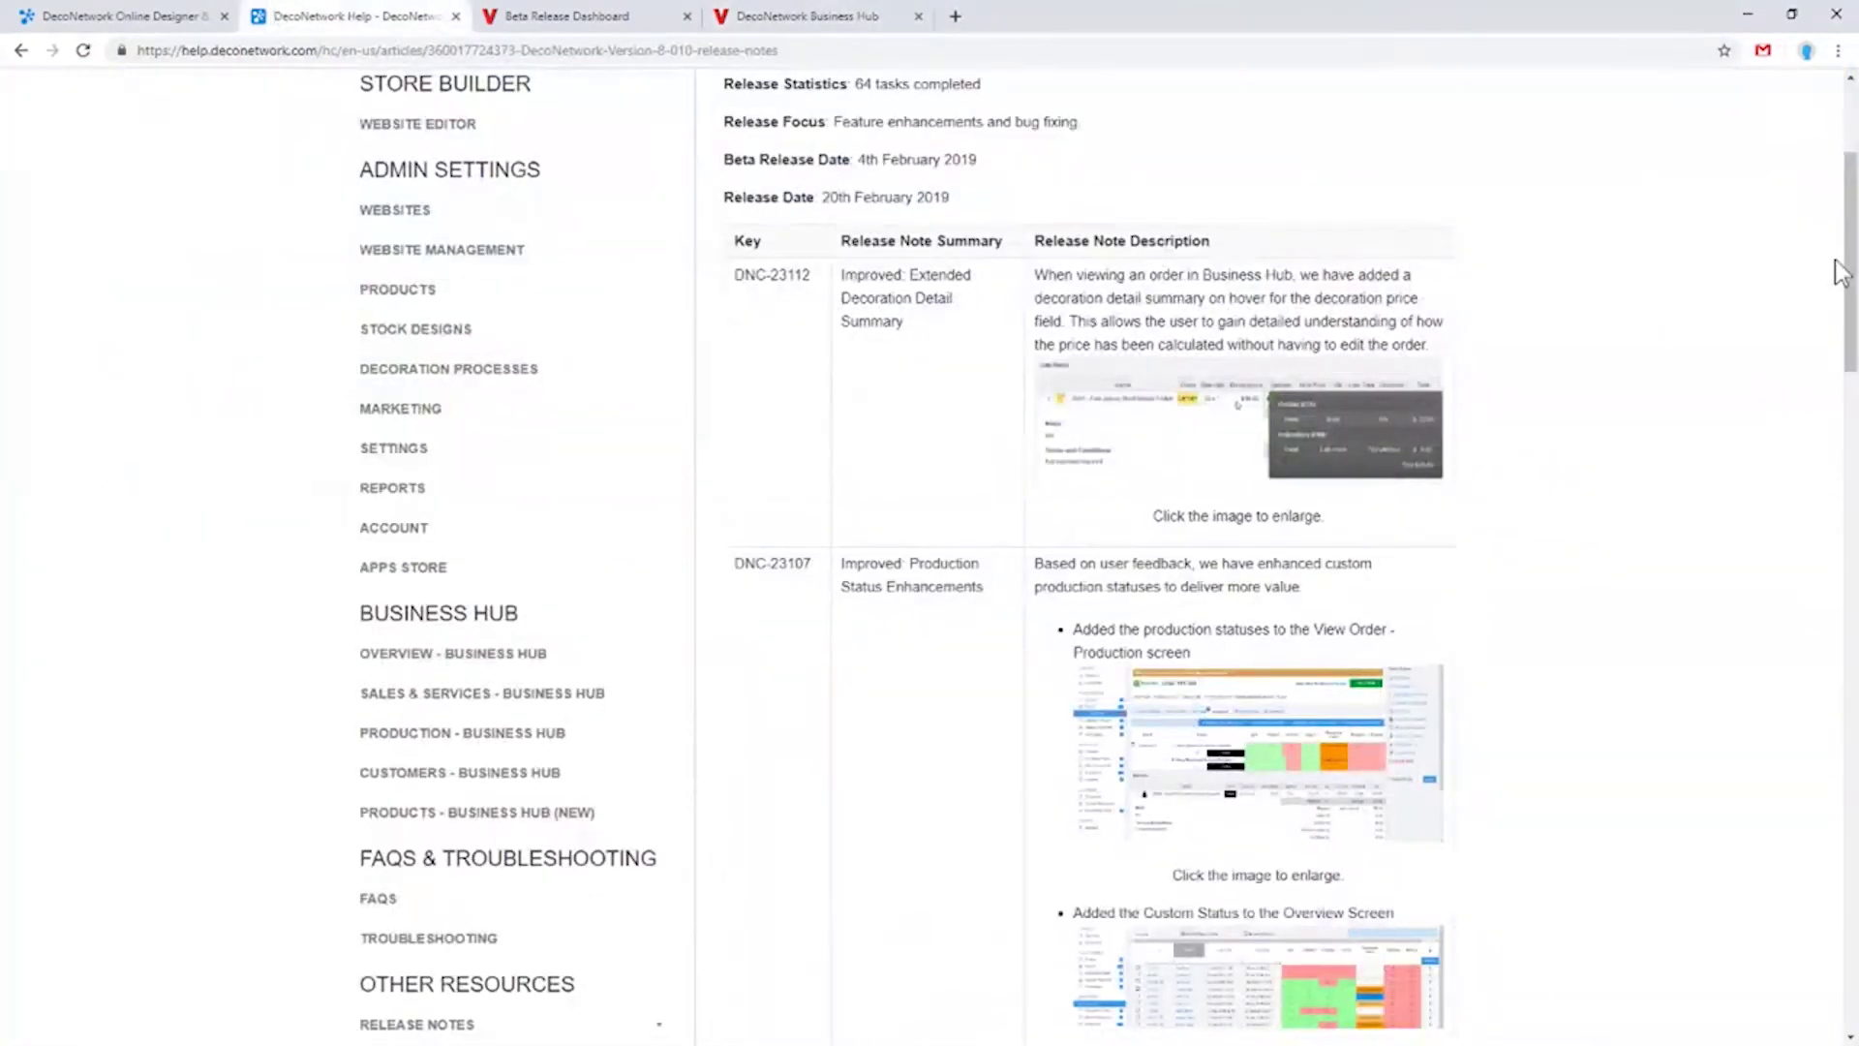
Read the inventory pull sheet release note and check the saved order's production details and line item in Business Hub
drag(1850, 247, 1853, 484)
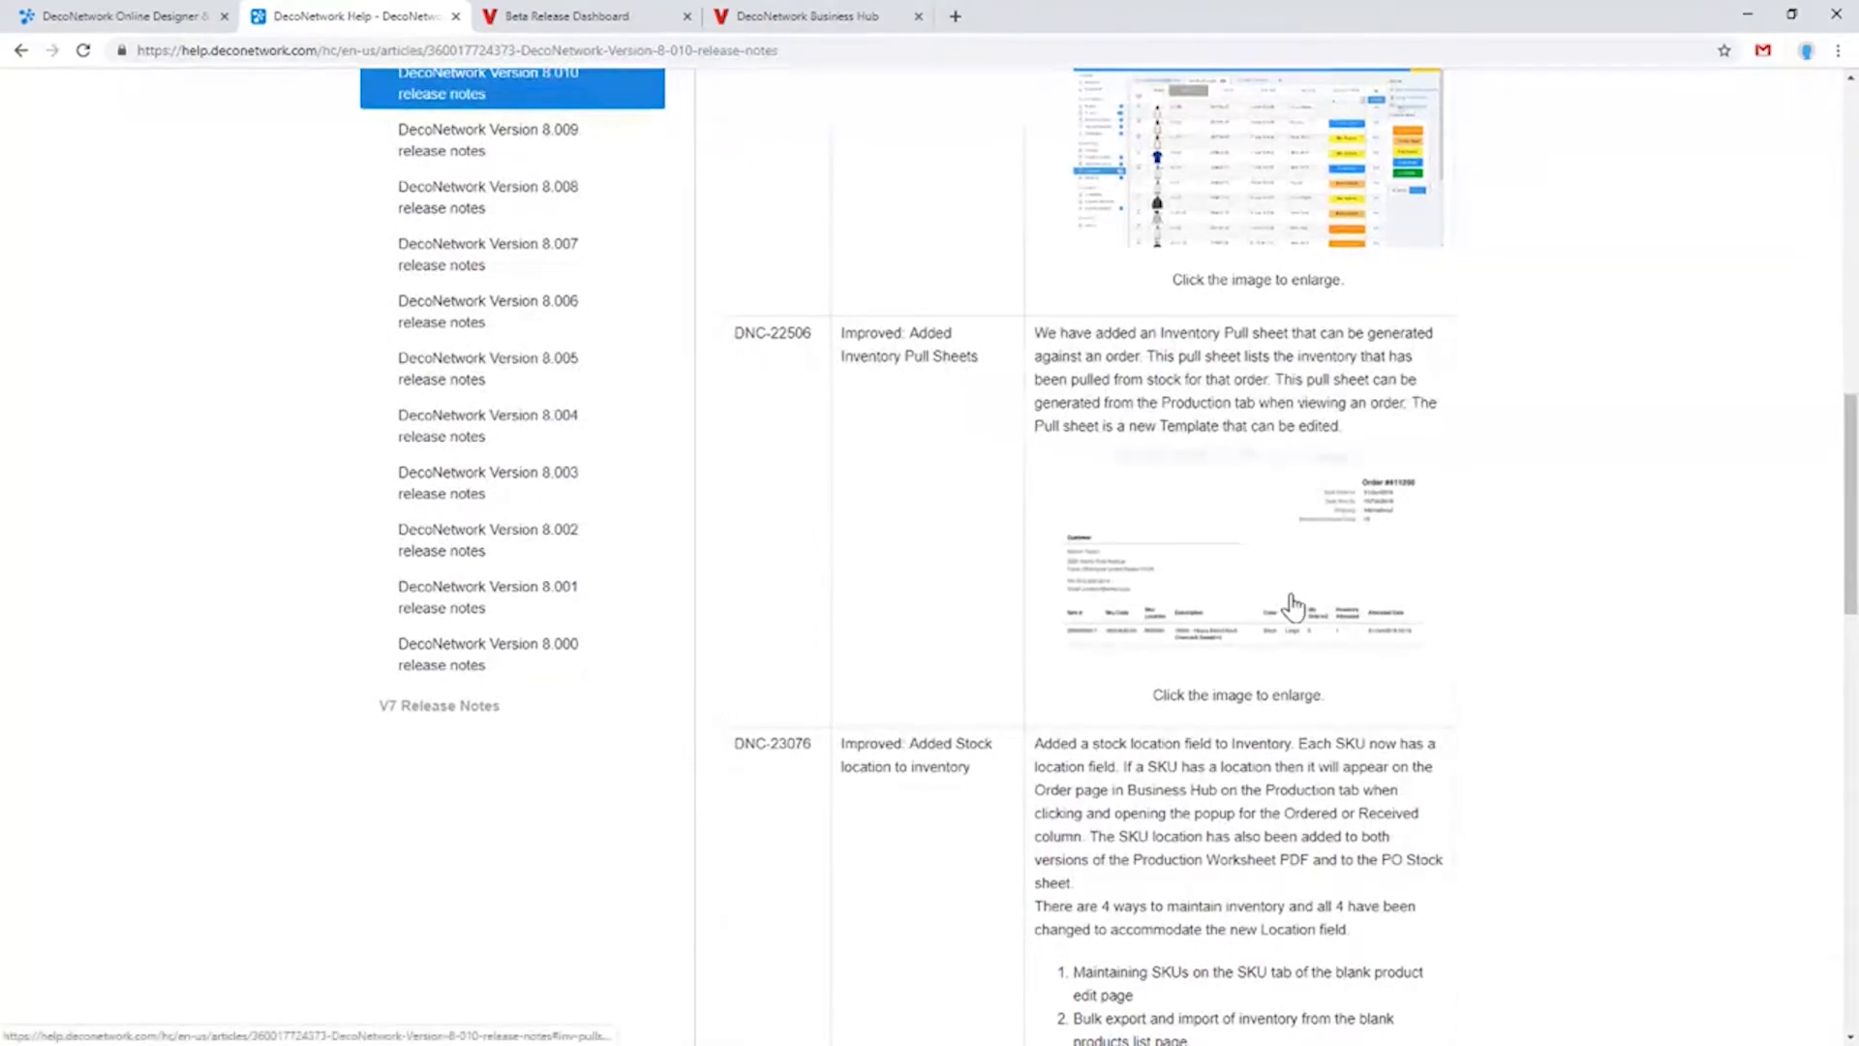
click(809, 15)
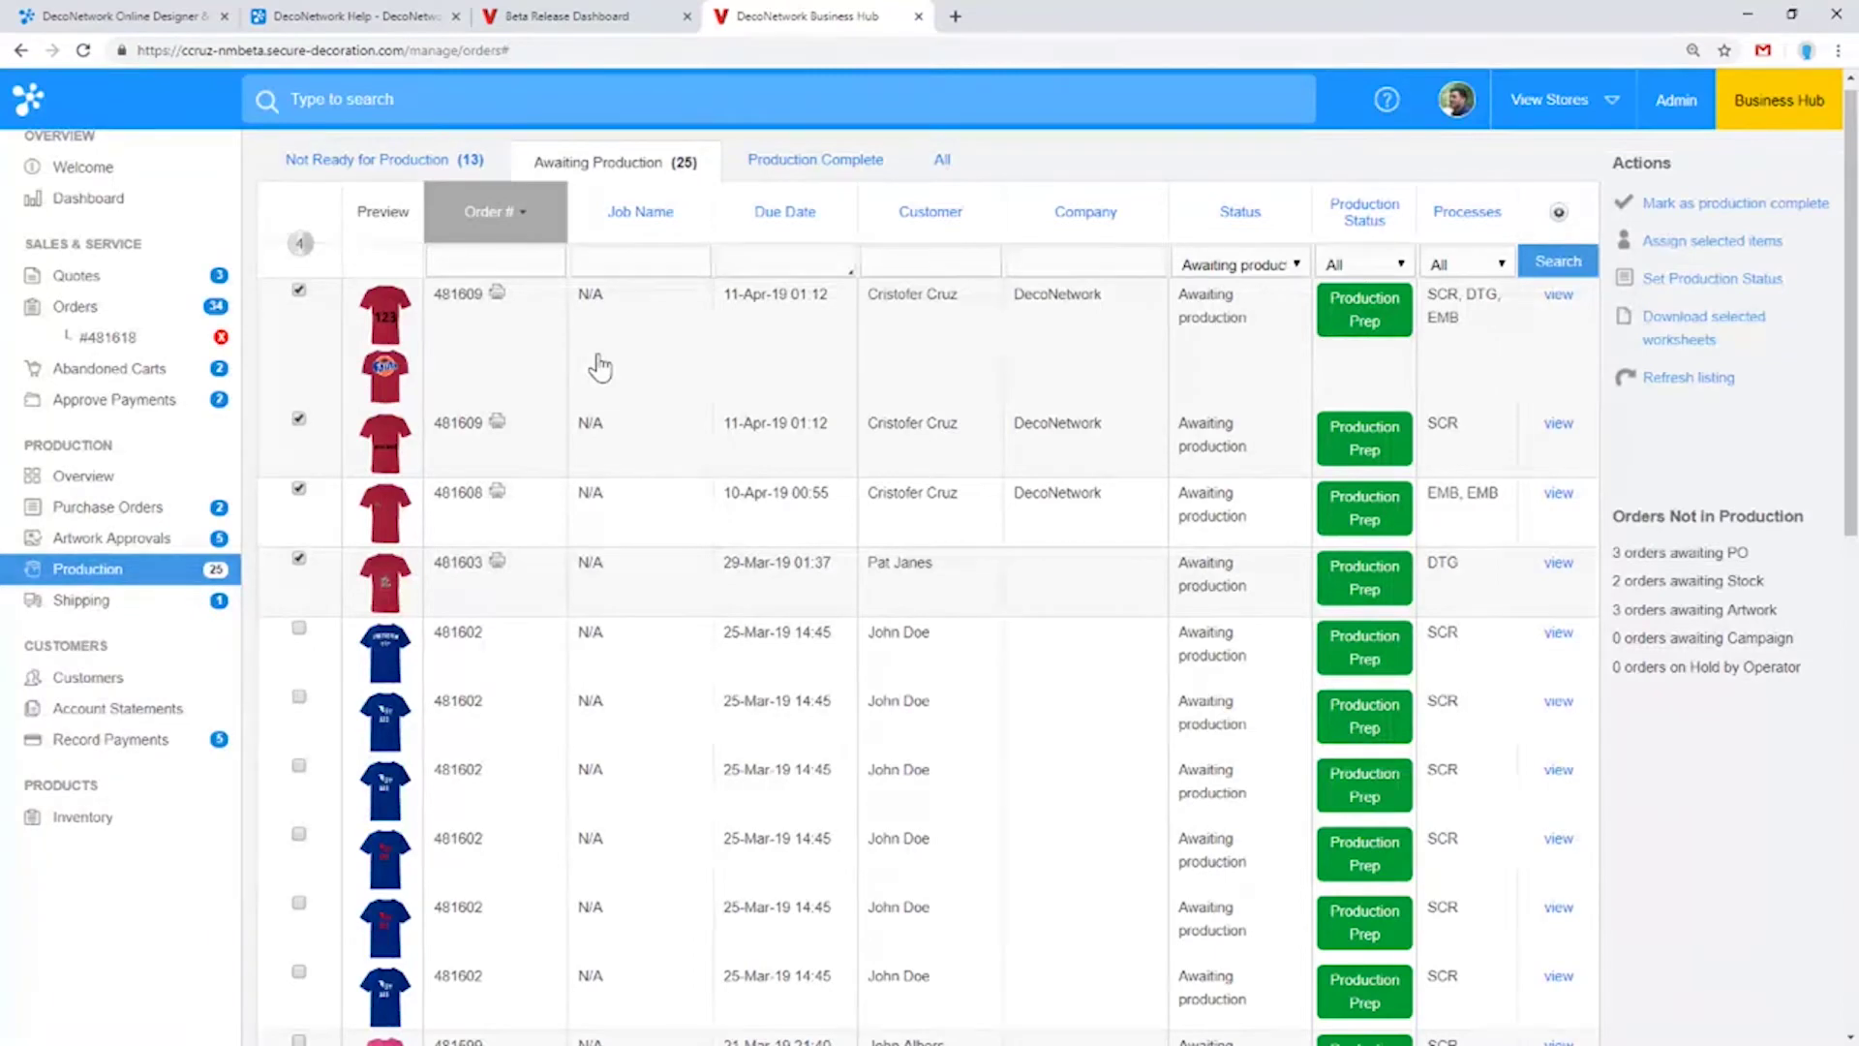
click(150, 343)
click(661, 332)
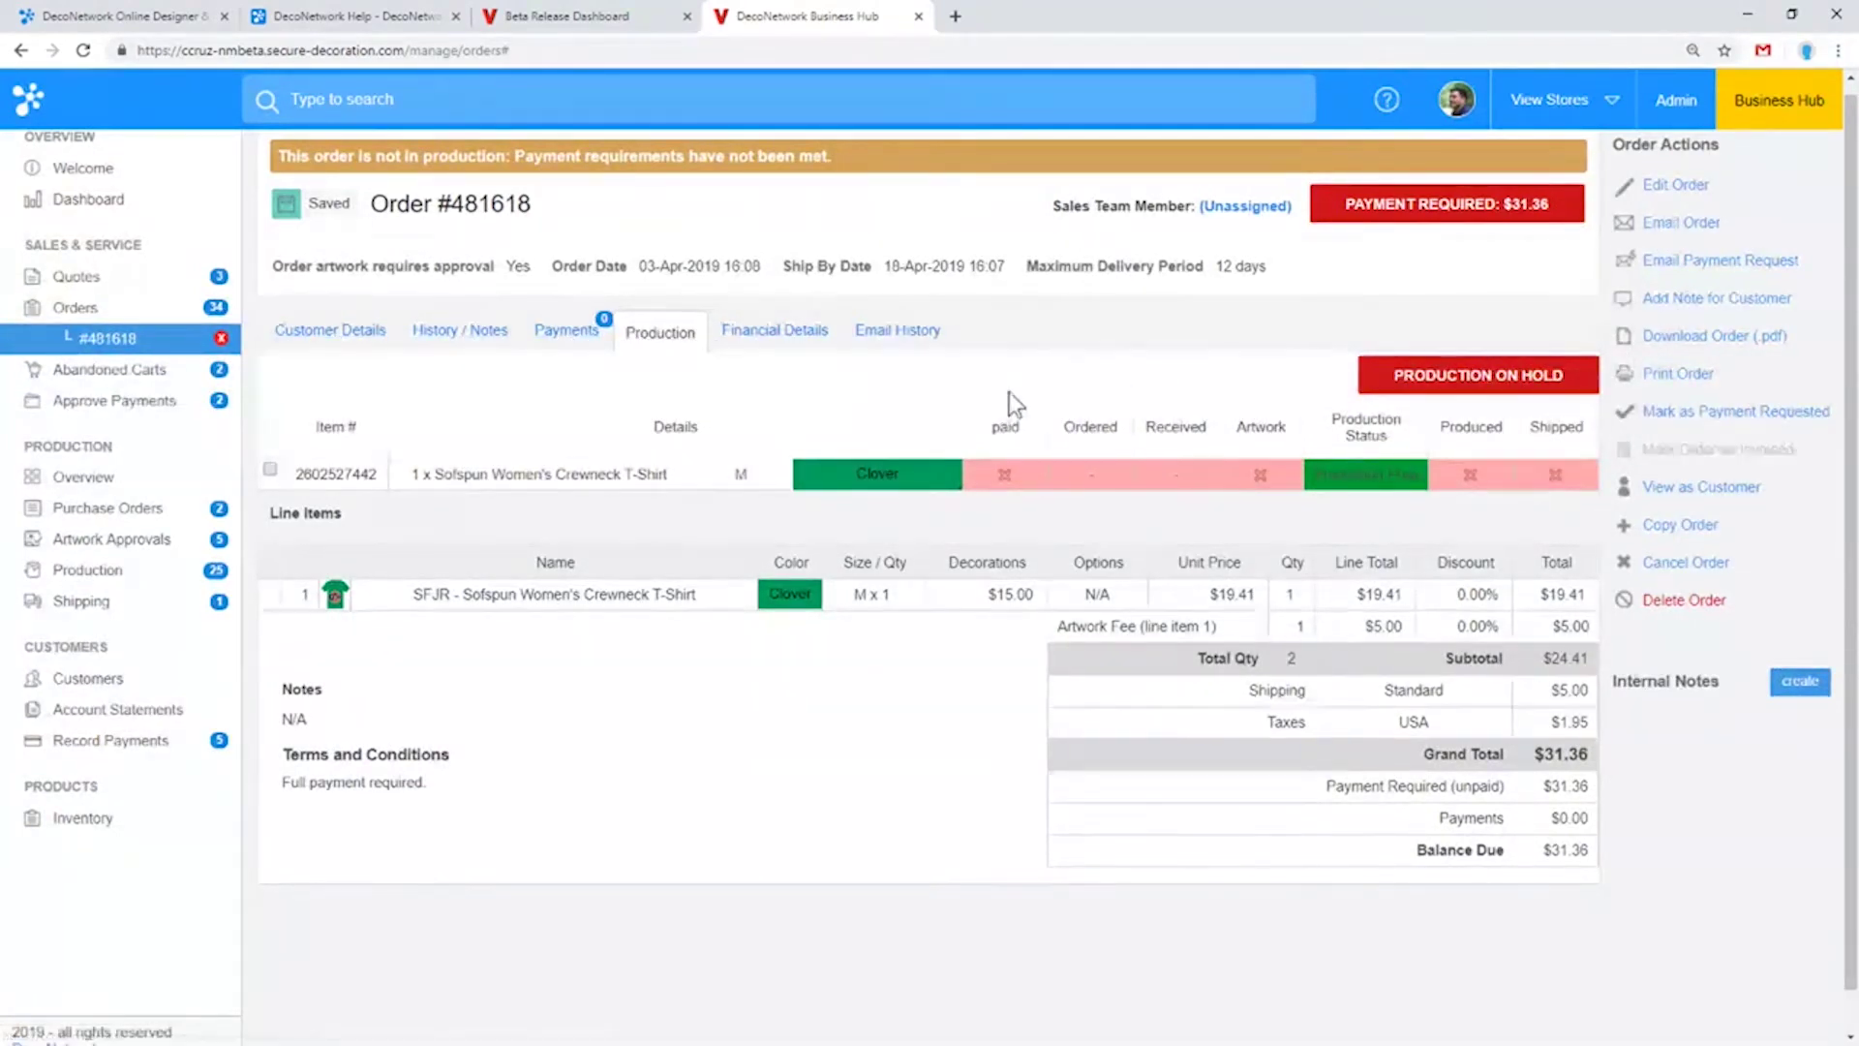
click(270, 470)
click(270, 471)
click(320, 339)
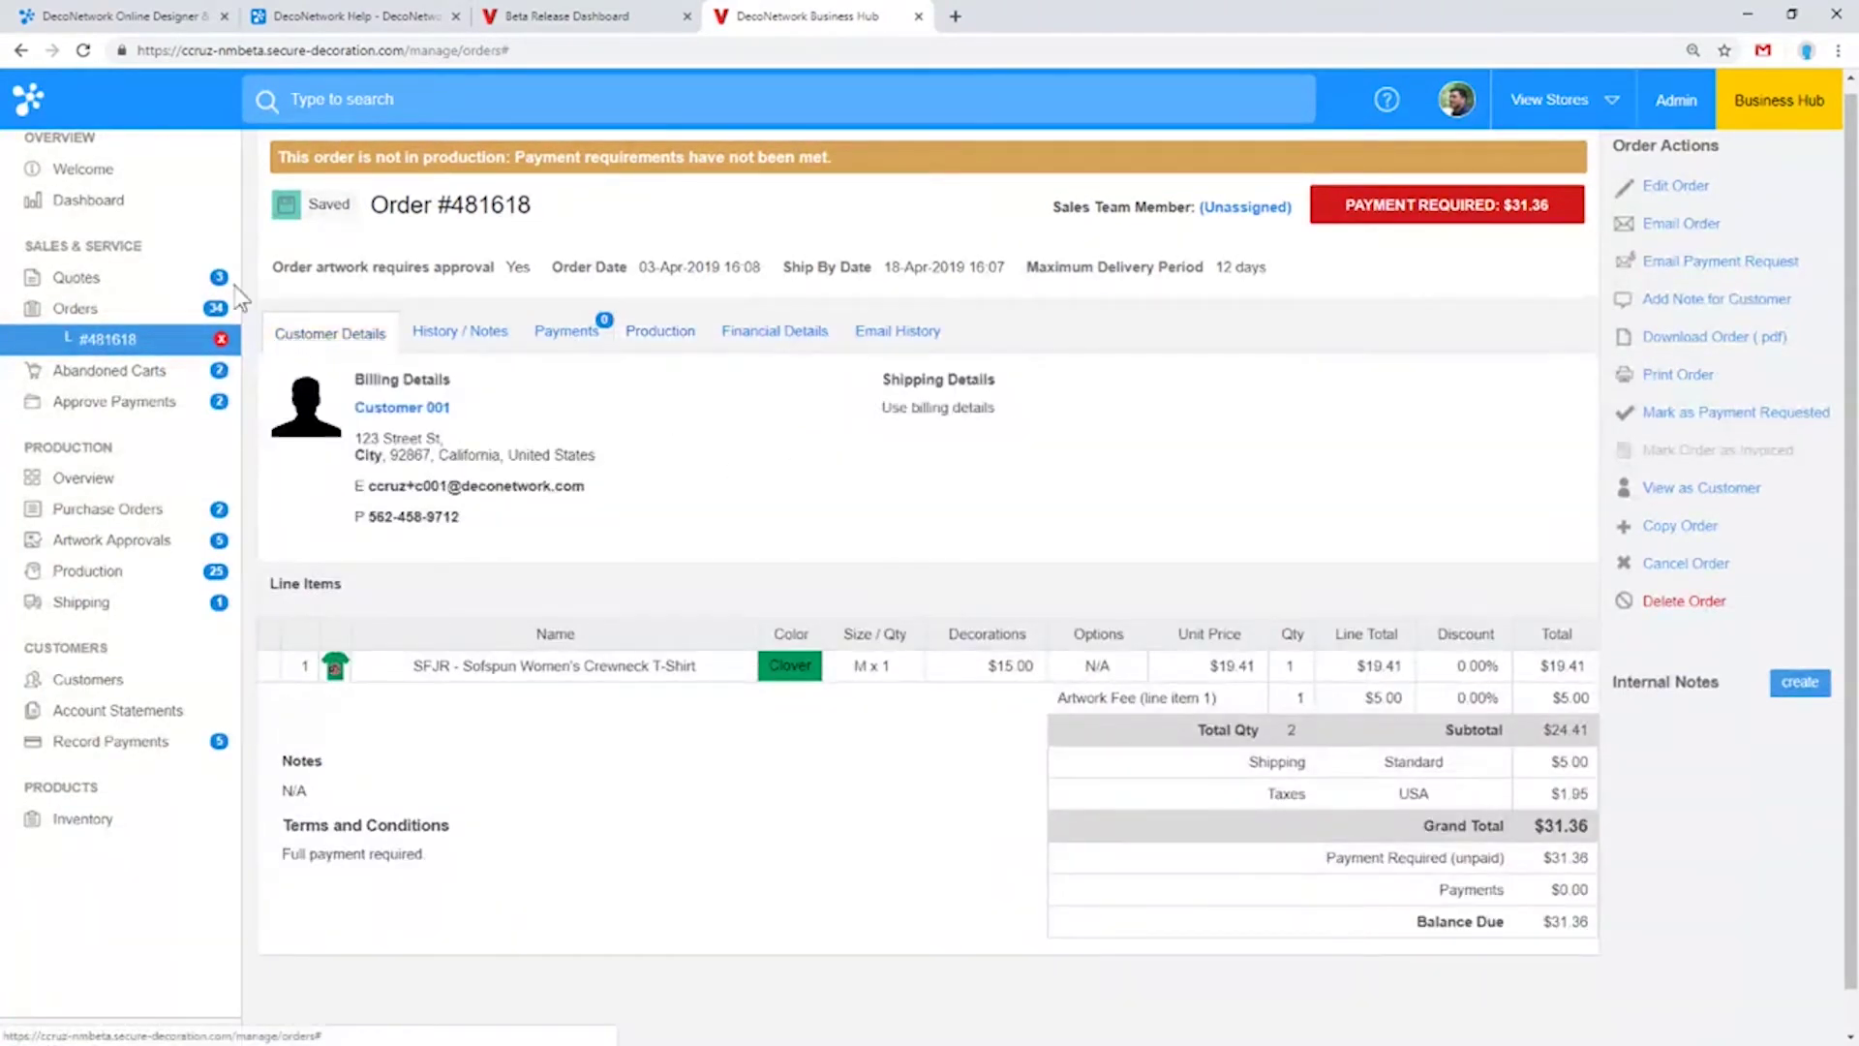
Read the release note about stock locations in inventory
click(361, 16)
scroll(1597, 562, down, 2)
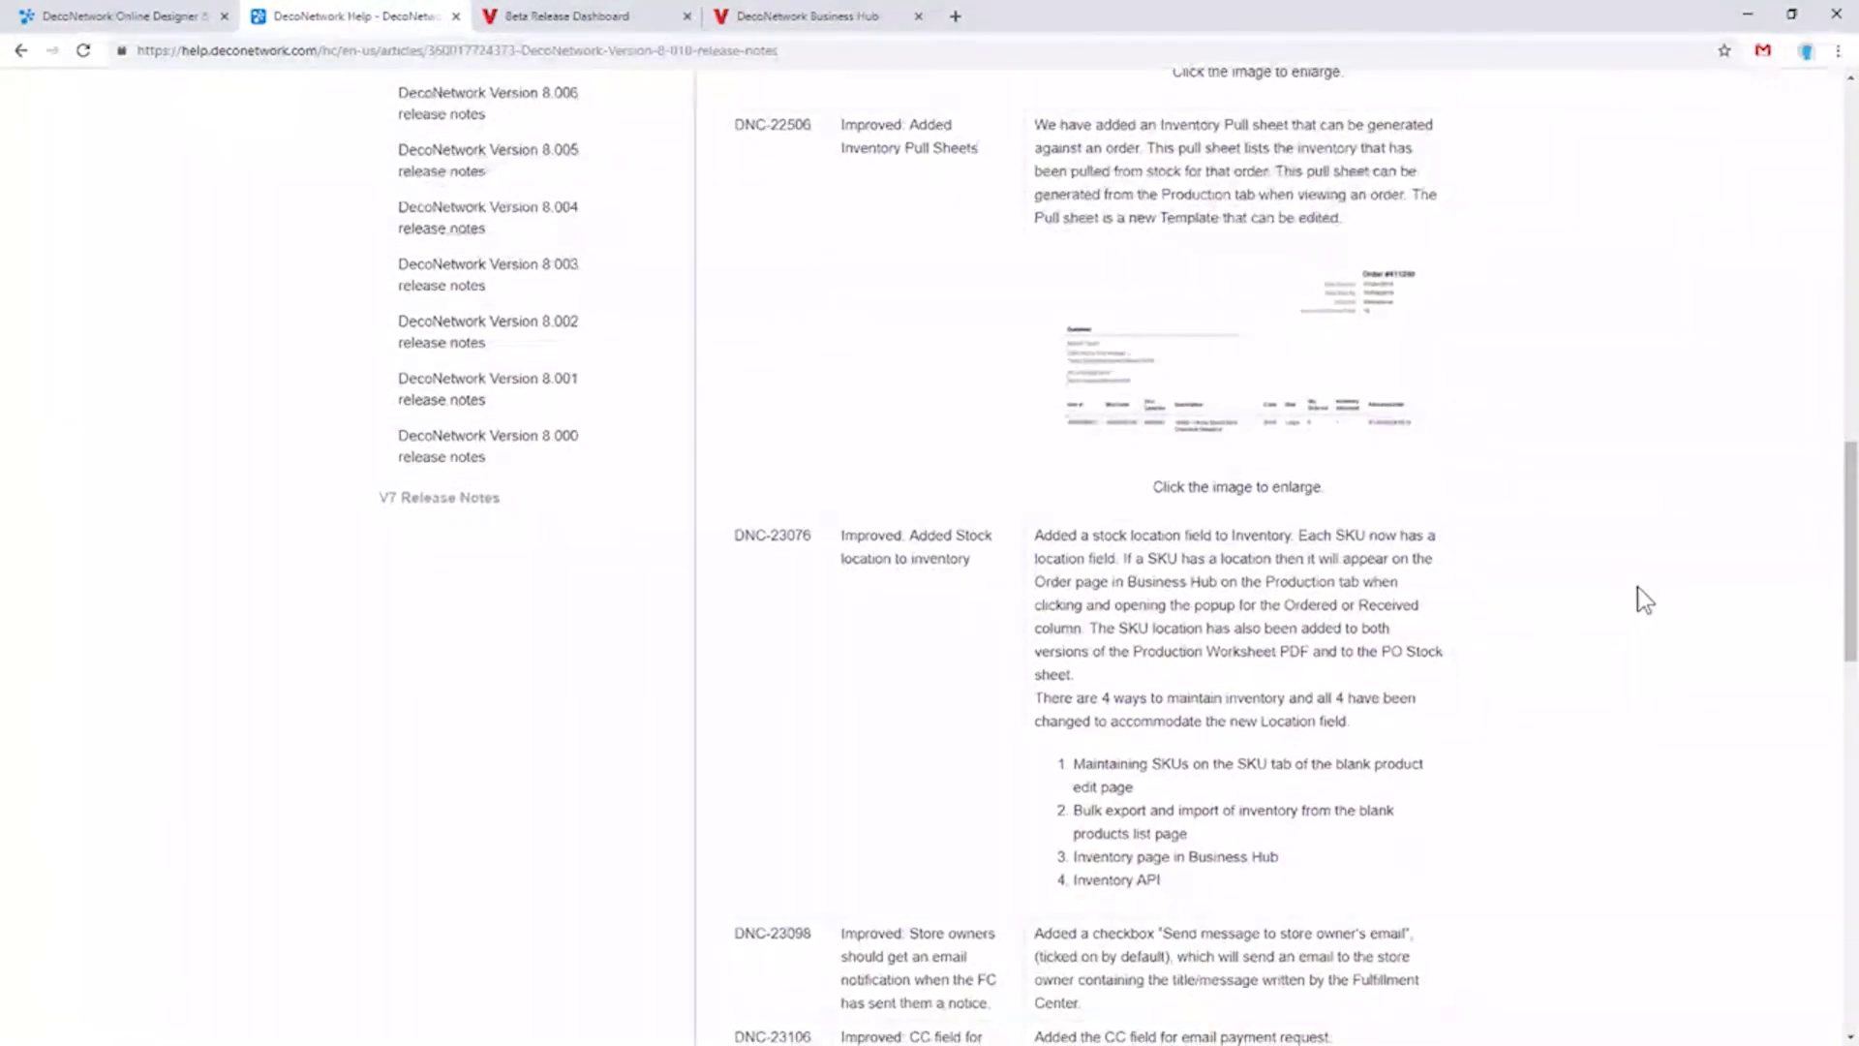
scroll(1636, 587, down, 2)
scroll(1637, 581, down, 2)
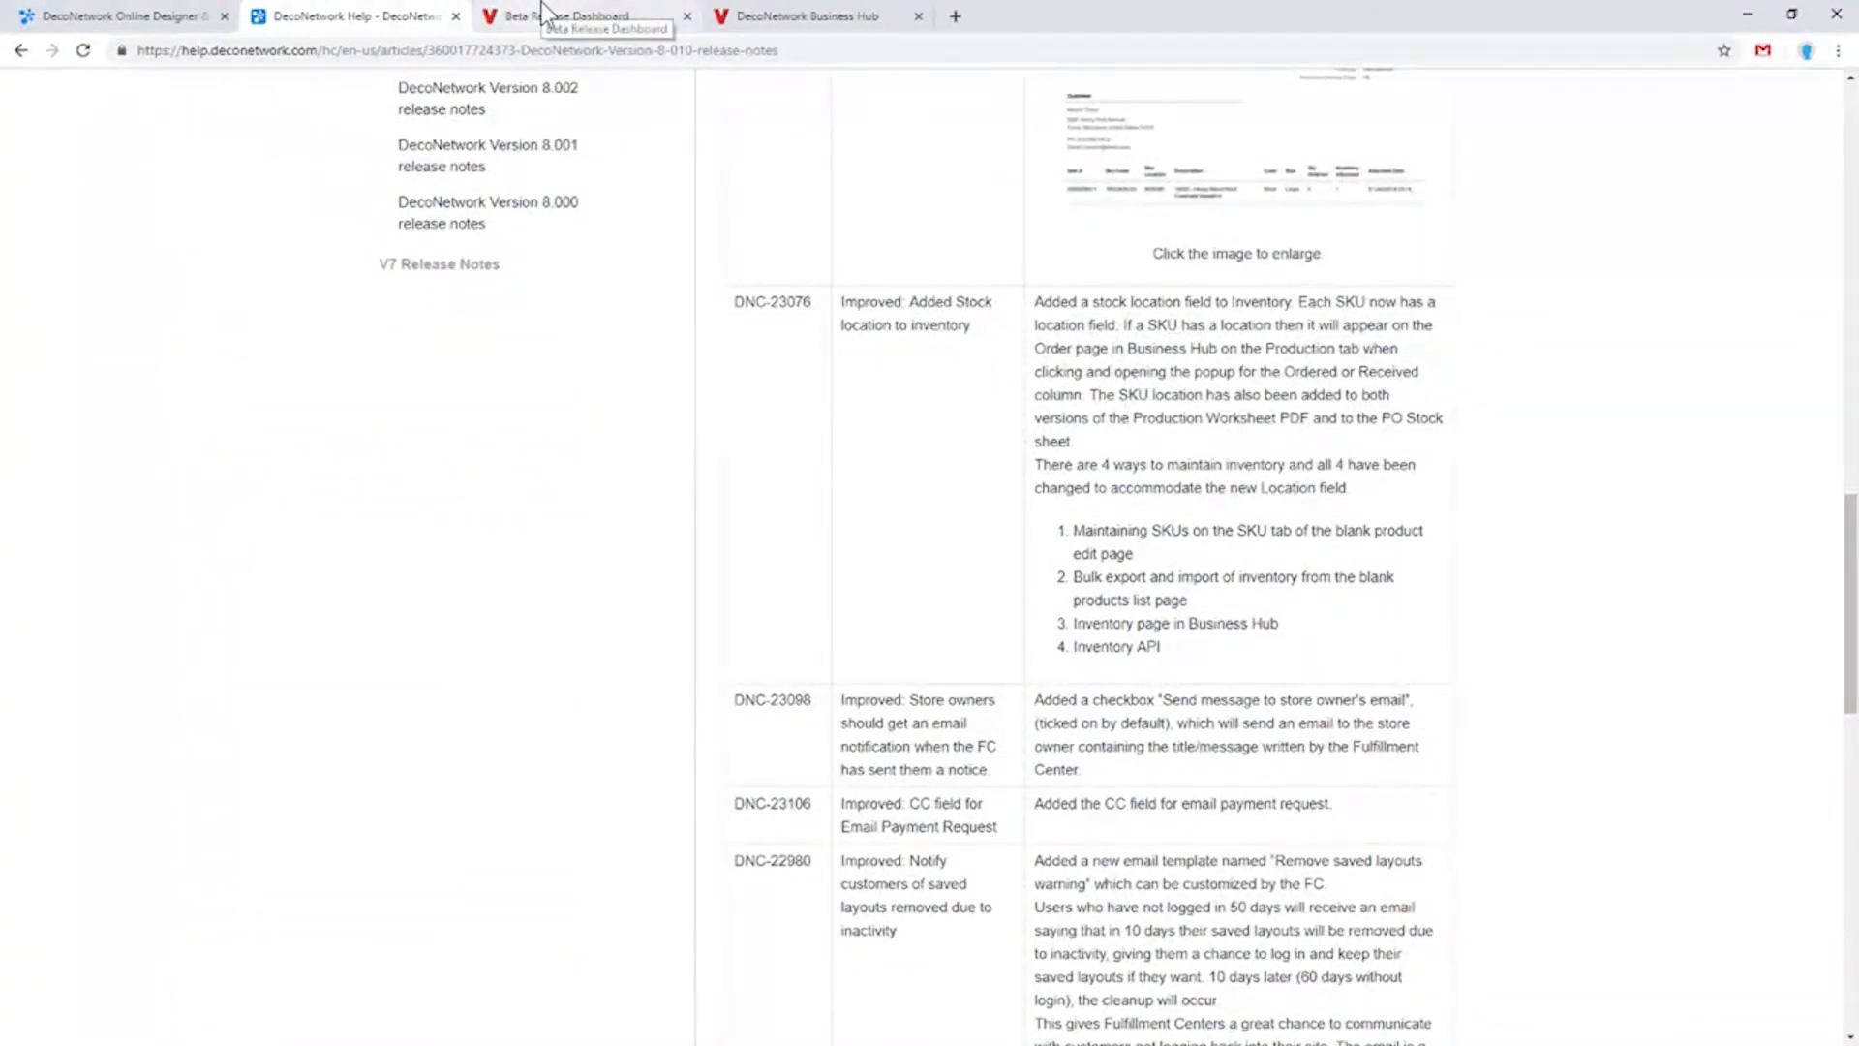
click(546, 13)
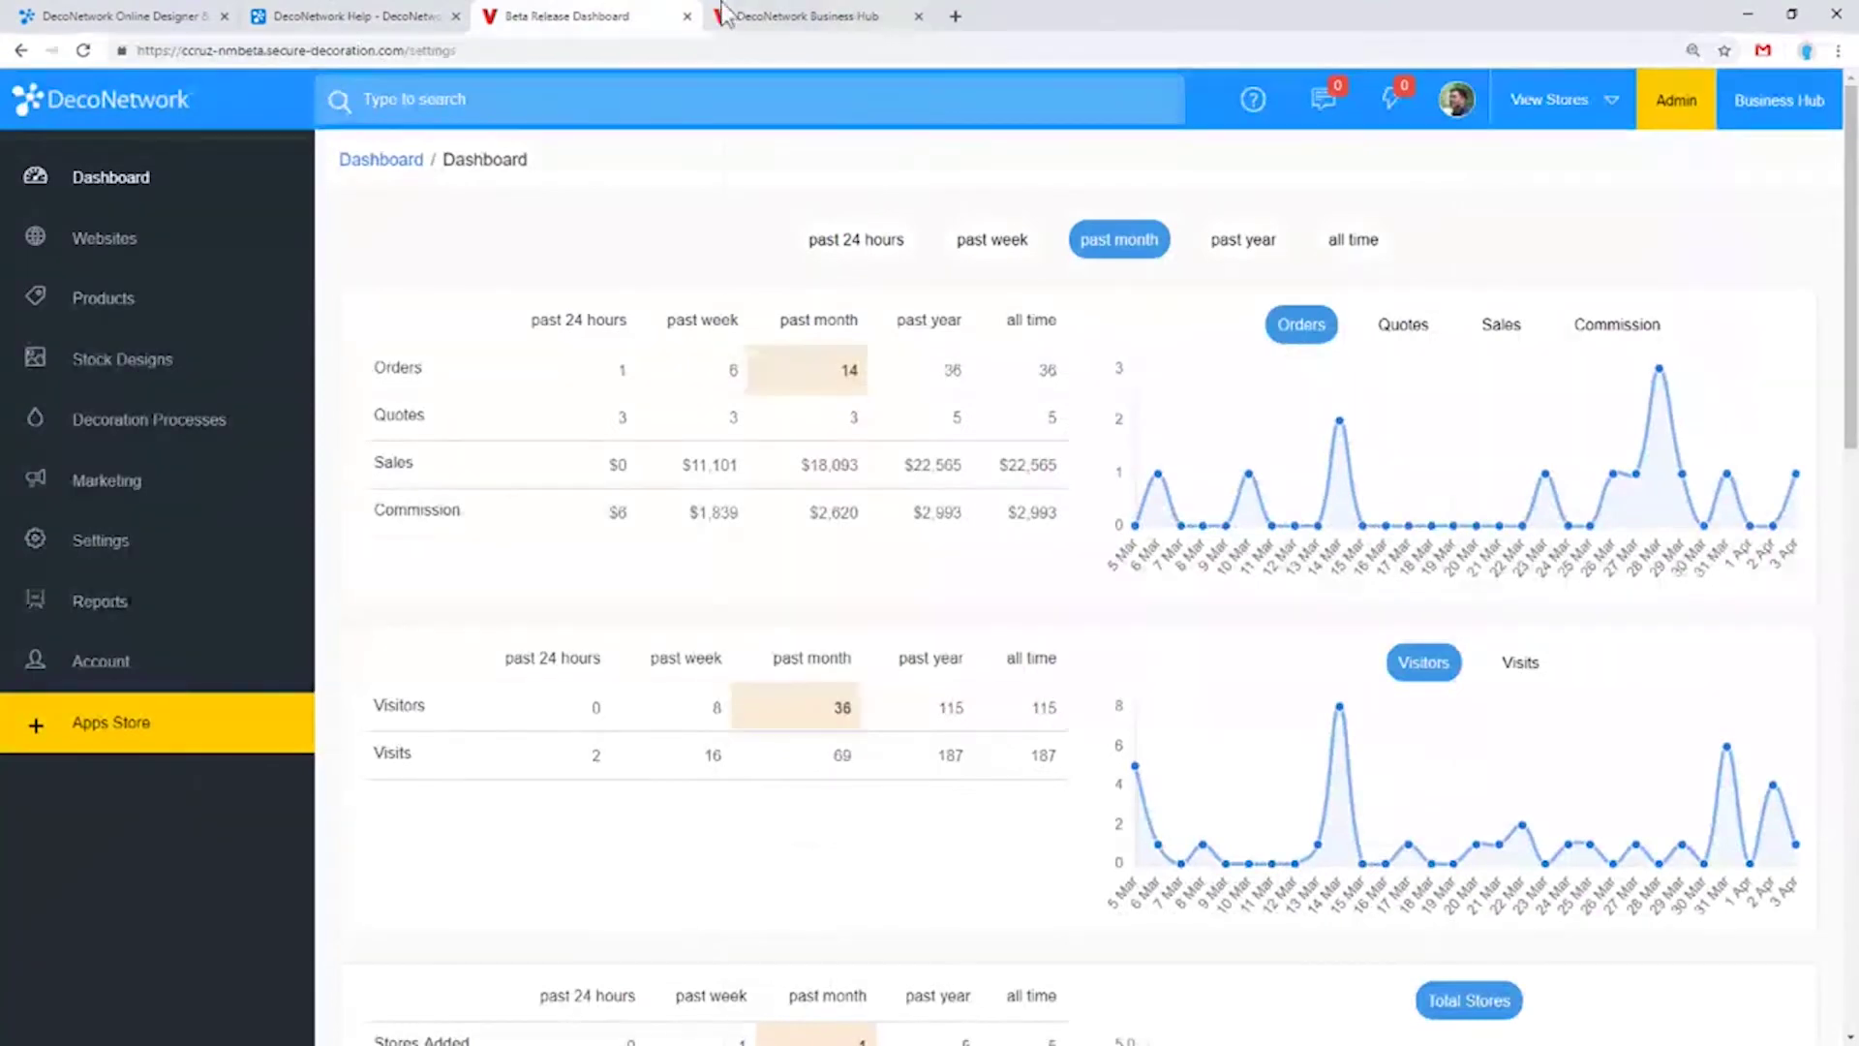
click(362, 13)
List the variants of the 4930R HD Cotton Long Sleeve T-Shirt in the Business Hub inventory
click(796, 14)
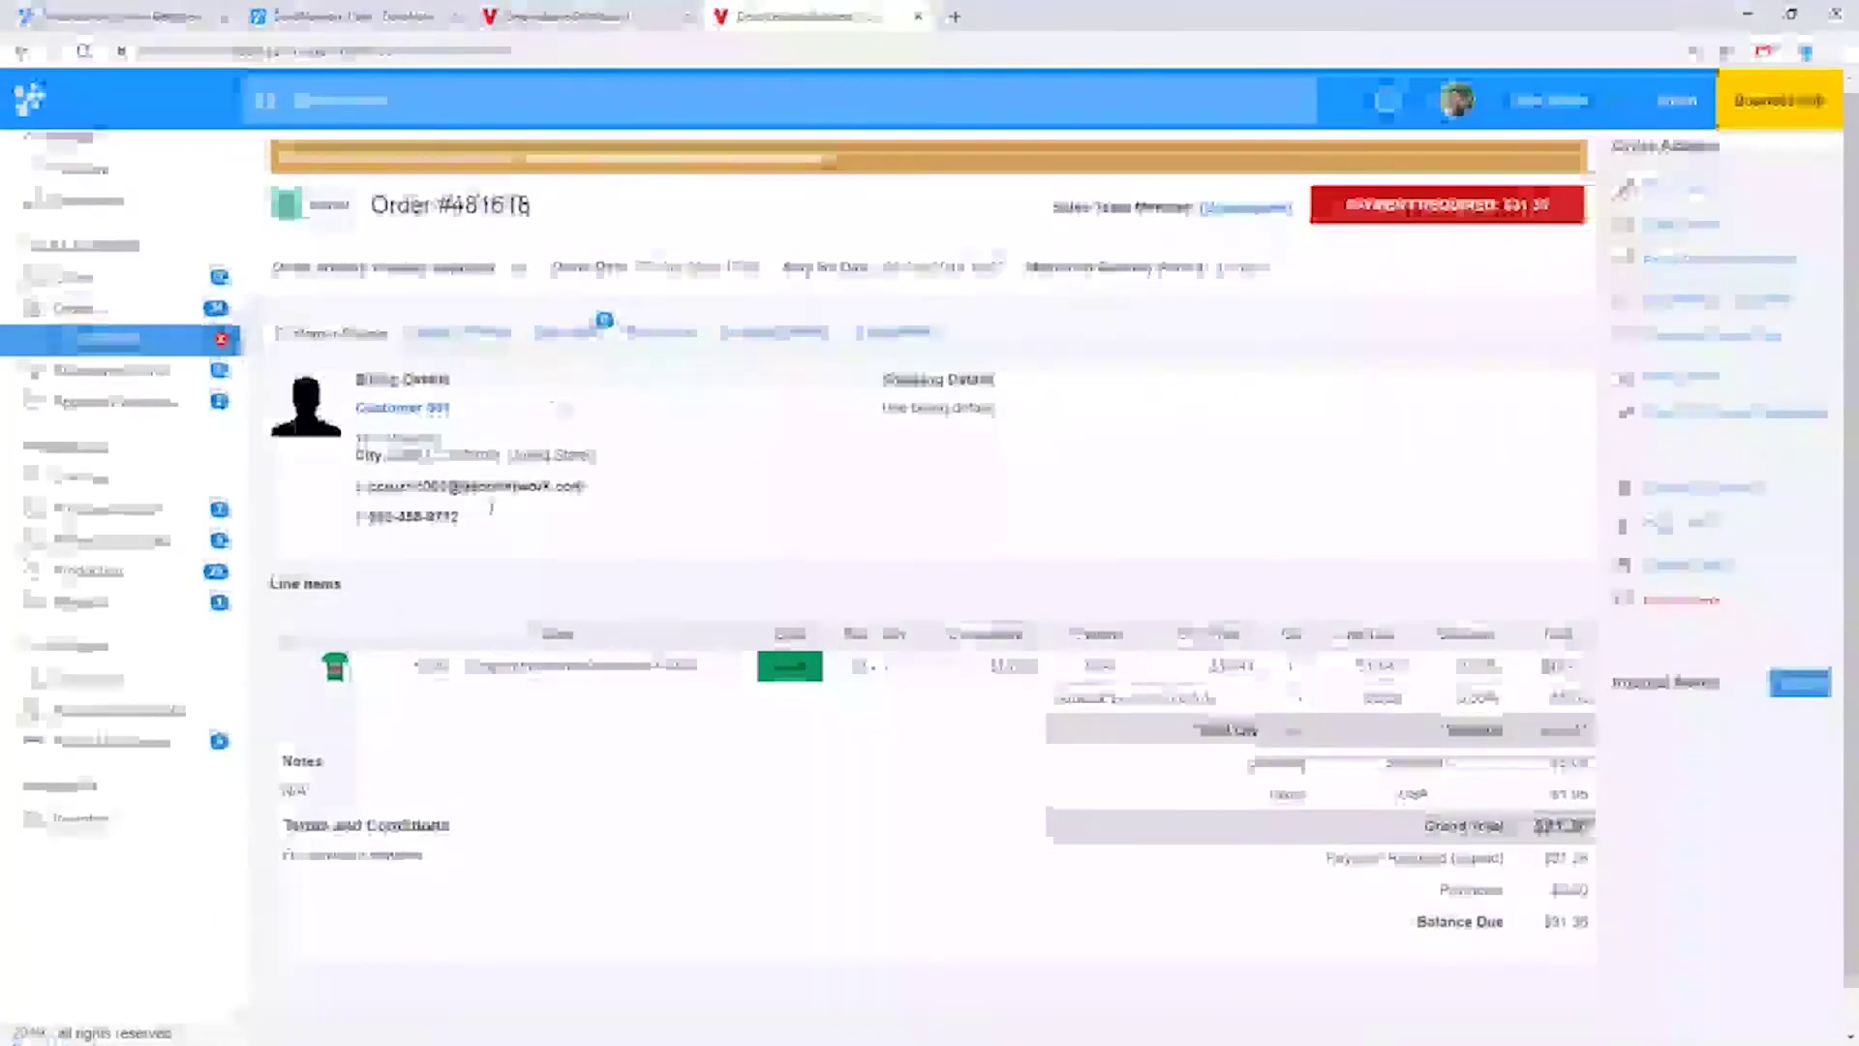
click(146, 823)
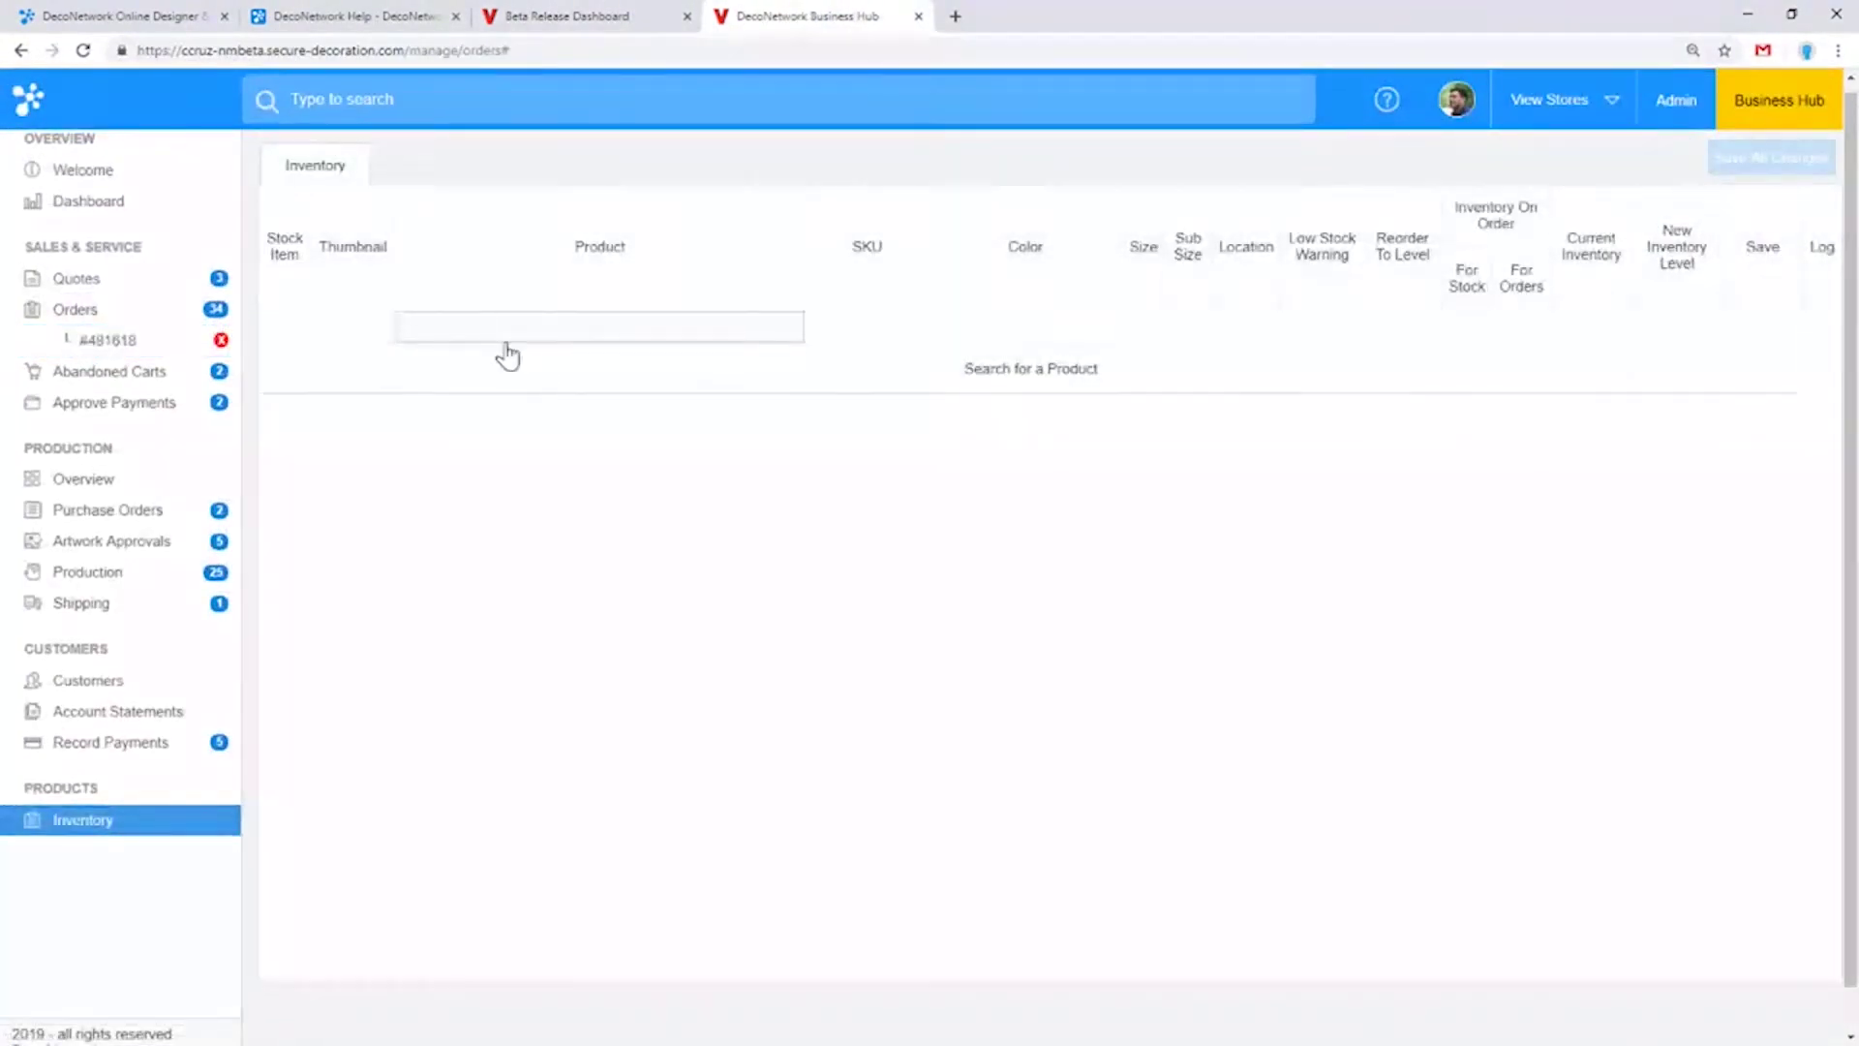
click(499, 322)
click(492, 502)
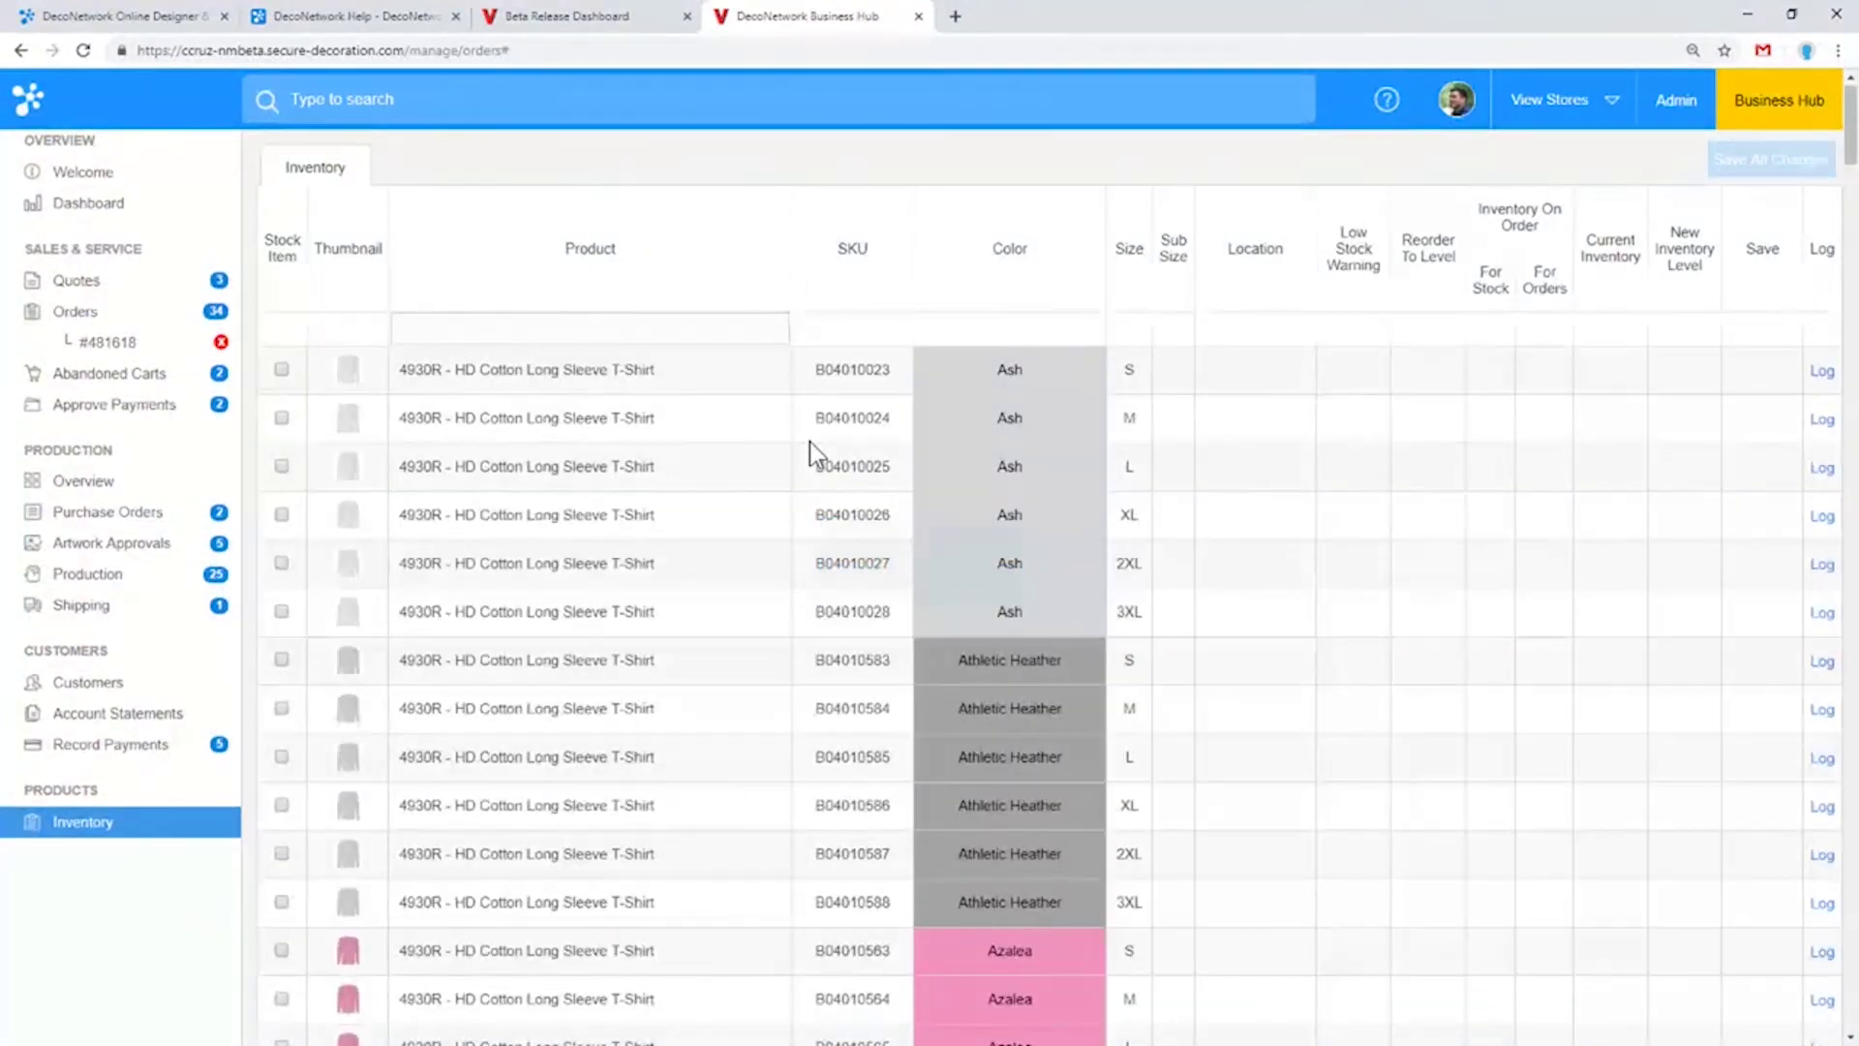
Mark the Ash size S variant, SKU B04010023, as a stock item and activate its location field
click(281, 369)
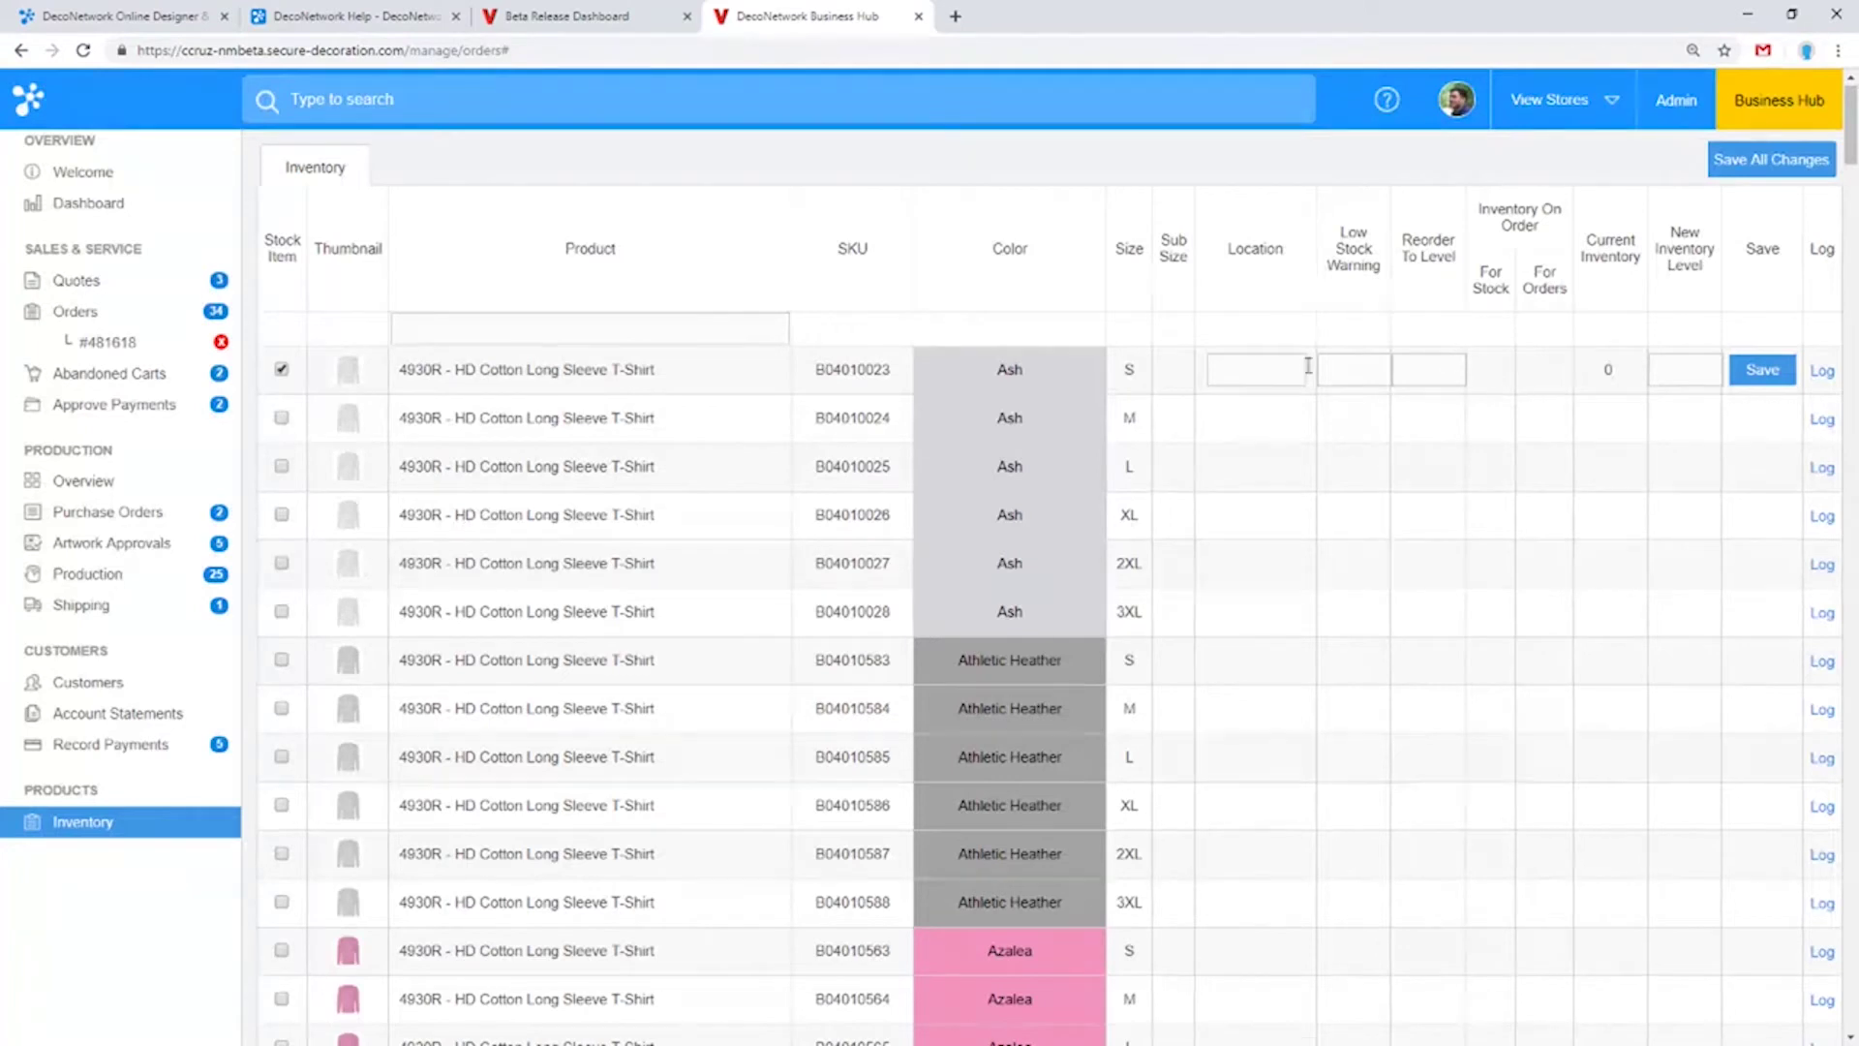
click(1273, 362)
click(1274, 358)
Return to the release notes and read the entry about email notifications to store owners
click(406, 17)
scroll(1460, 672, down, 3)
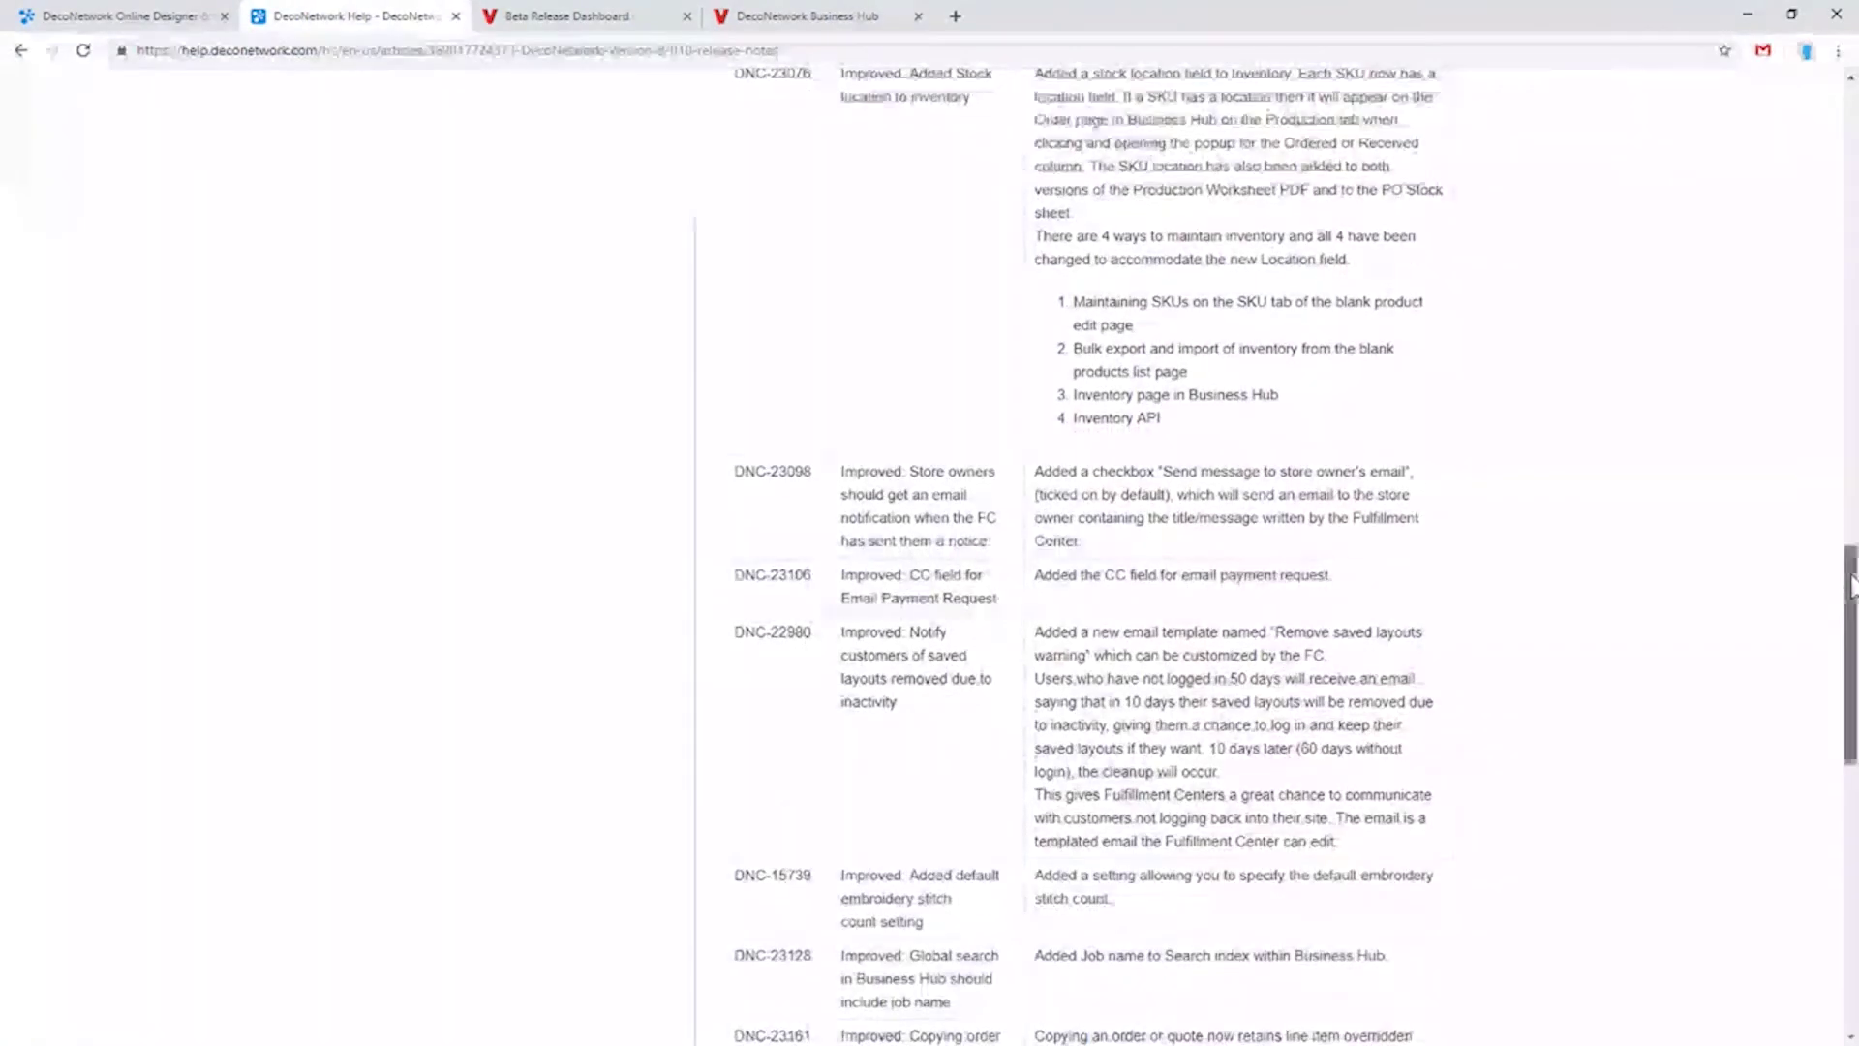
drag(1850, 581, 1854, 649)
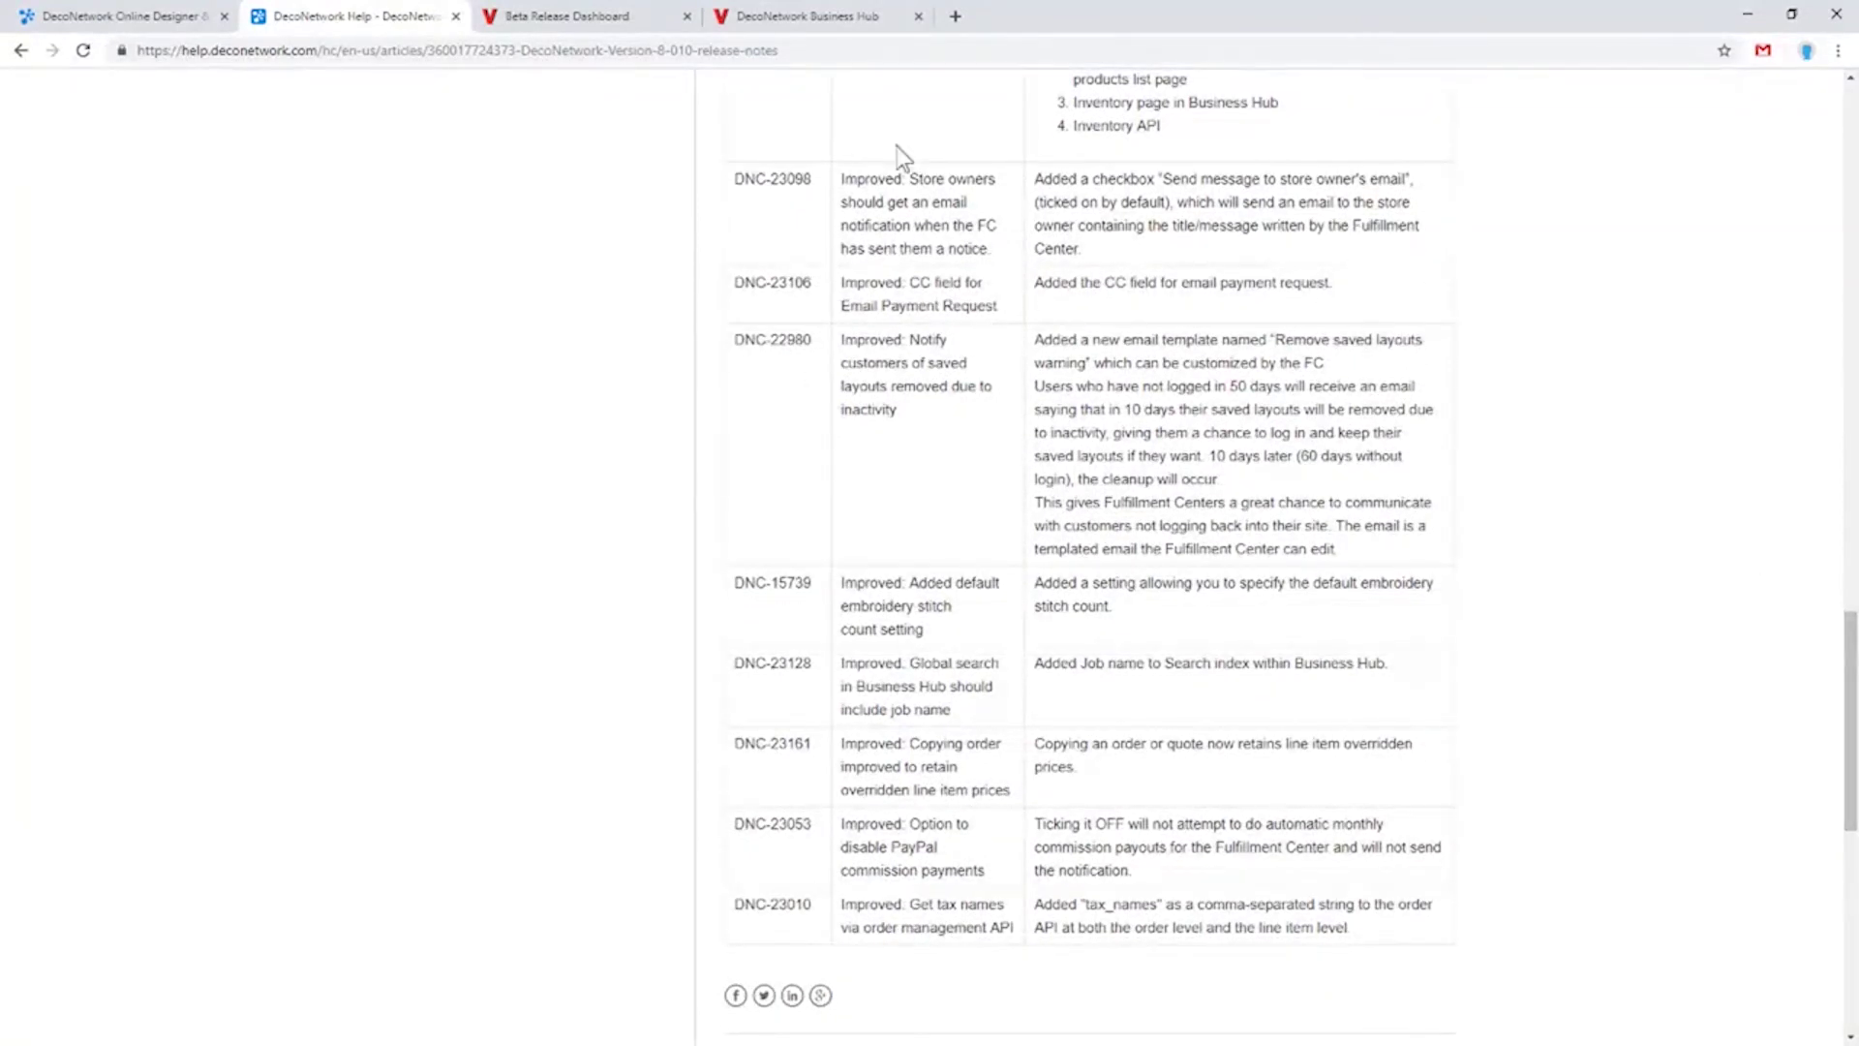
Open a new message form for store owners from the Websites page in Admin
click(647, 20)
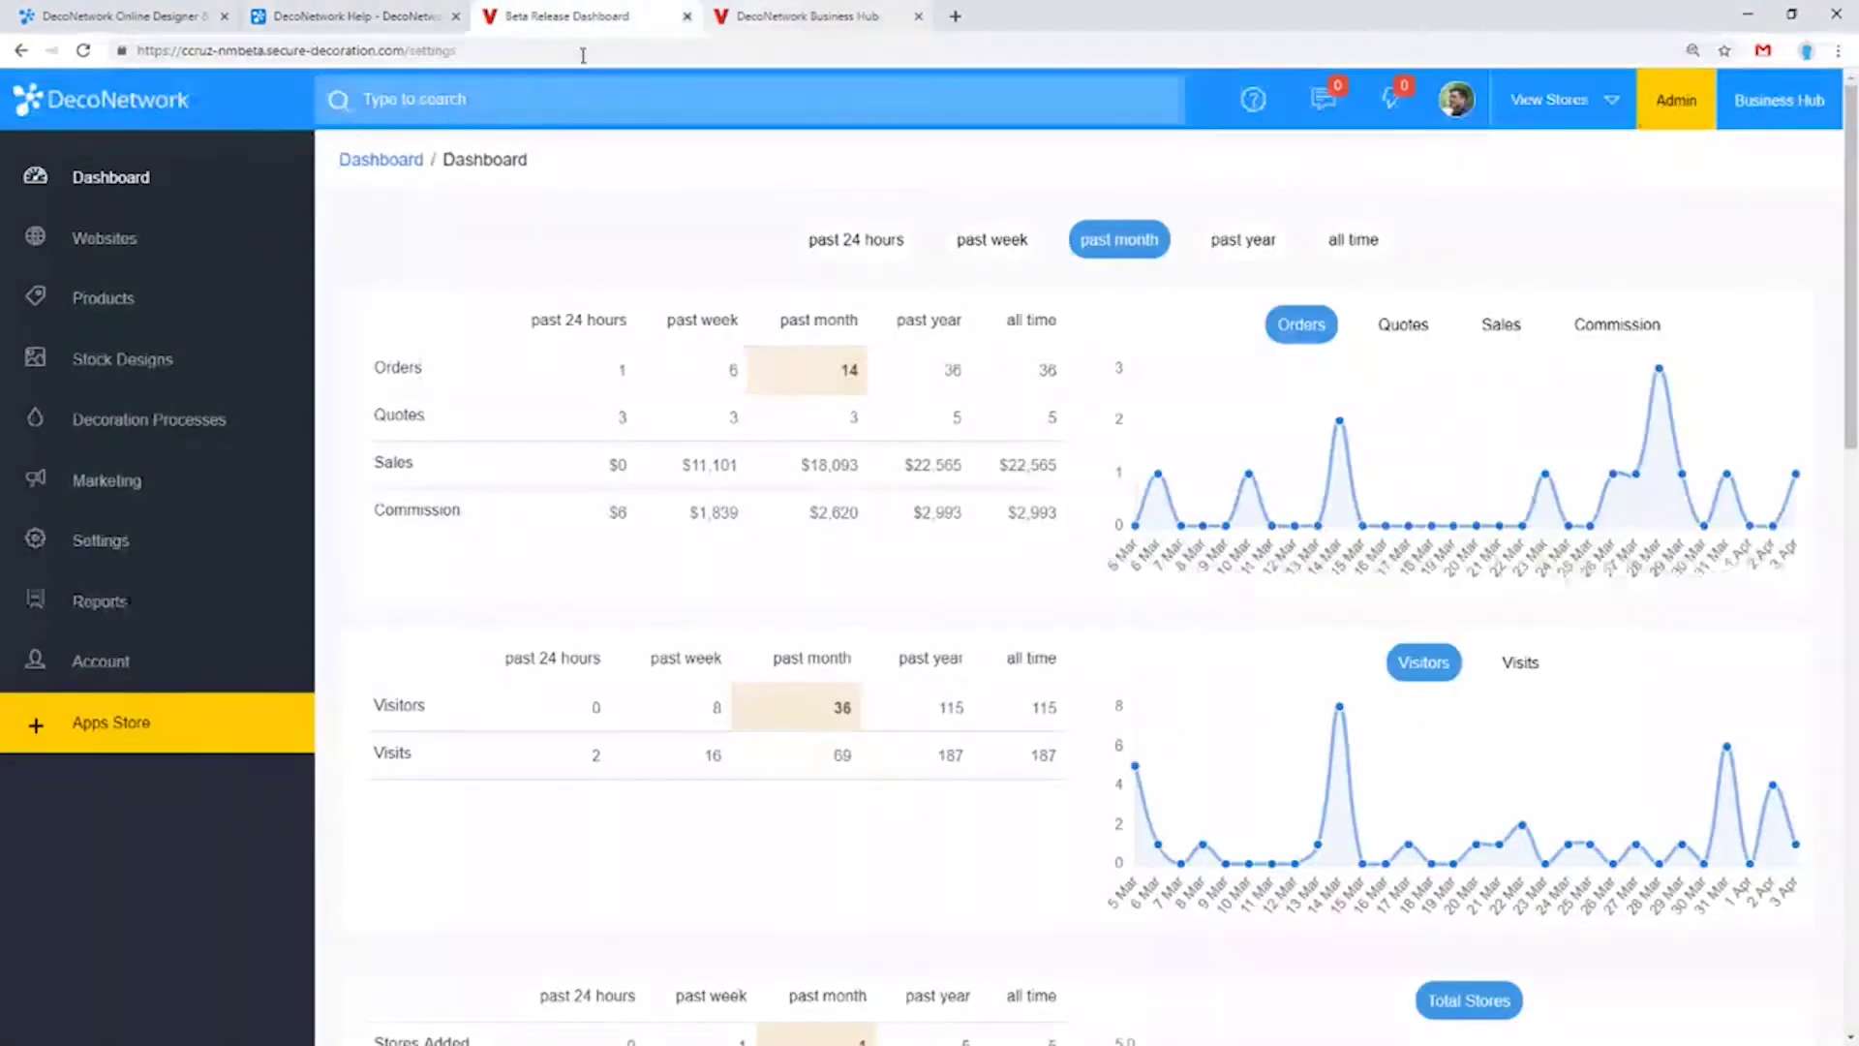
click(128, 254)
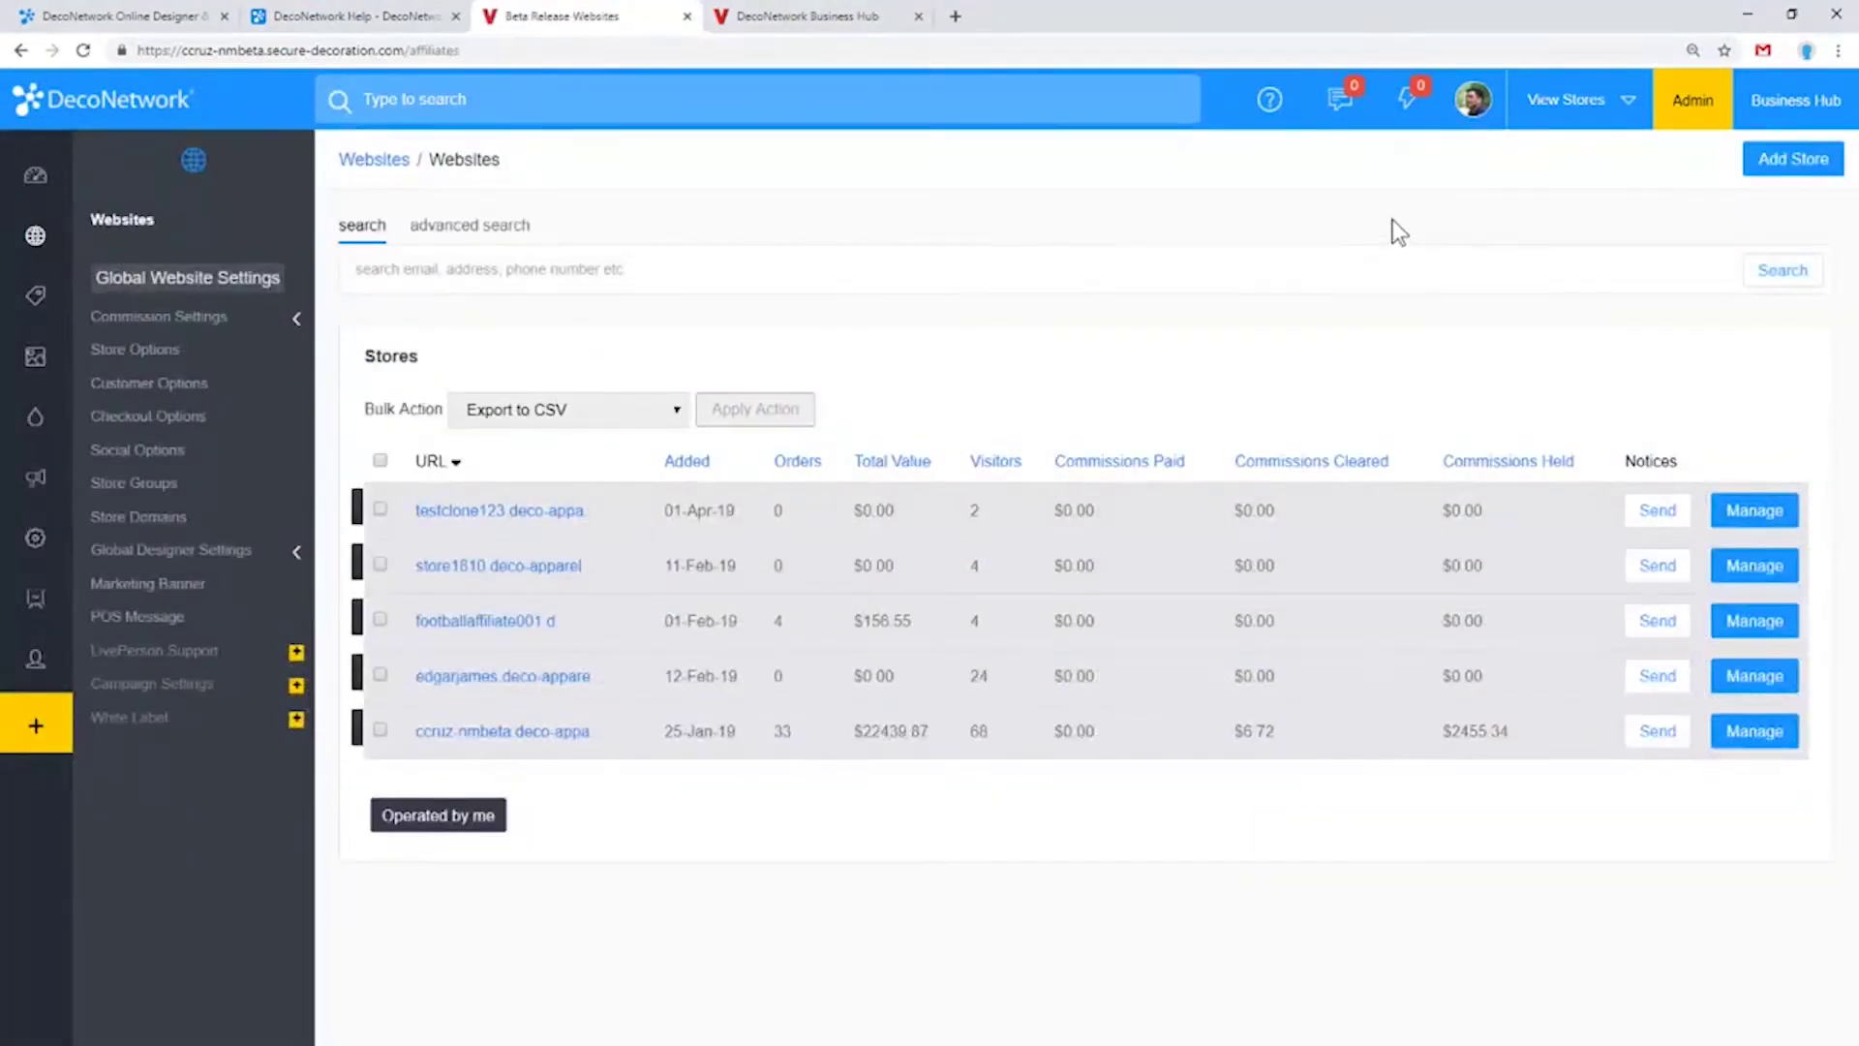
click(1342, 101)
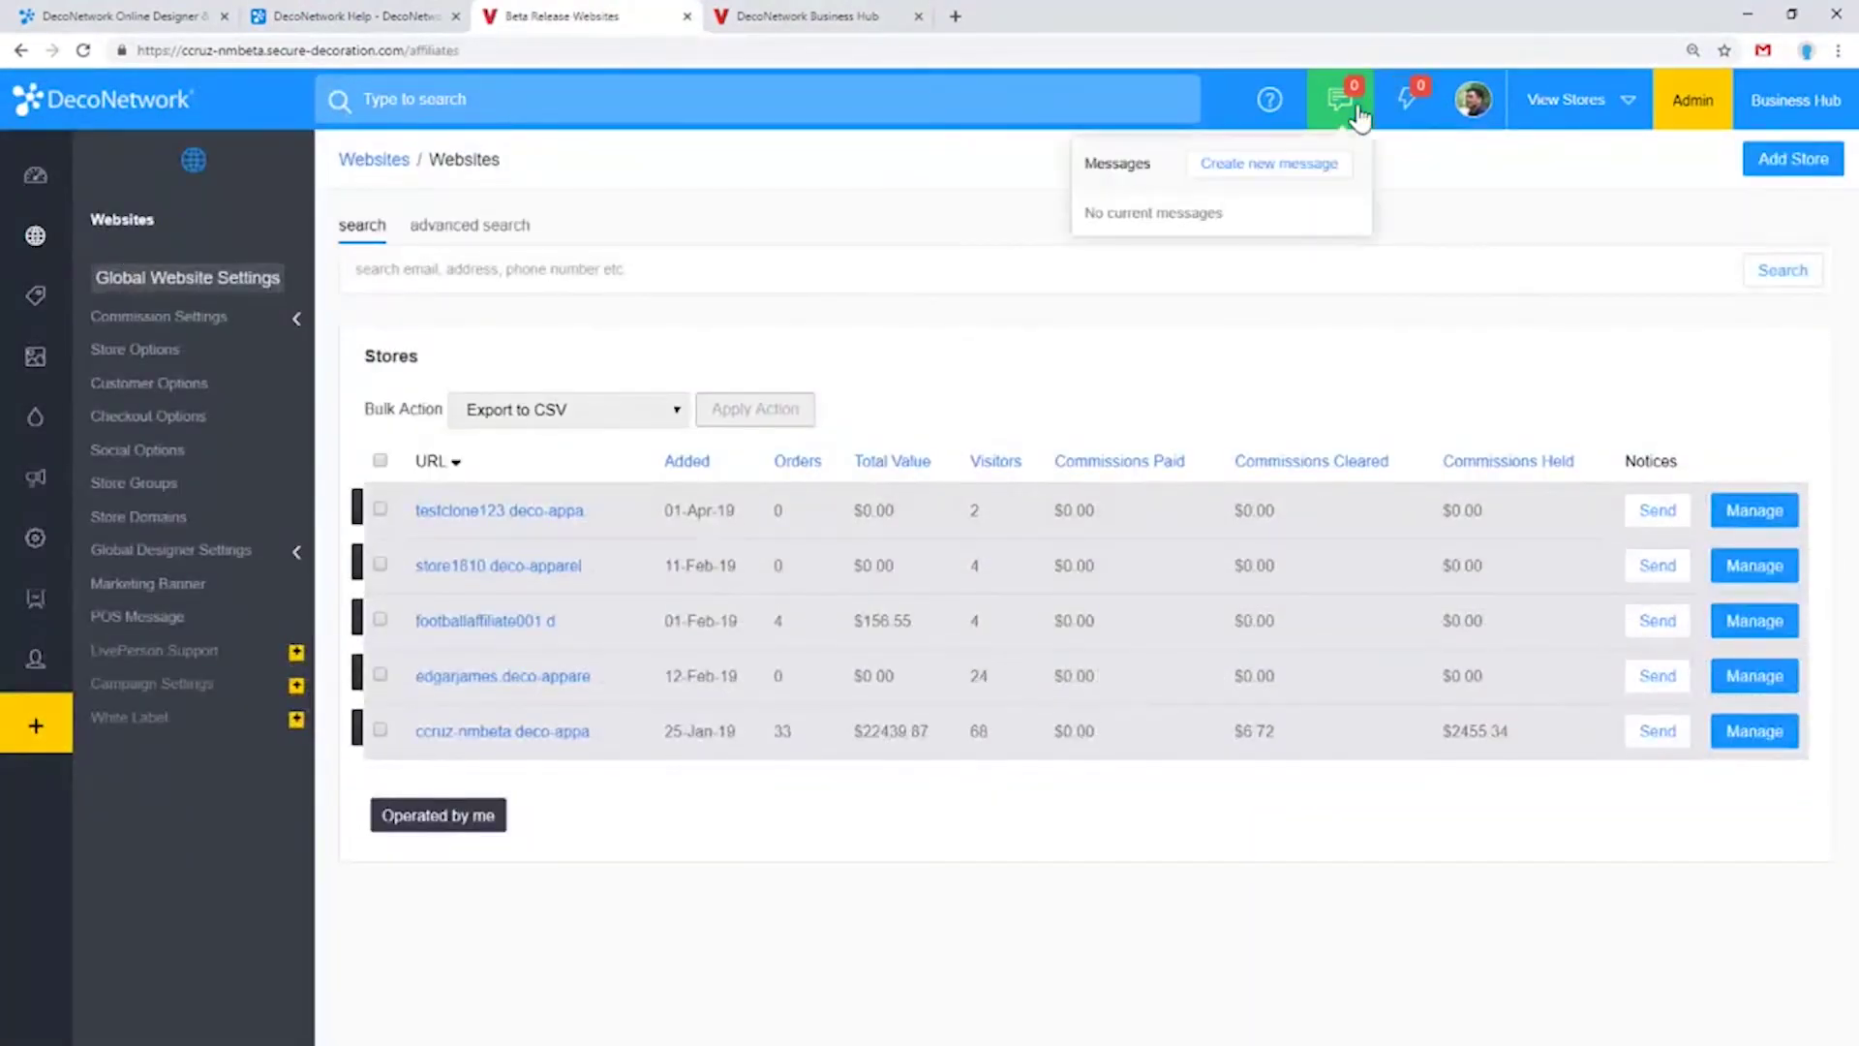
click(1294, 170)
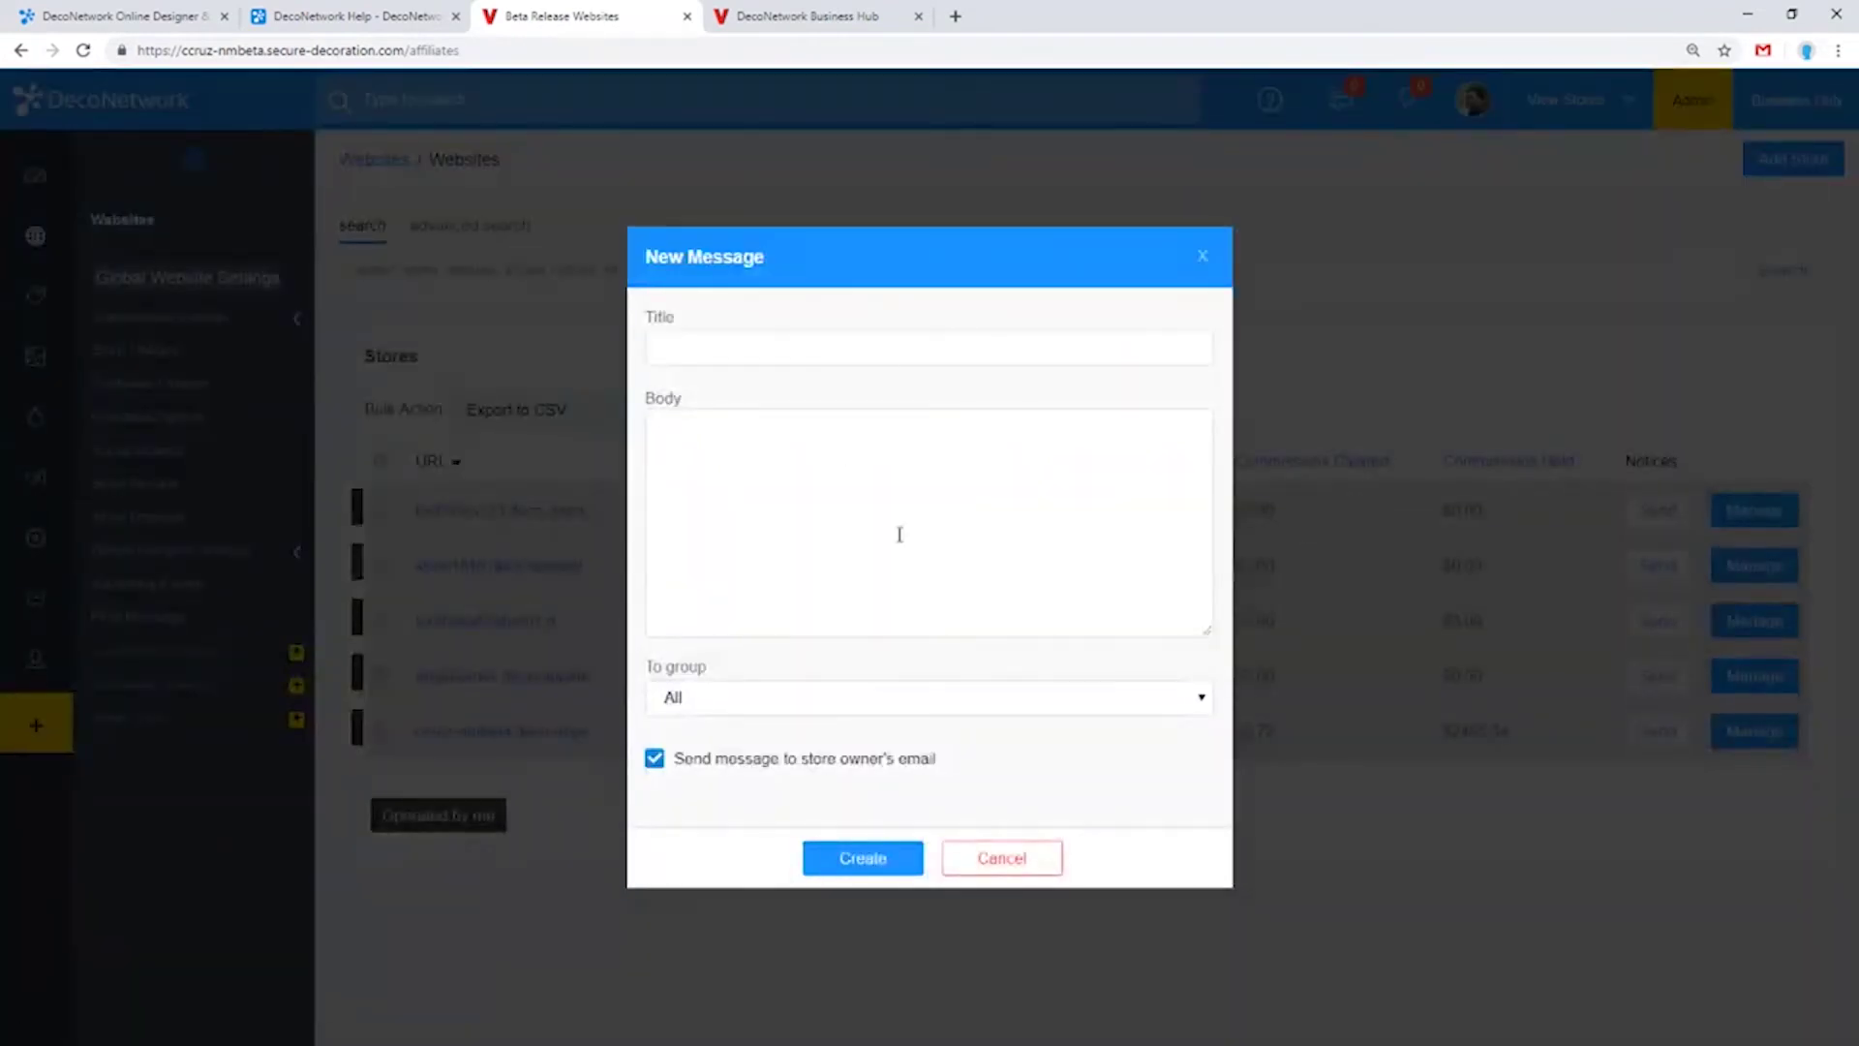
Switch the option to send the message to the store owner's email off and back on, leaving the body empty
click(964, 567)
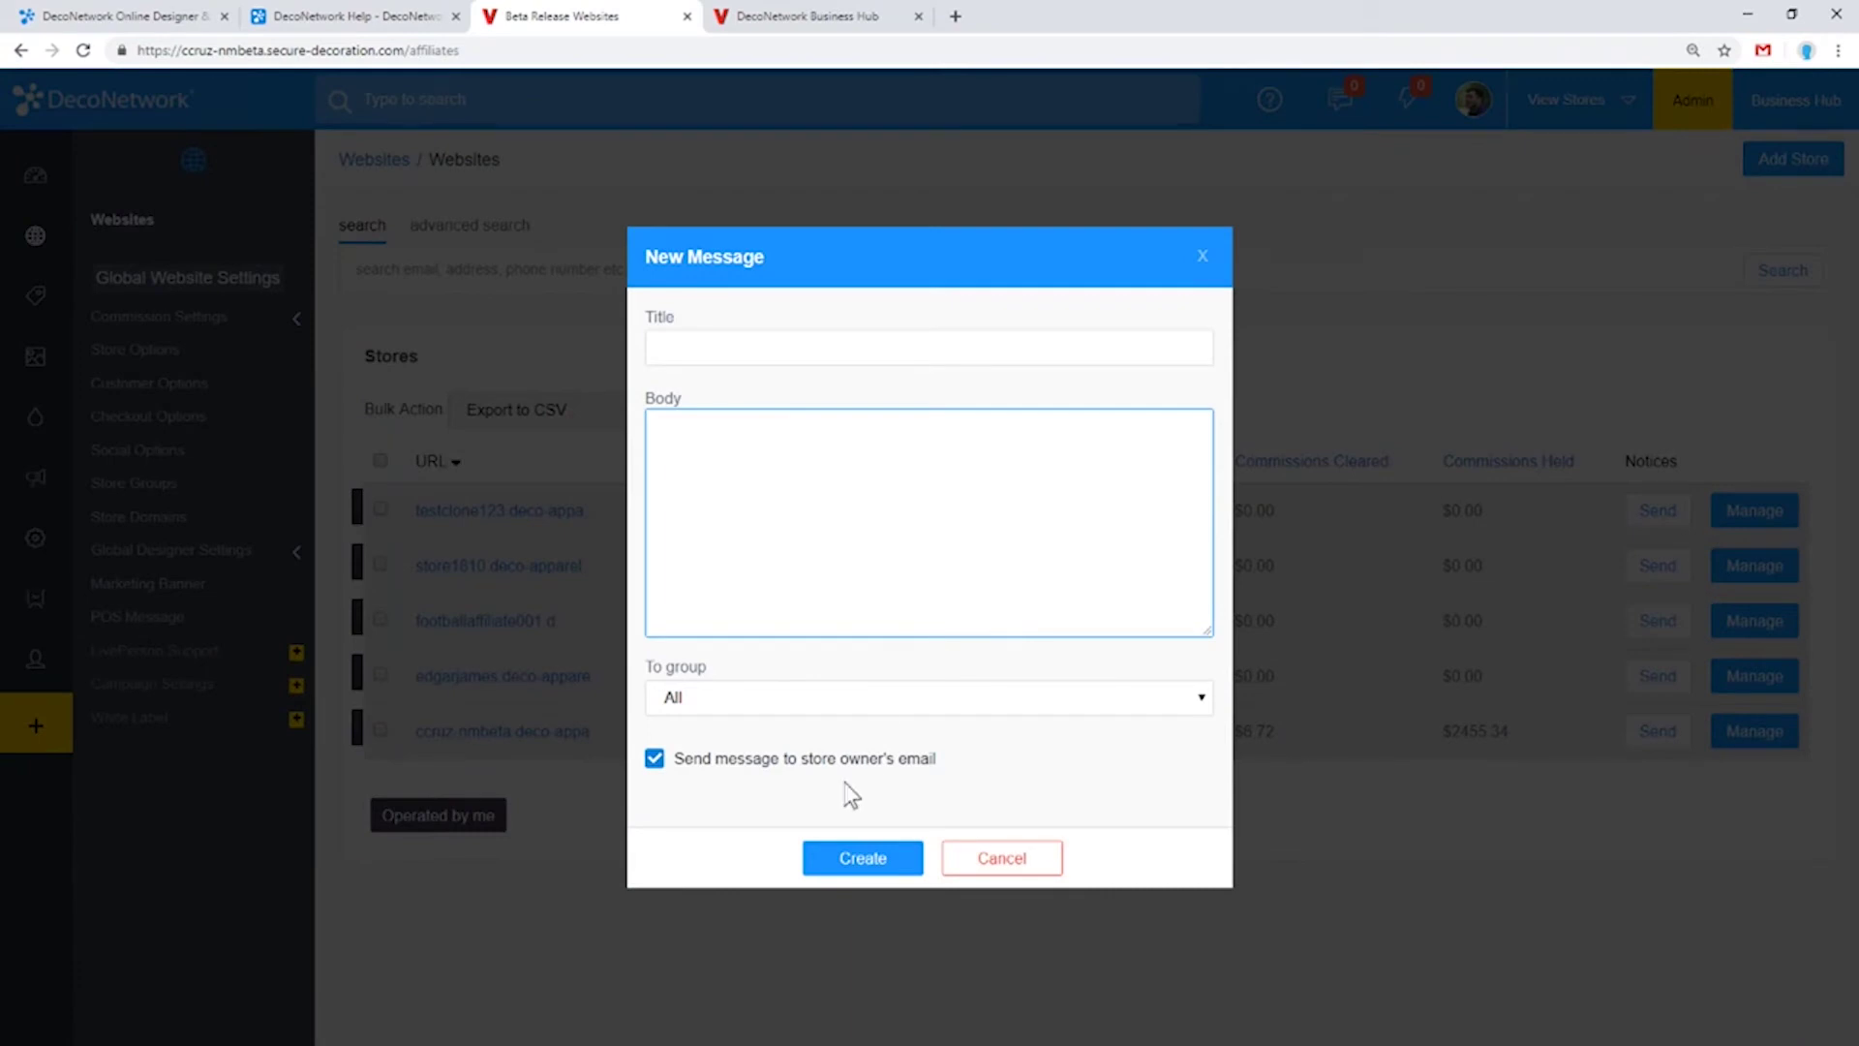
click(657, 774)
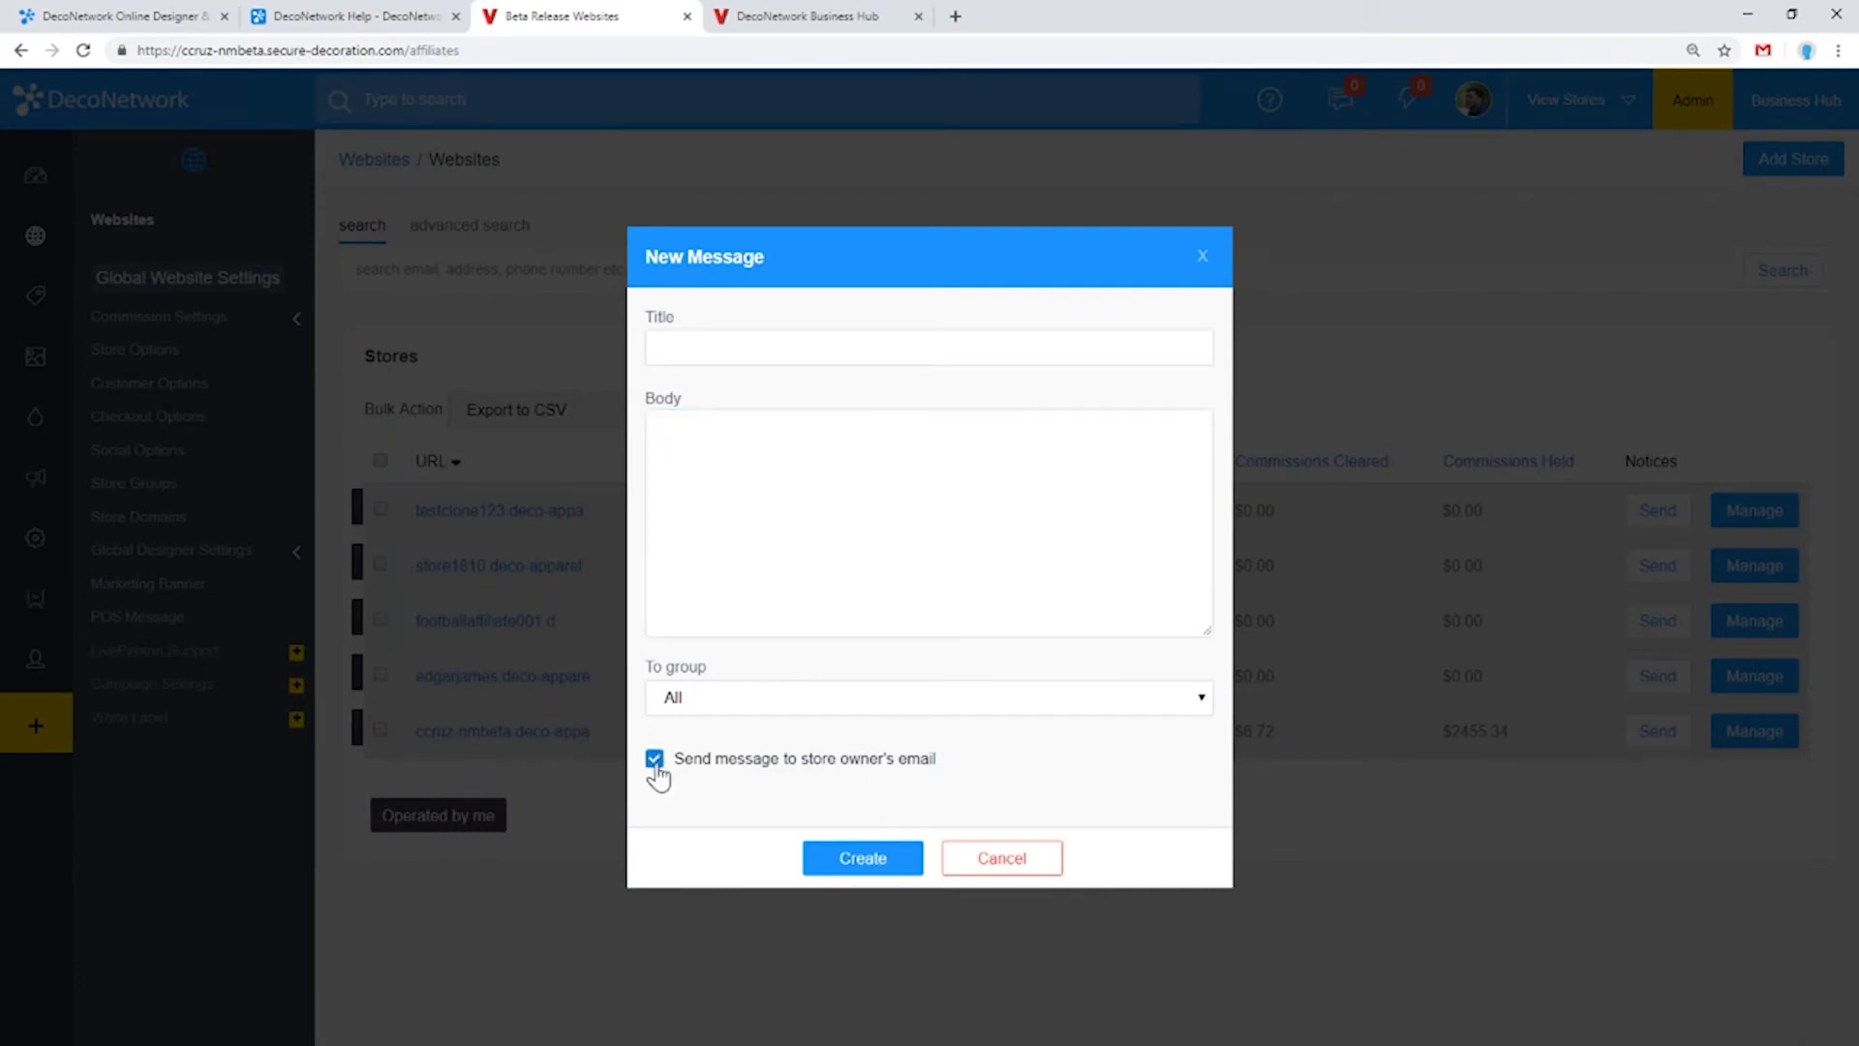
click(656, 763)
click(656, 763)
click(656, 763)
click(655, 763)
click(655, 763)
click(719, 542)
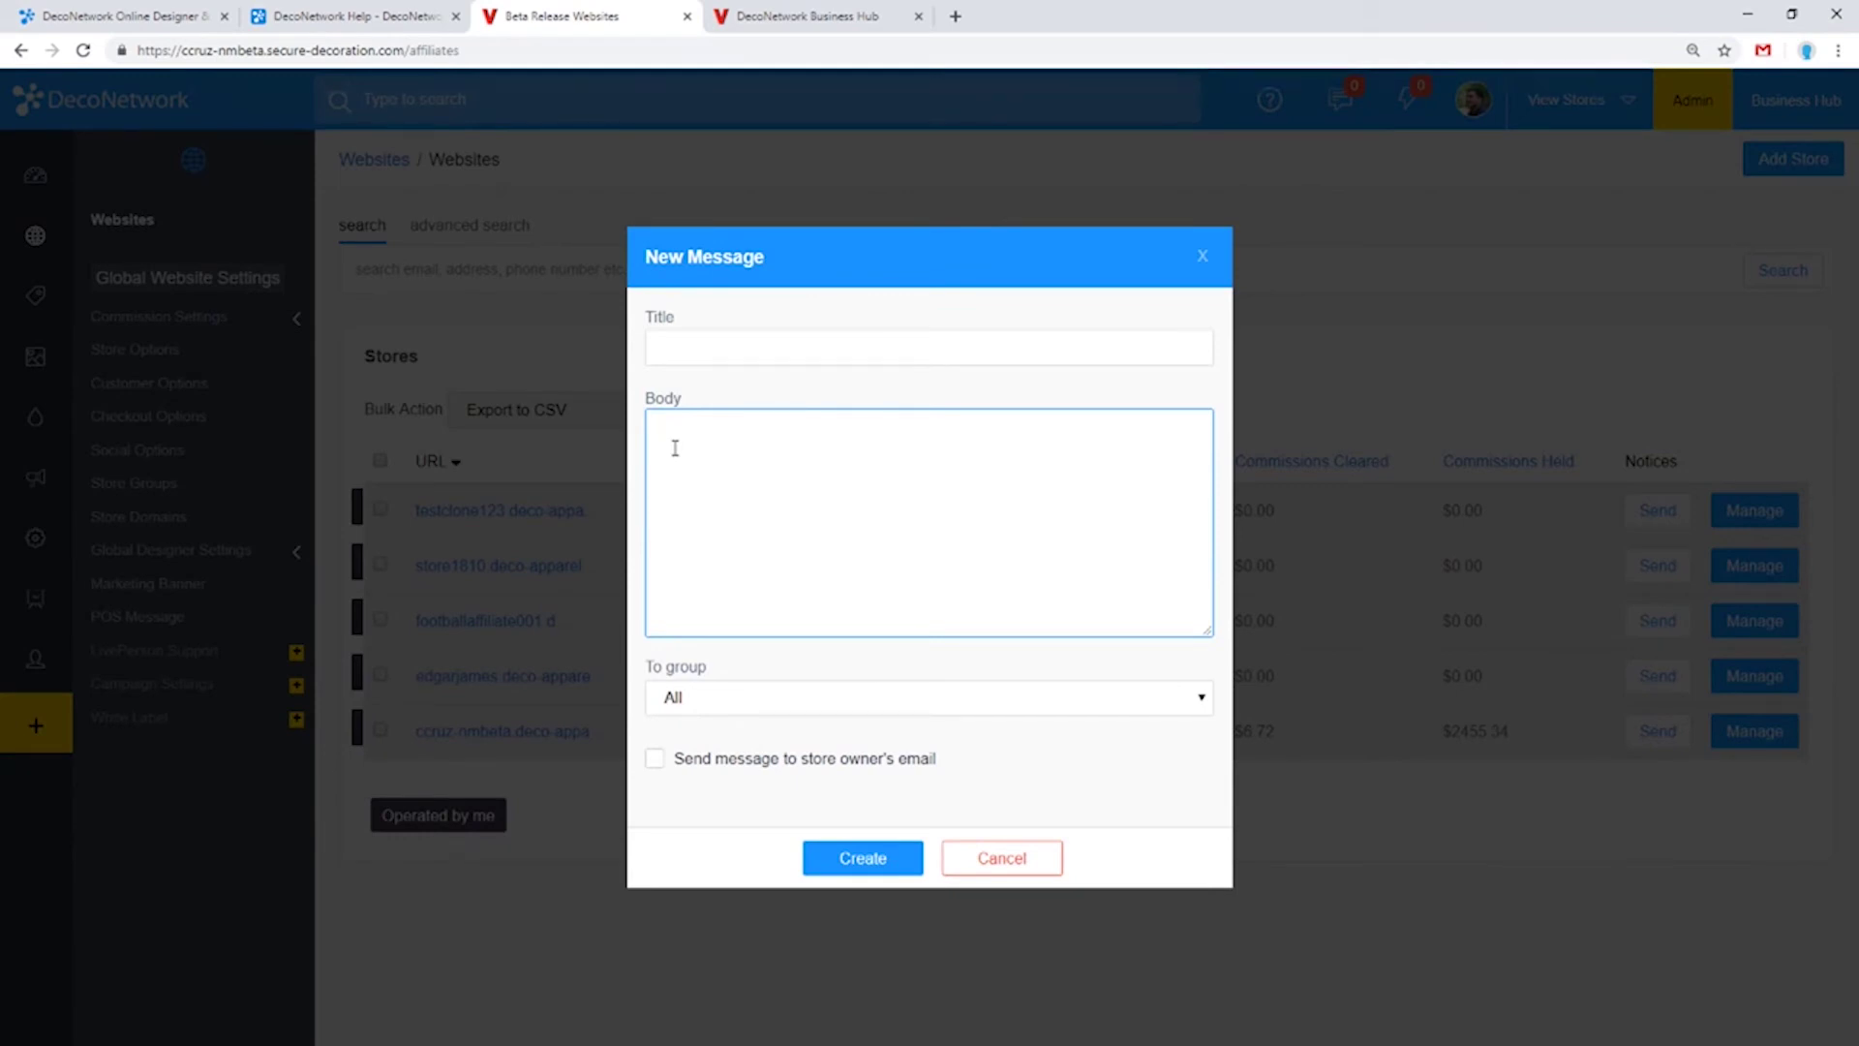
click(869, 763)
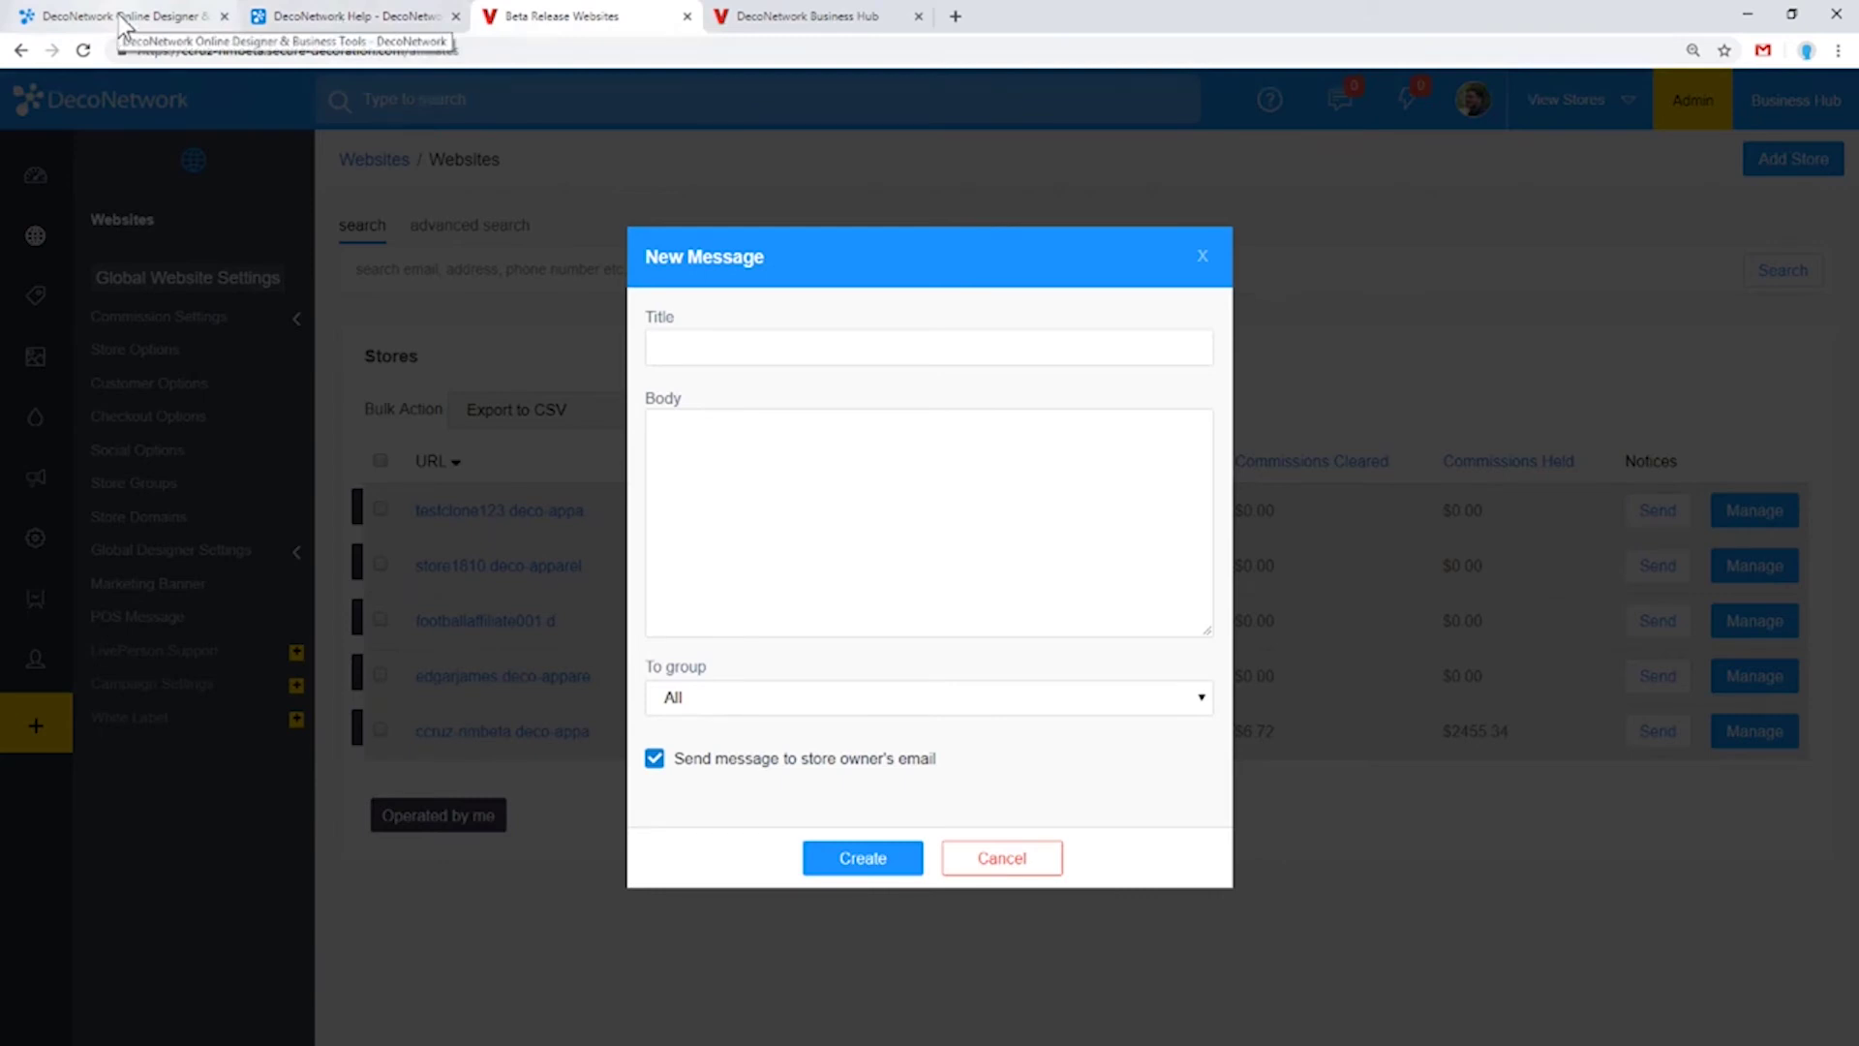
Check the release note on the CC field and open the saved order's email payment request at that field
click(315, 17)
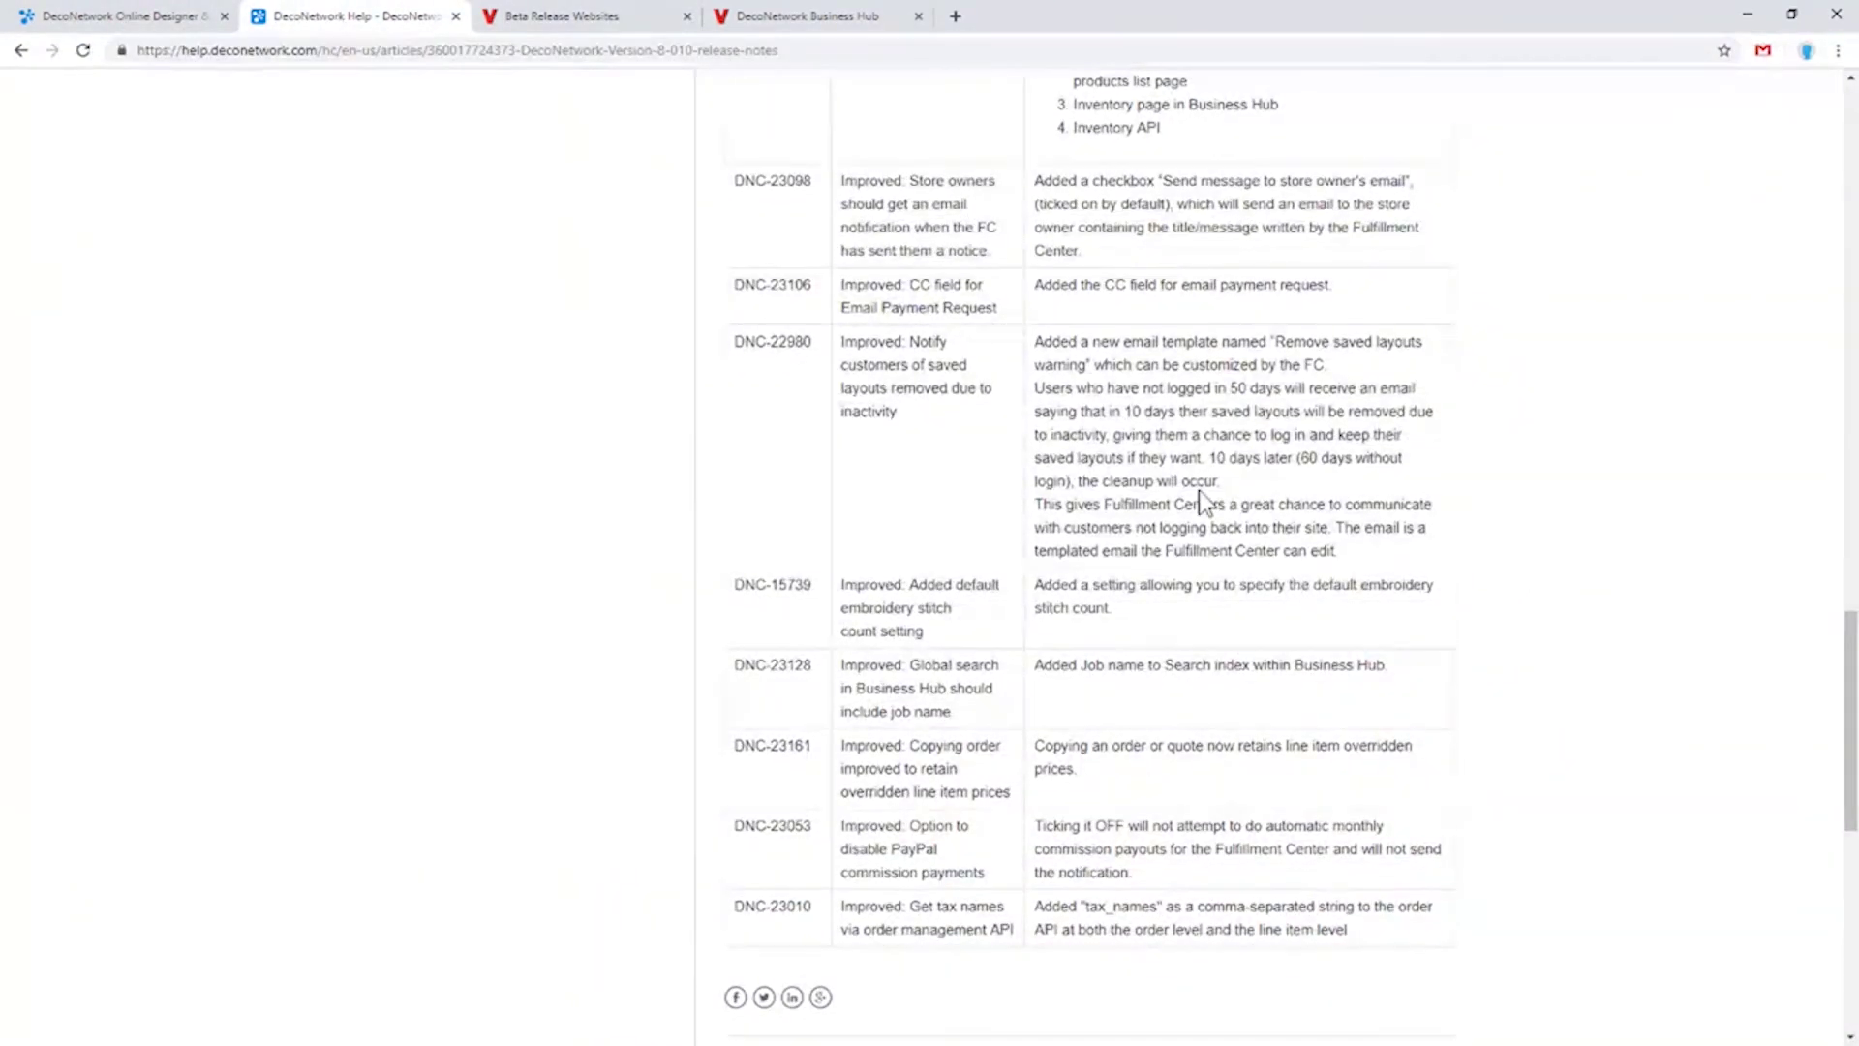
click(793, 4)
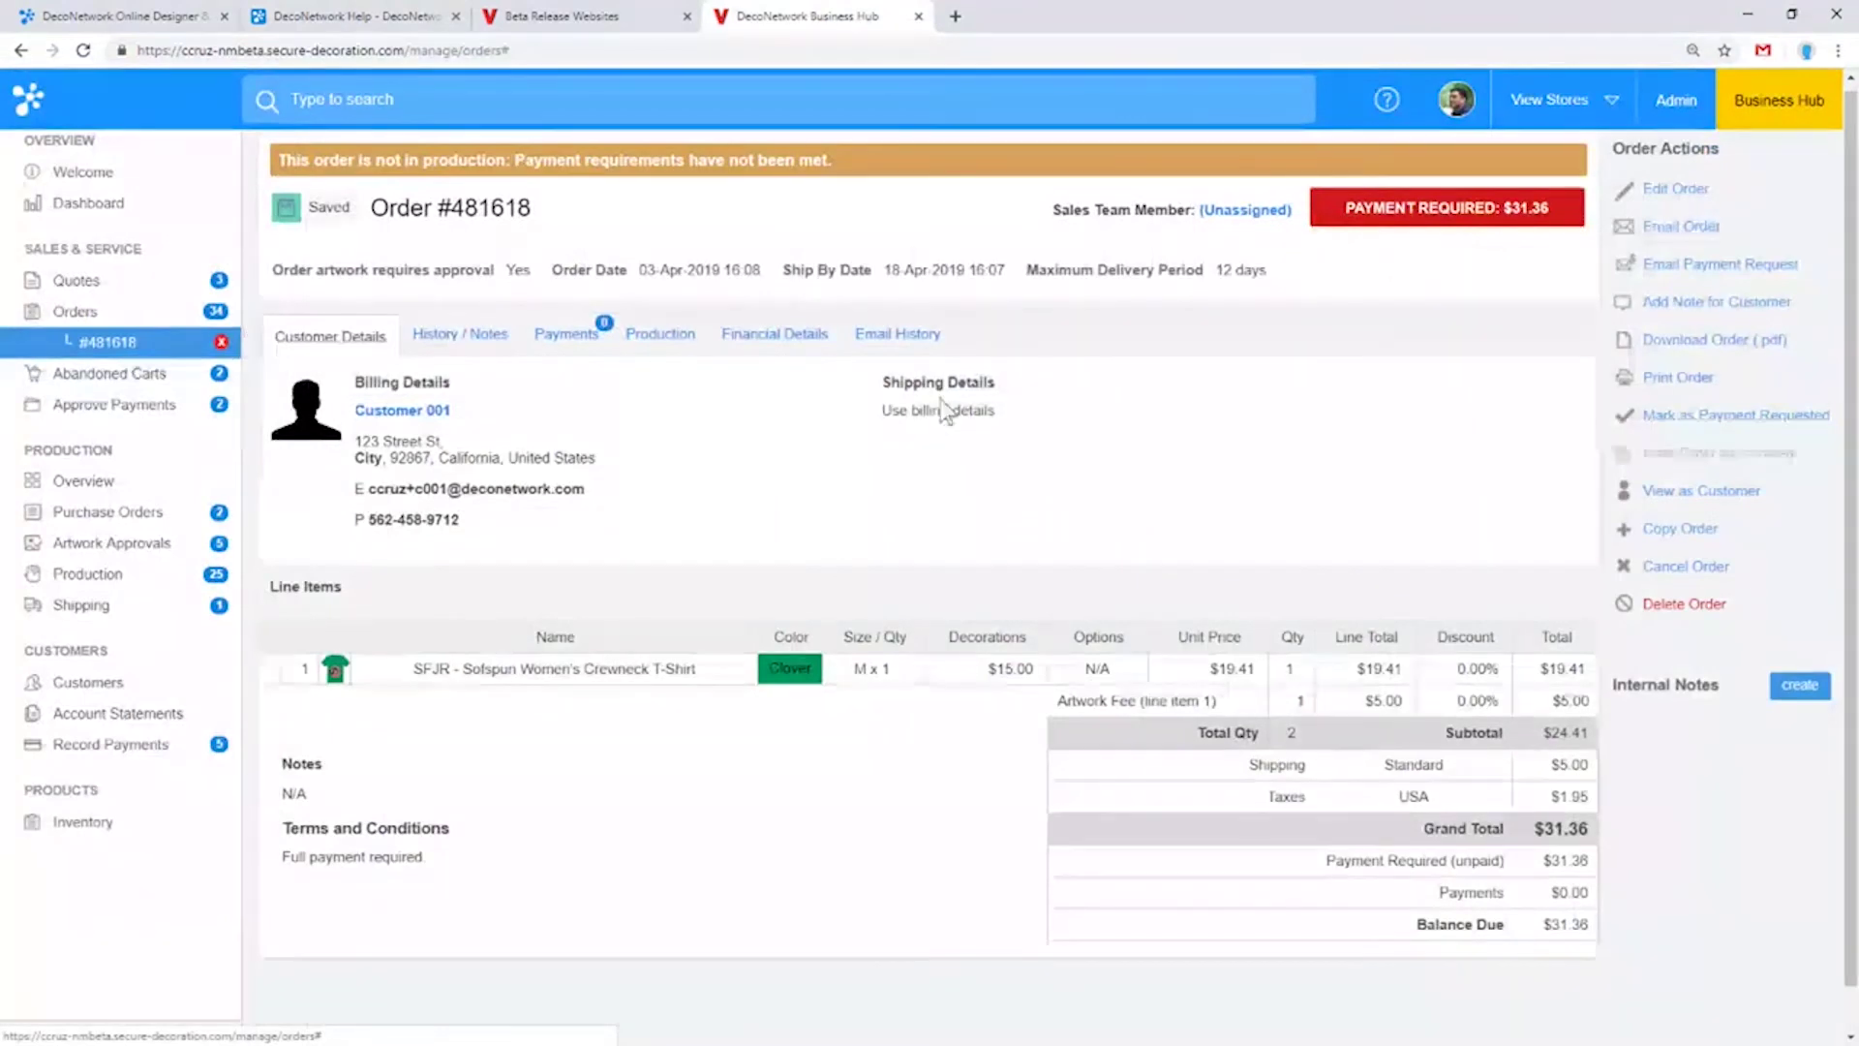
scroll(1045, 387, down, 1)
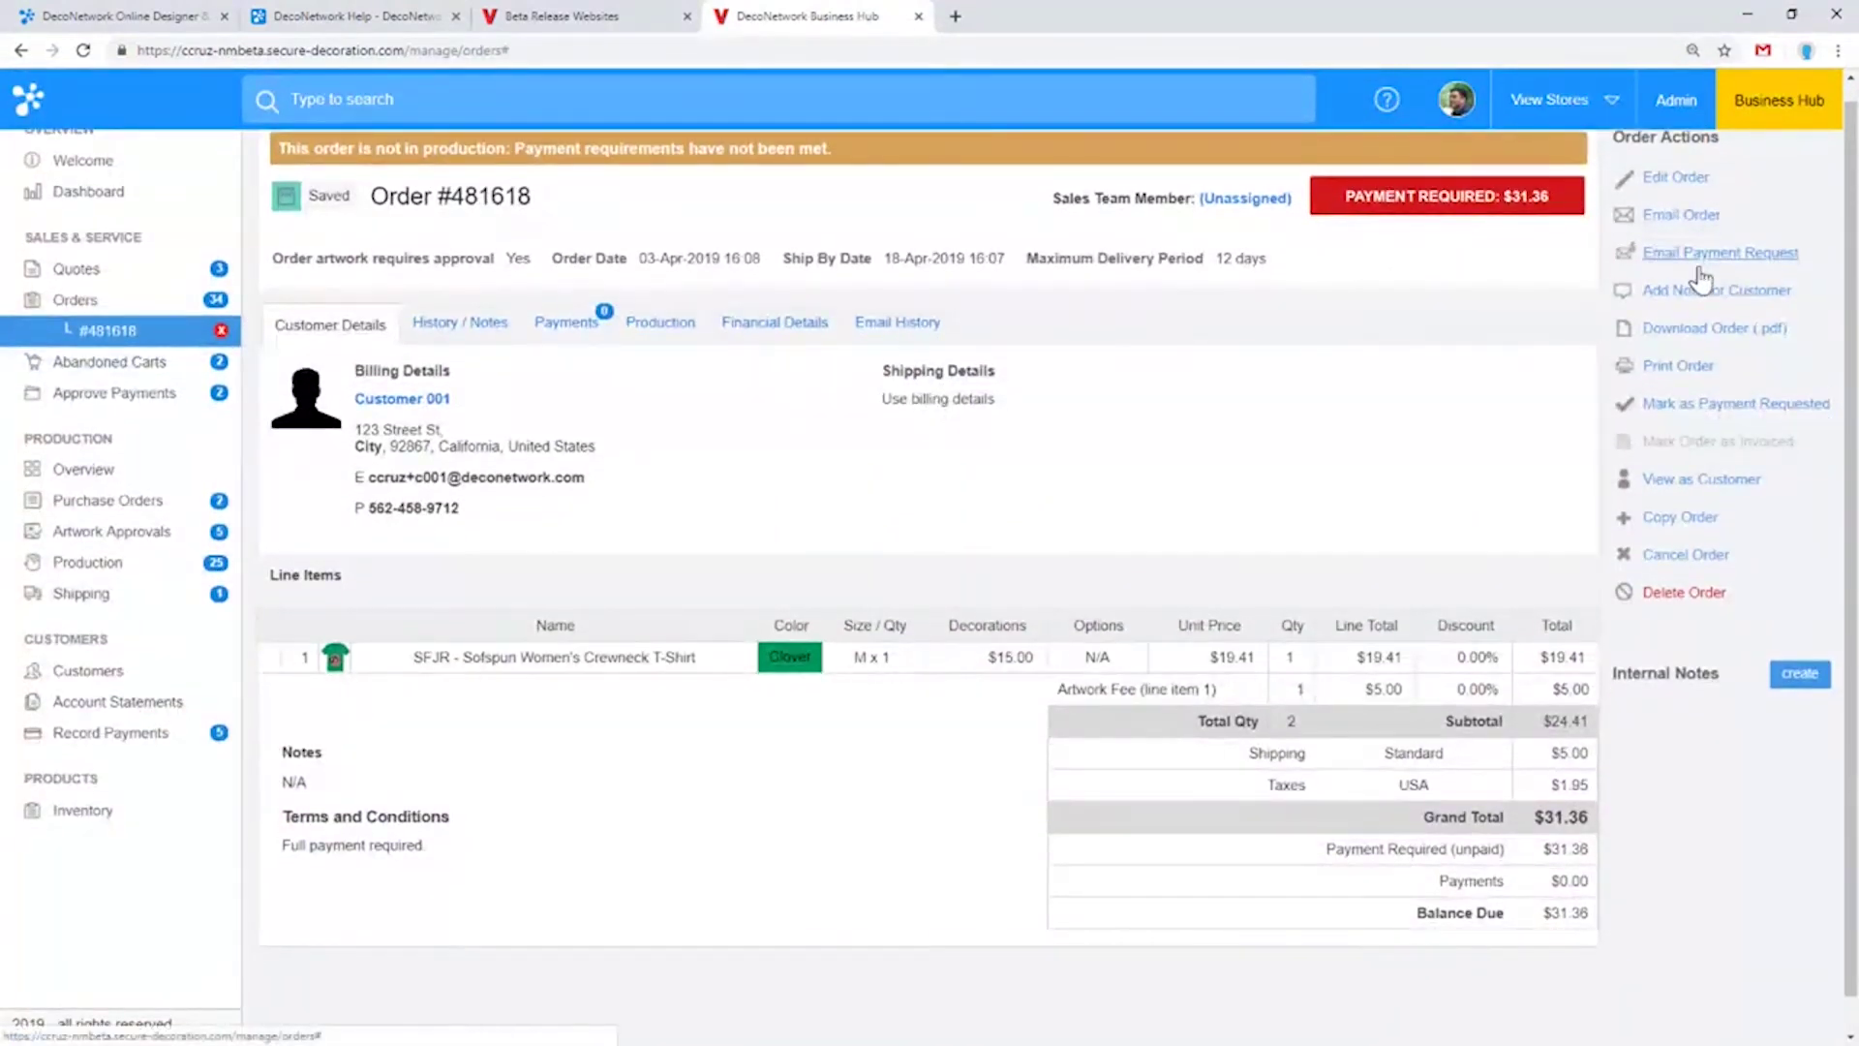
scroll(1660, 305, up, 1)
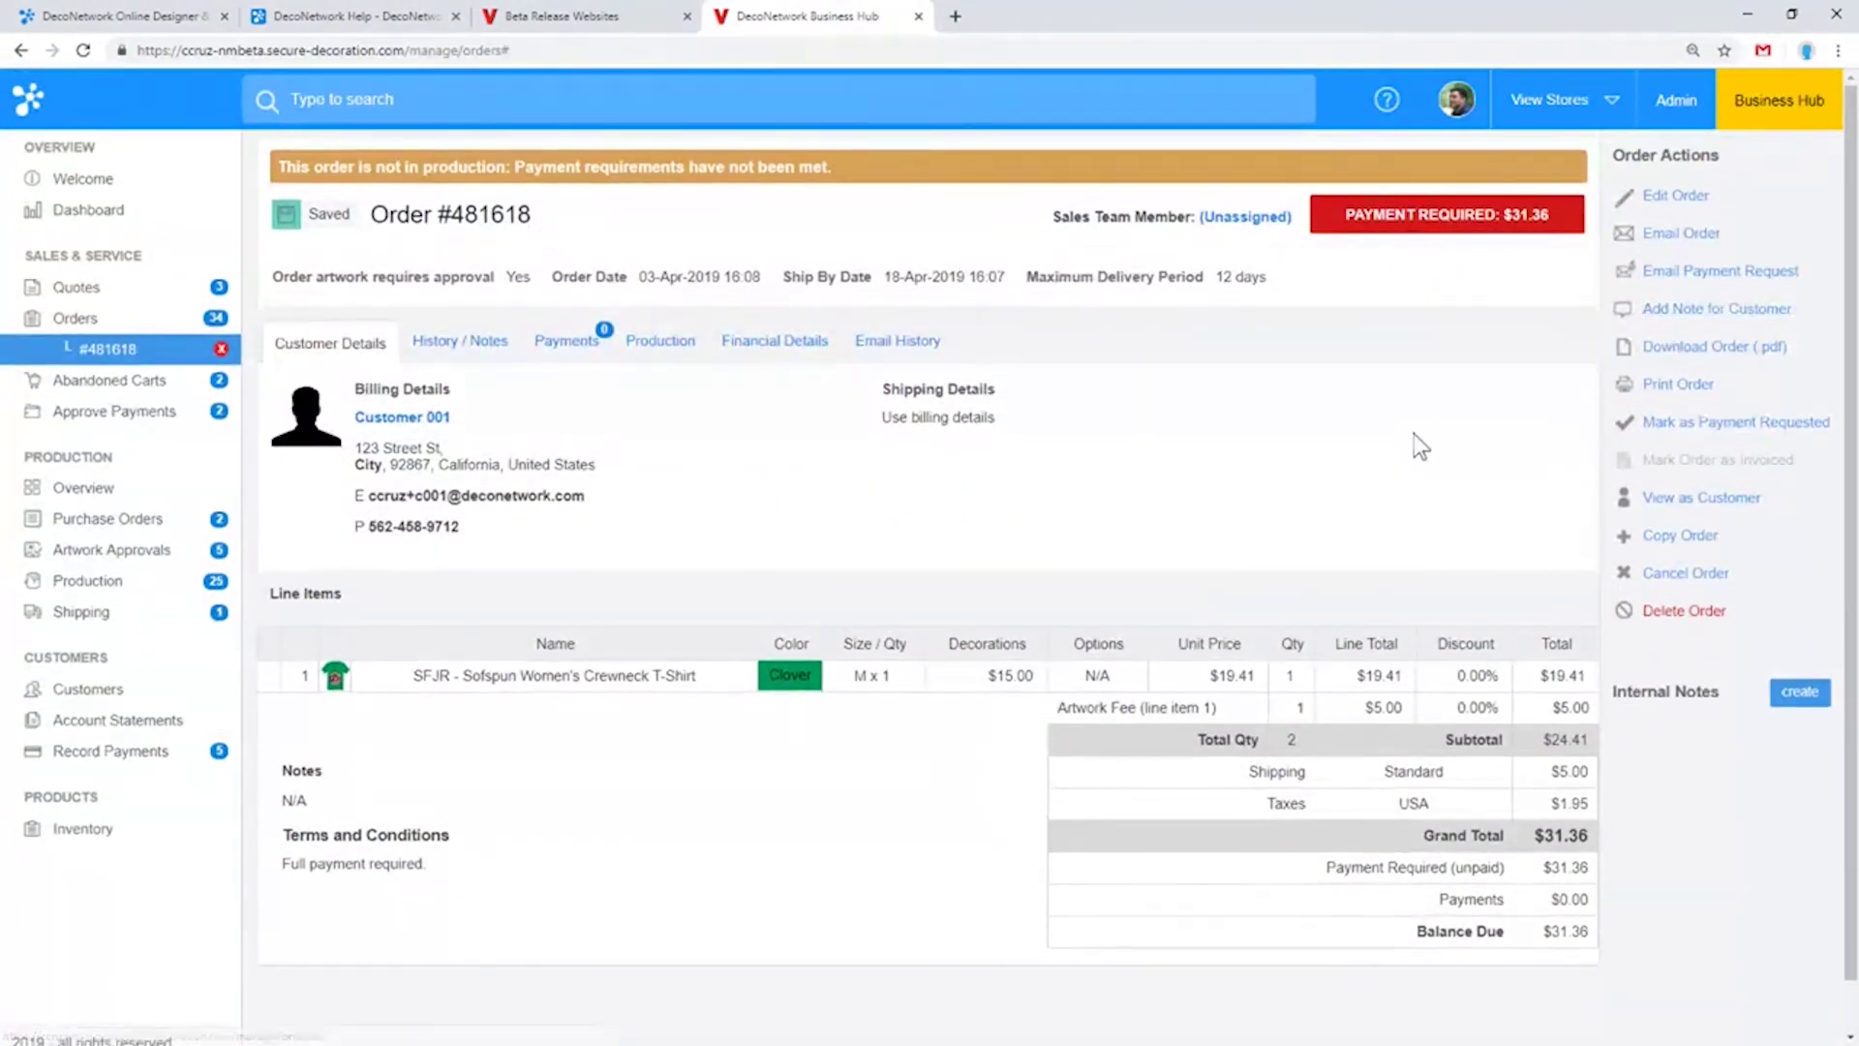
click(1667, 276)
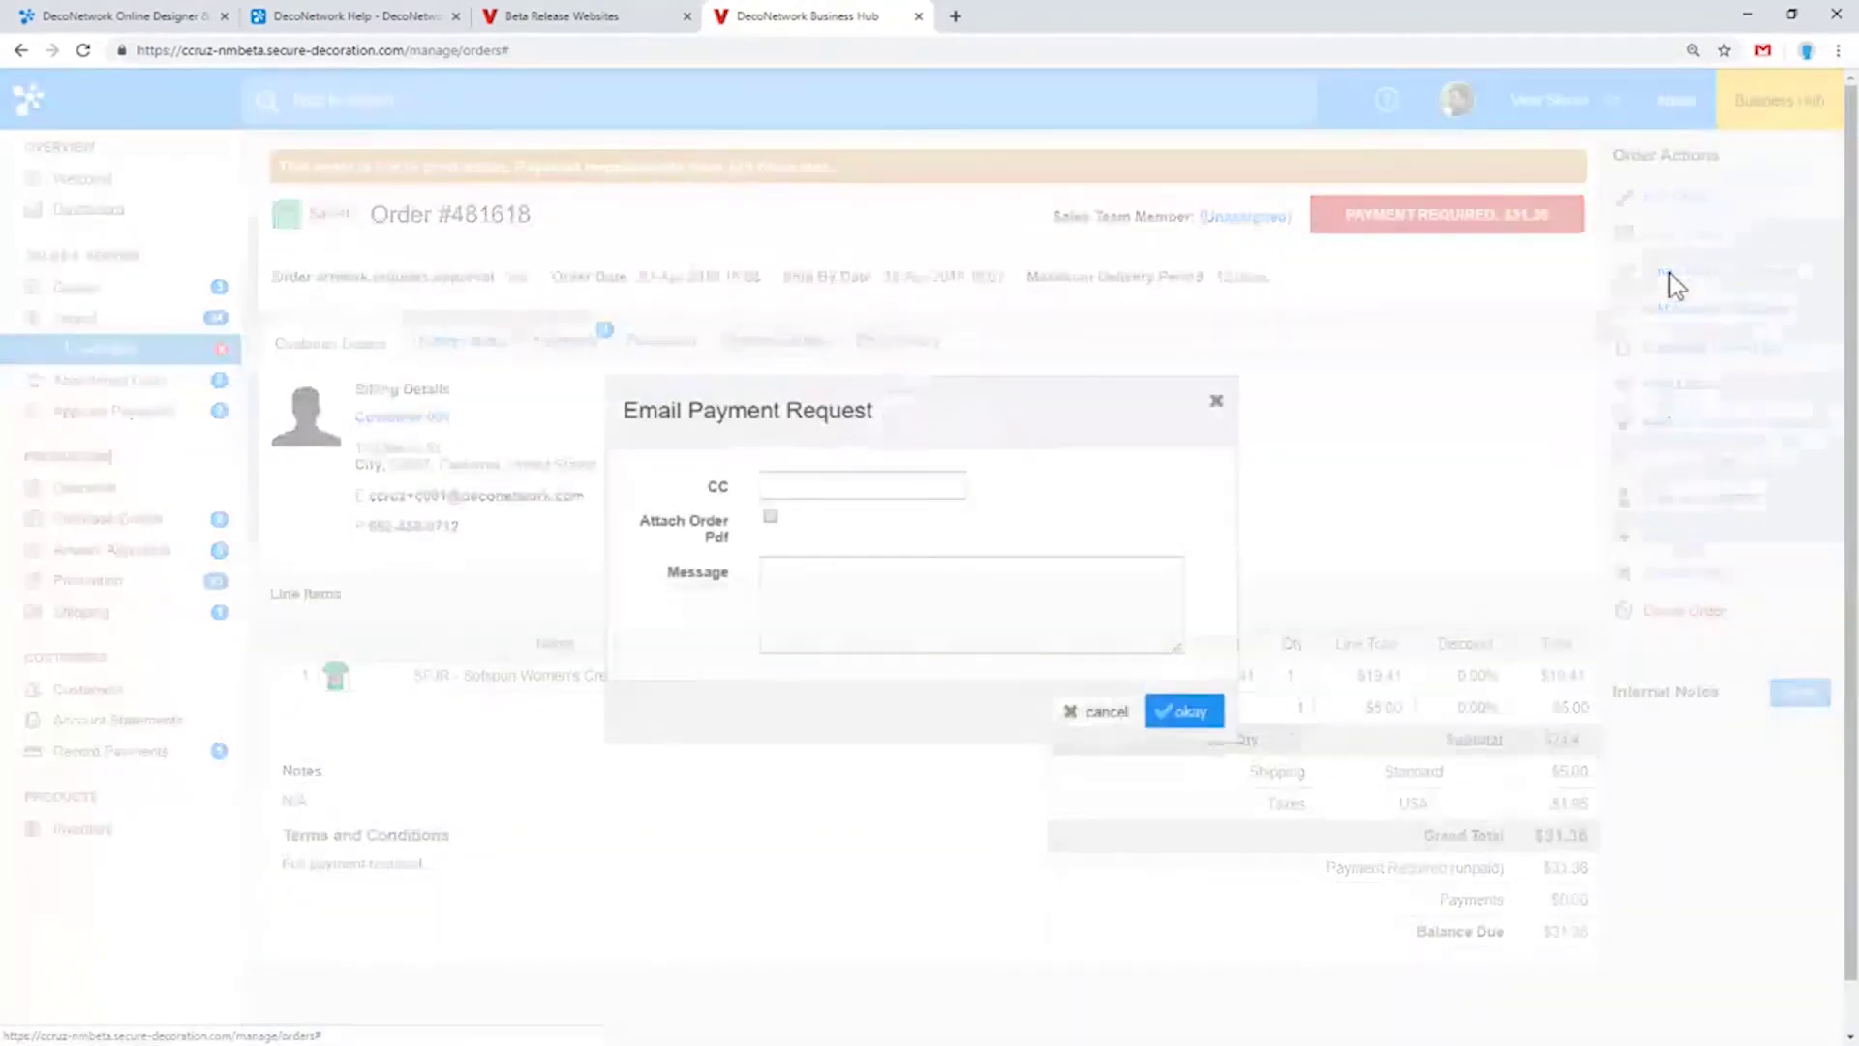
click(873, 484)
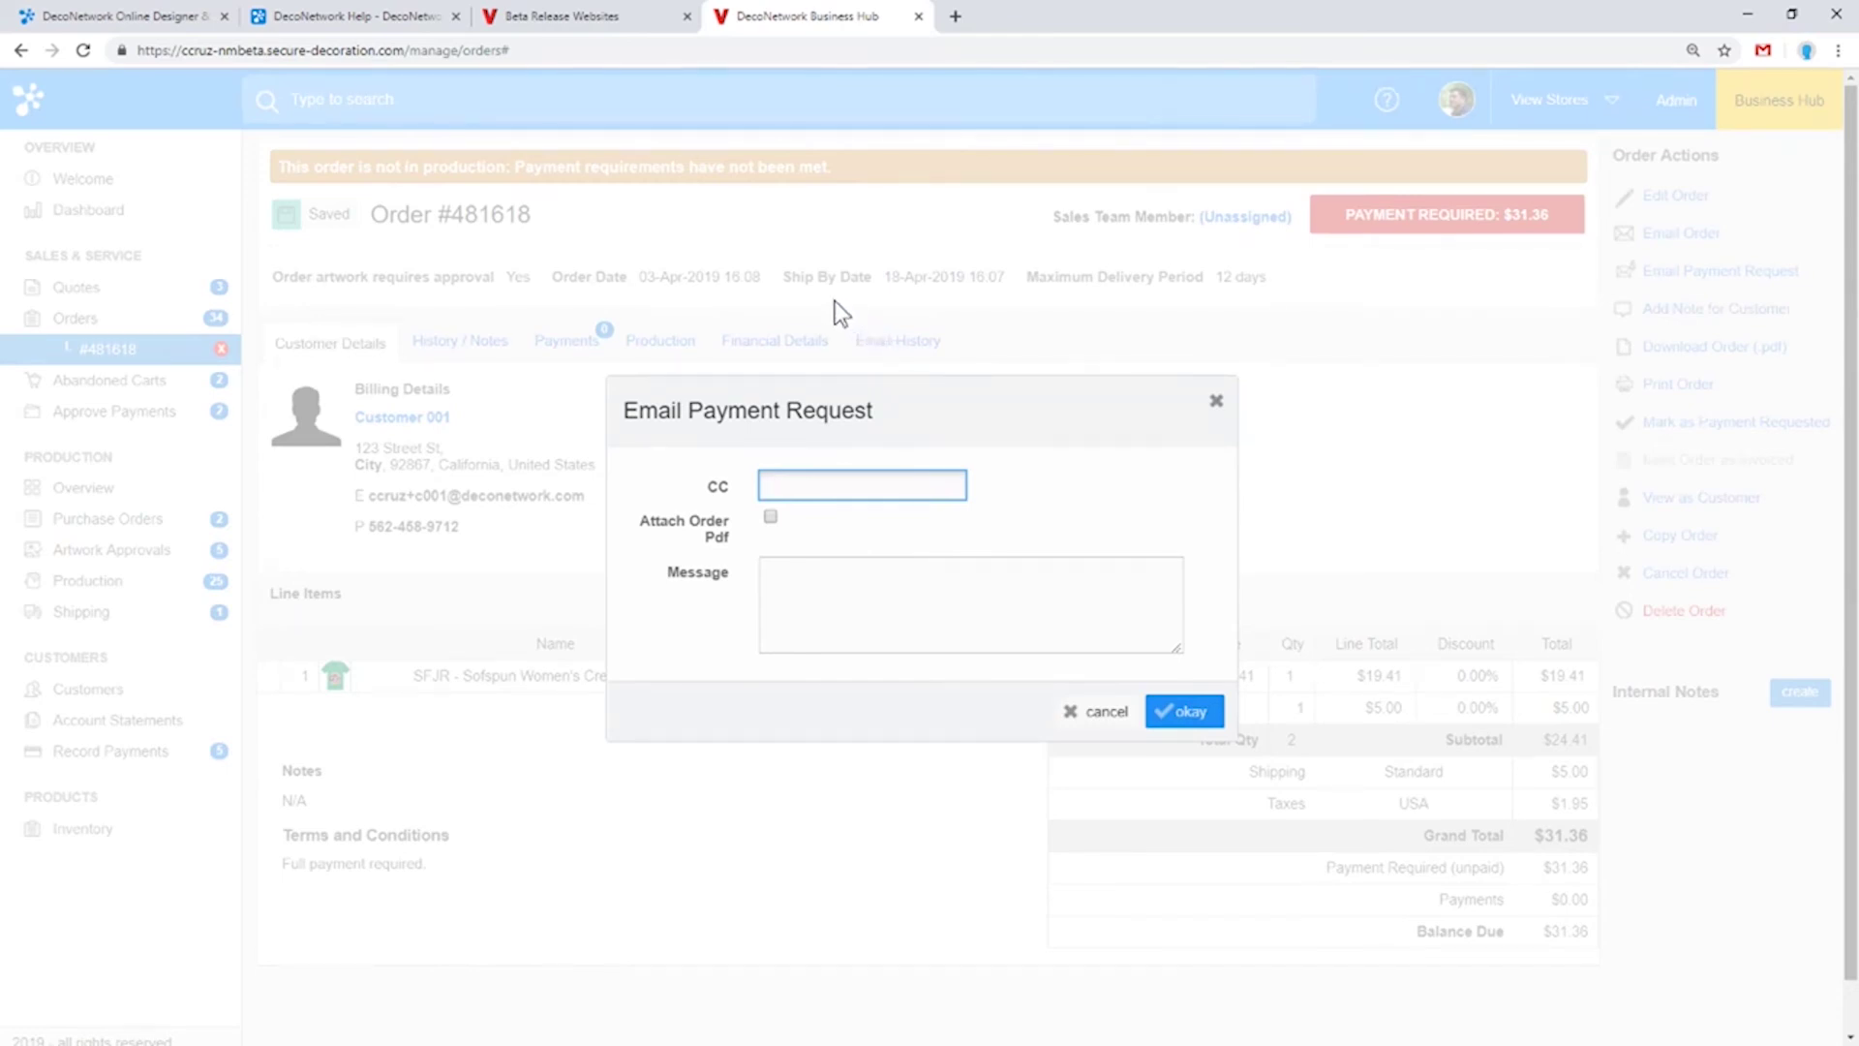
Read the release note on removed saved layouts, cancel the order's email payment request, and return to the notes
click(317, 13)
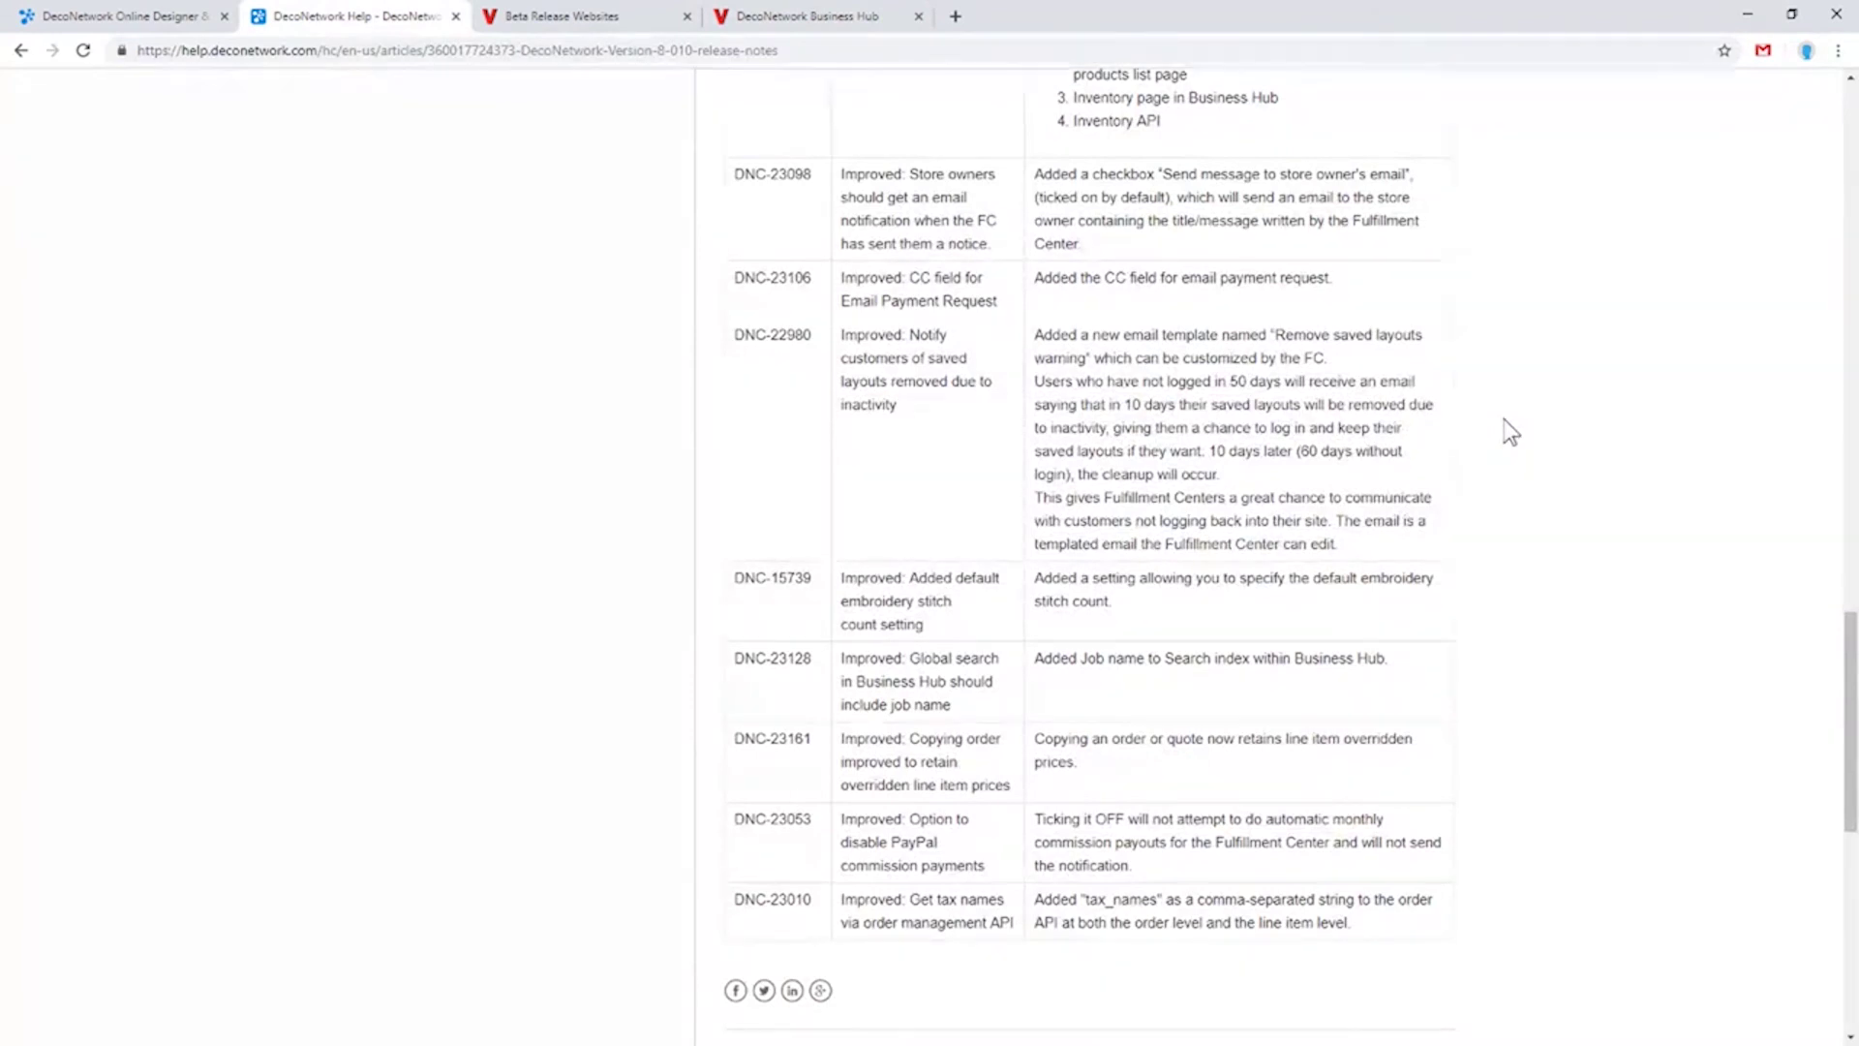
scroll(1504, 416, down, 1)
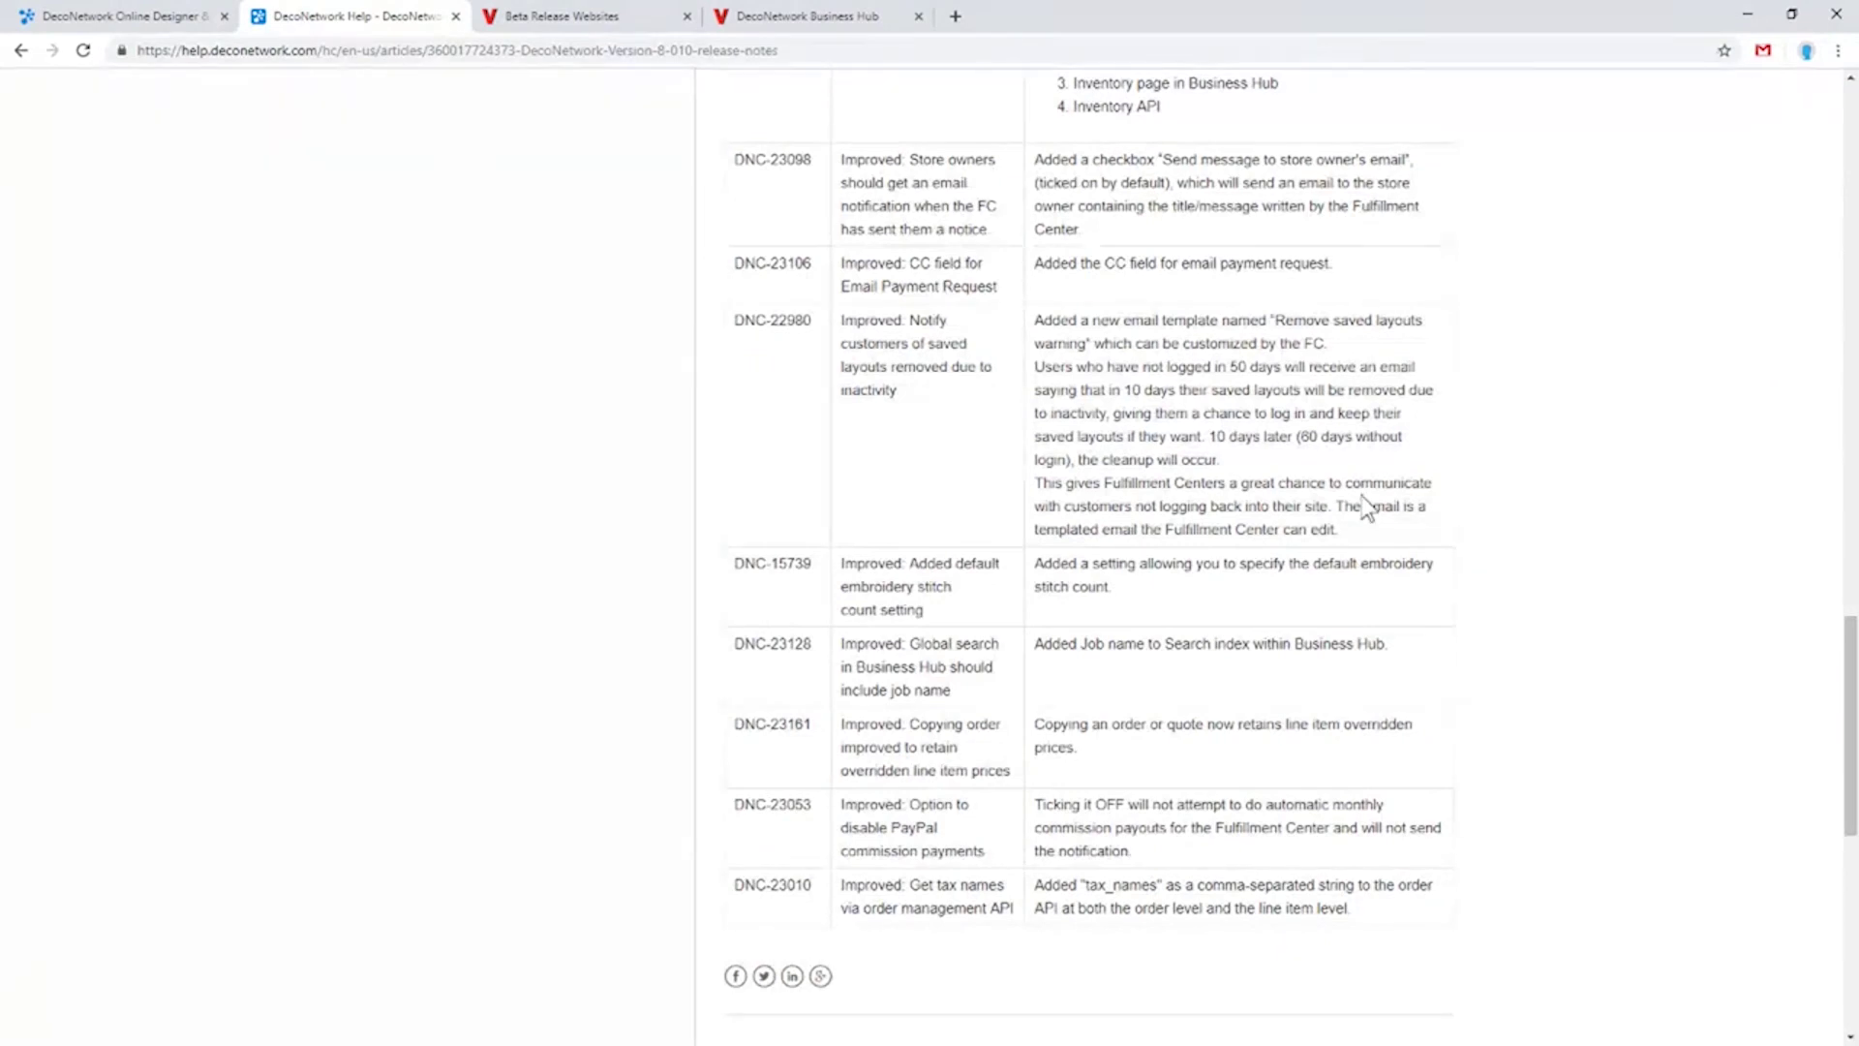
click(854, 14)
click(1099, 712)
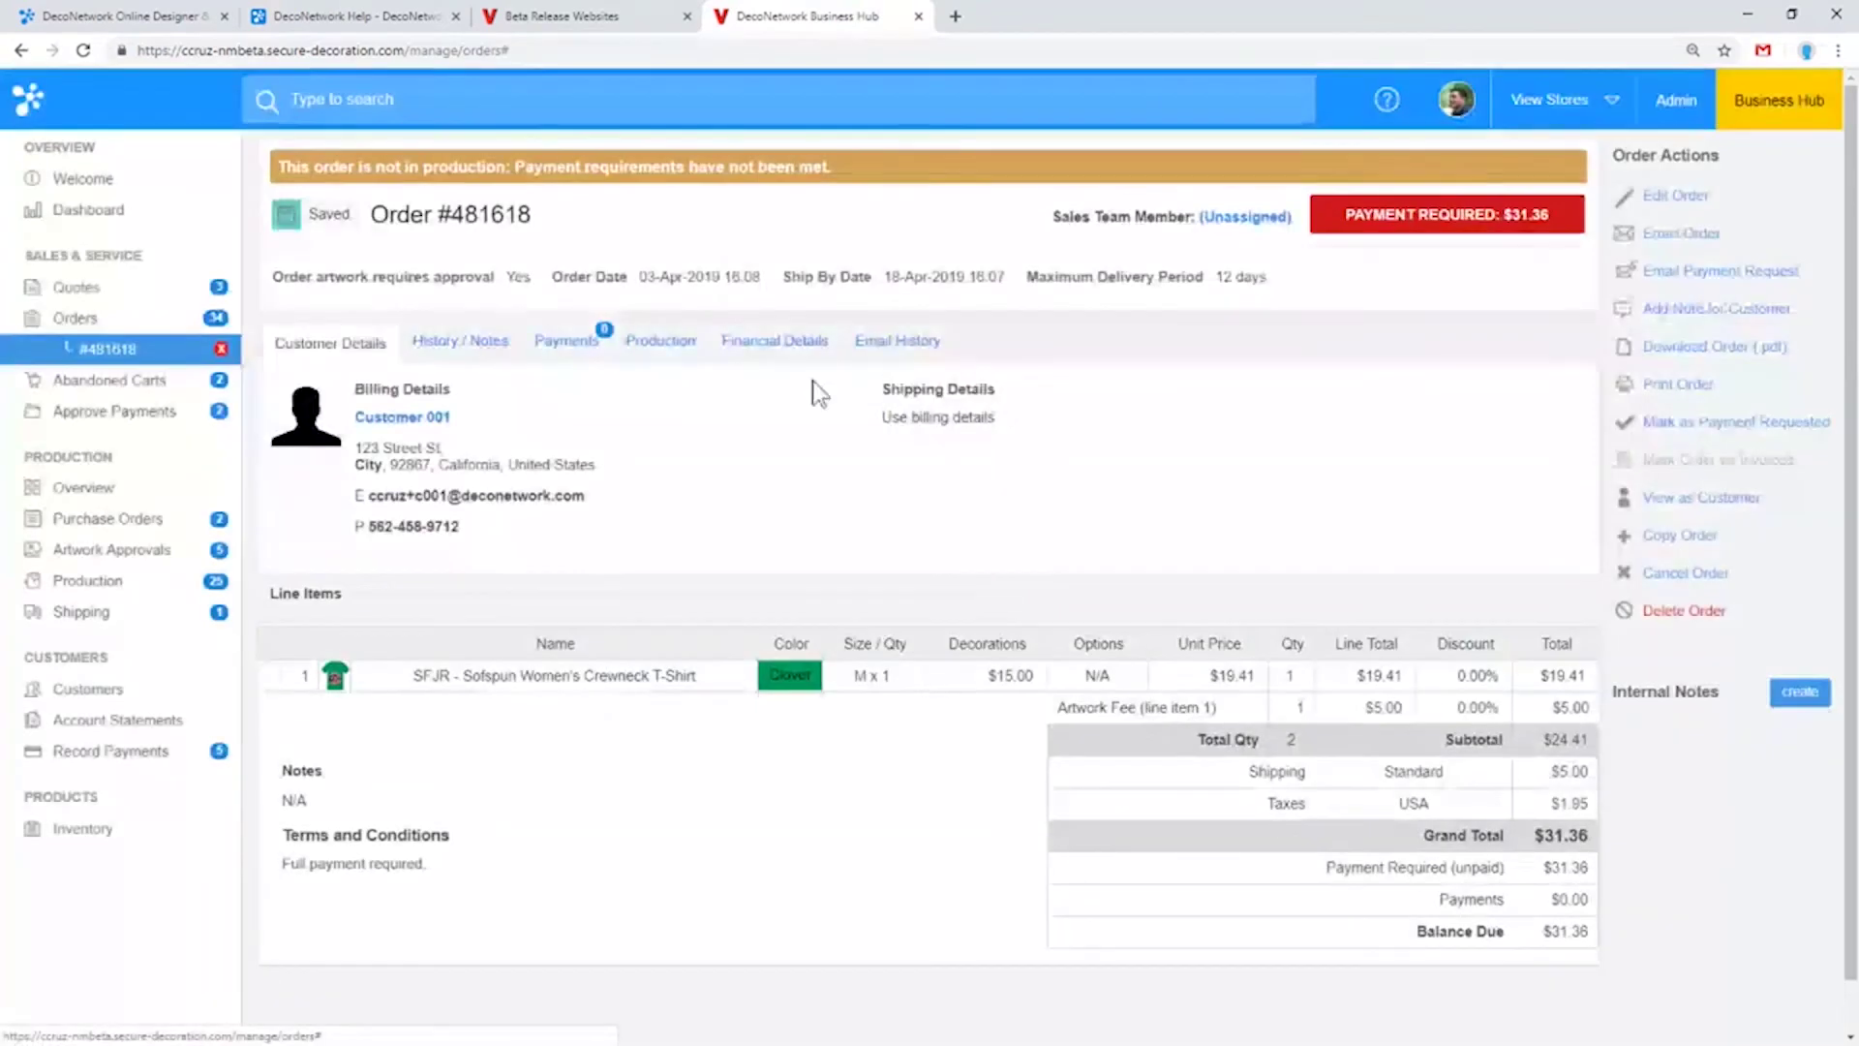
click(418, 17)
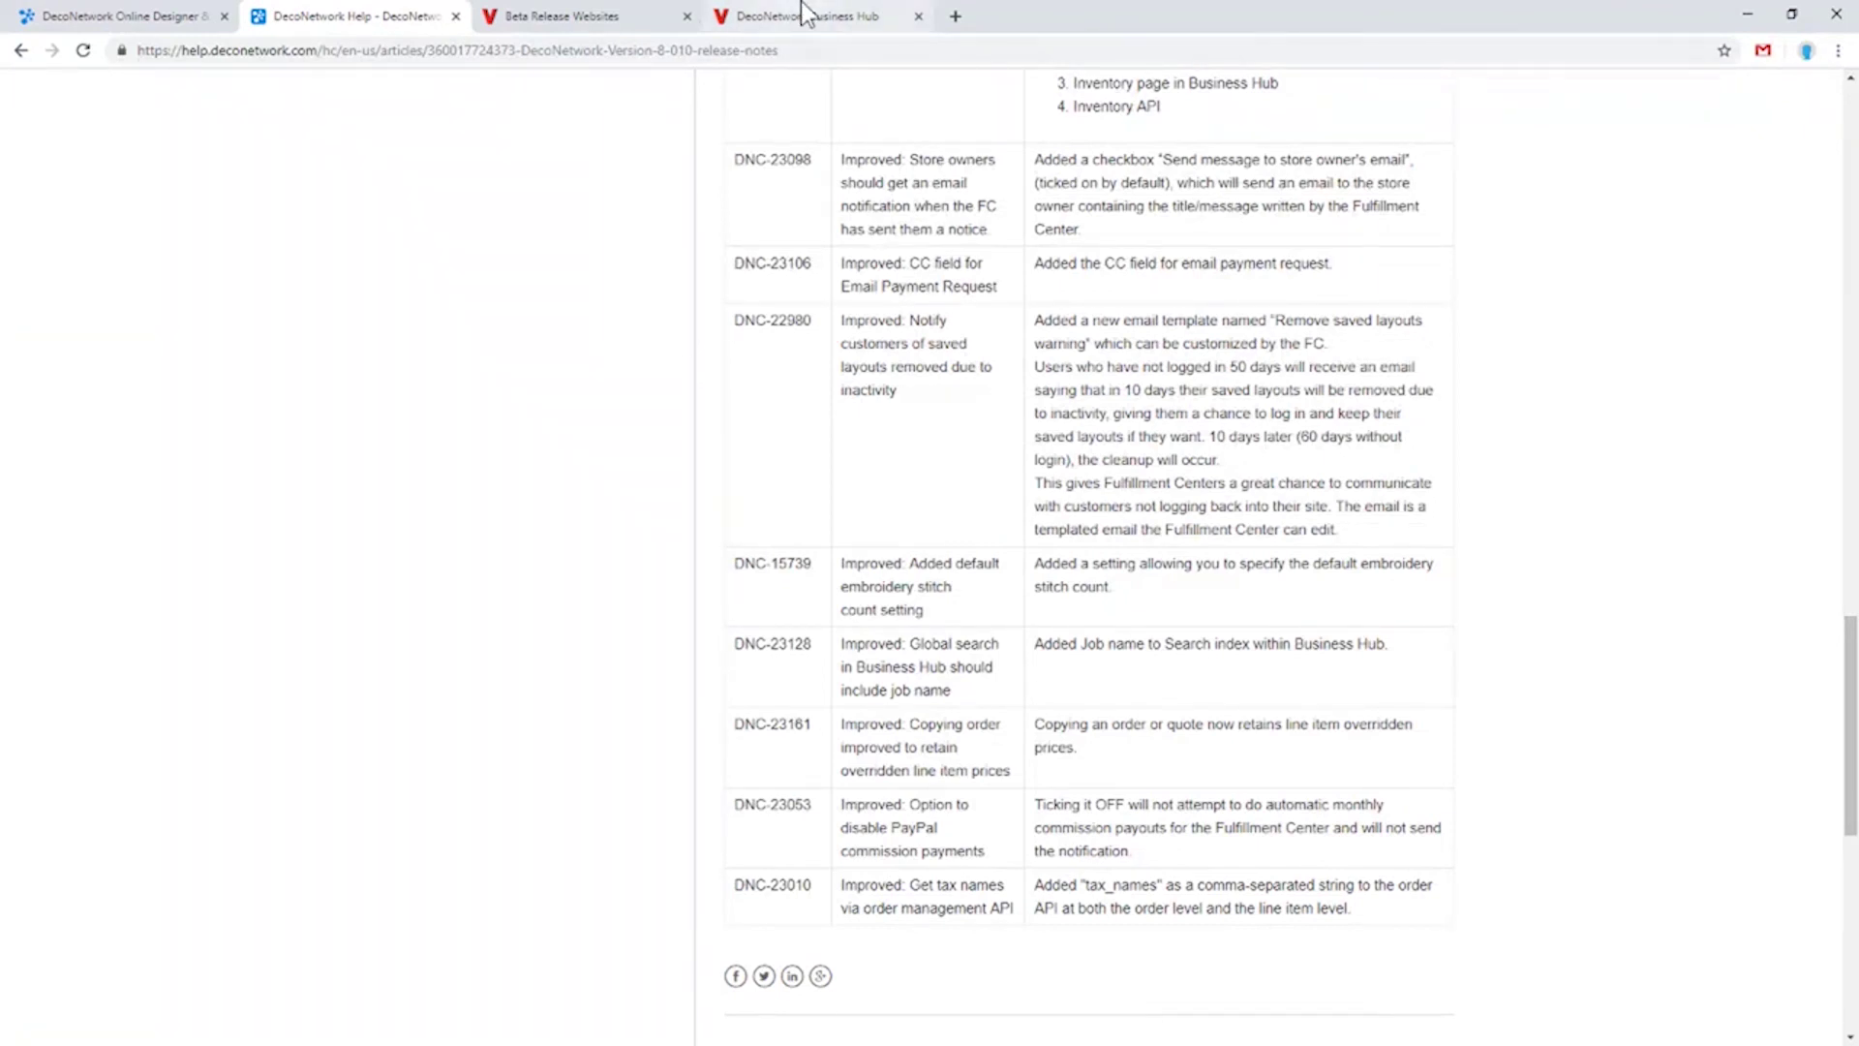
Discard the unsent new message in Admin and open the PayPal Mass Payments page of the commission settings
click(583, 16)
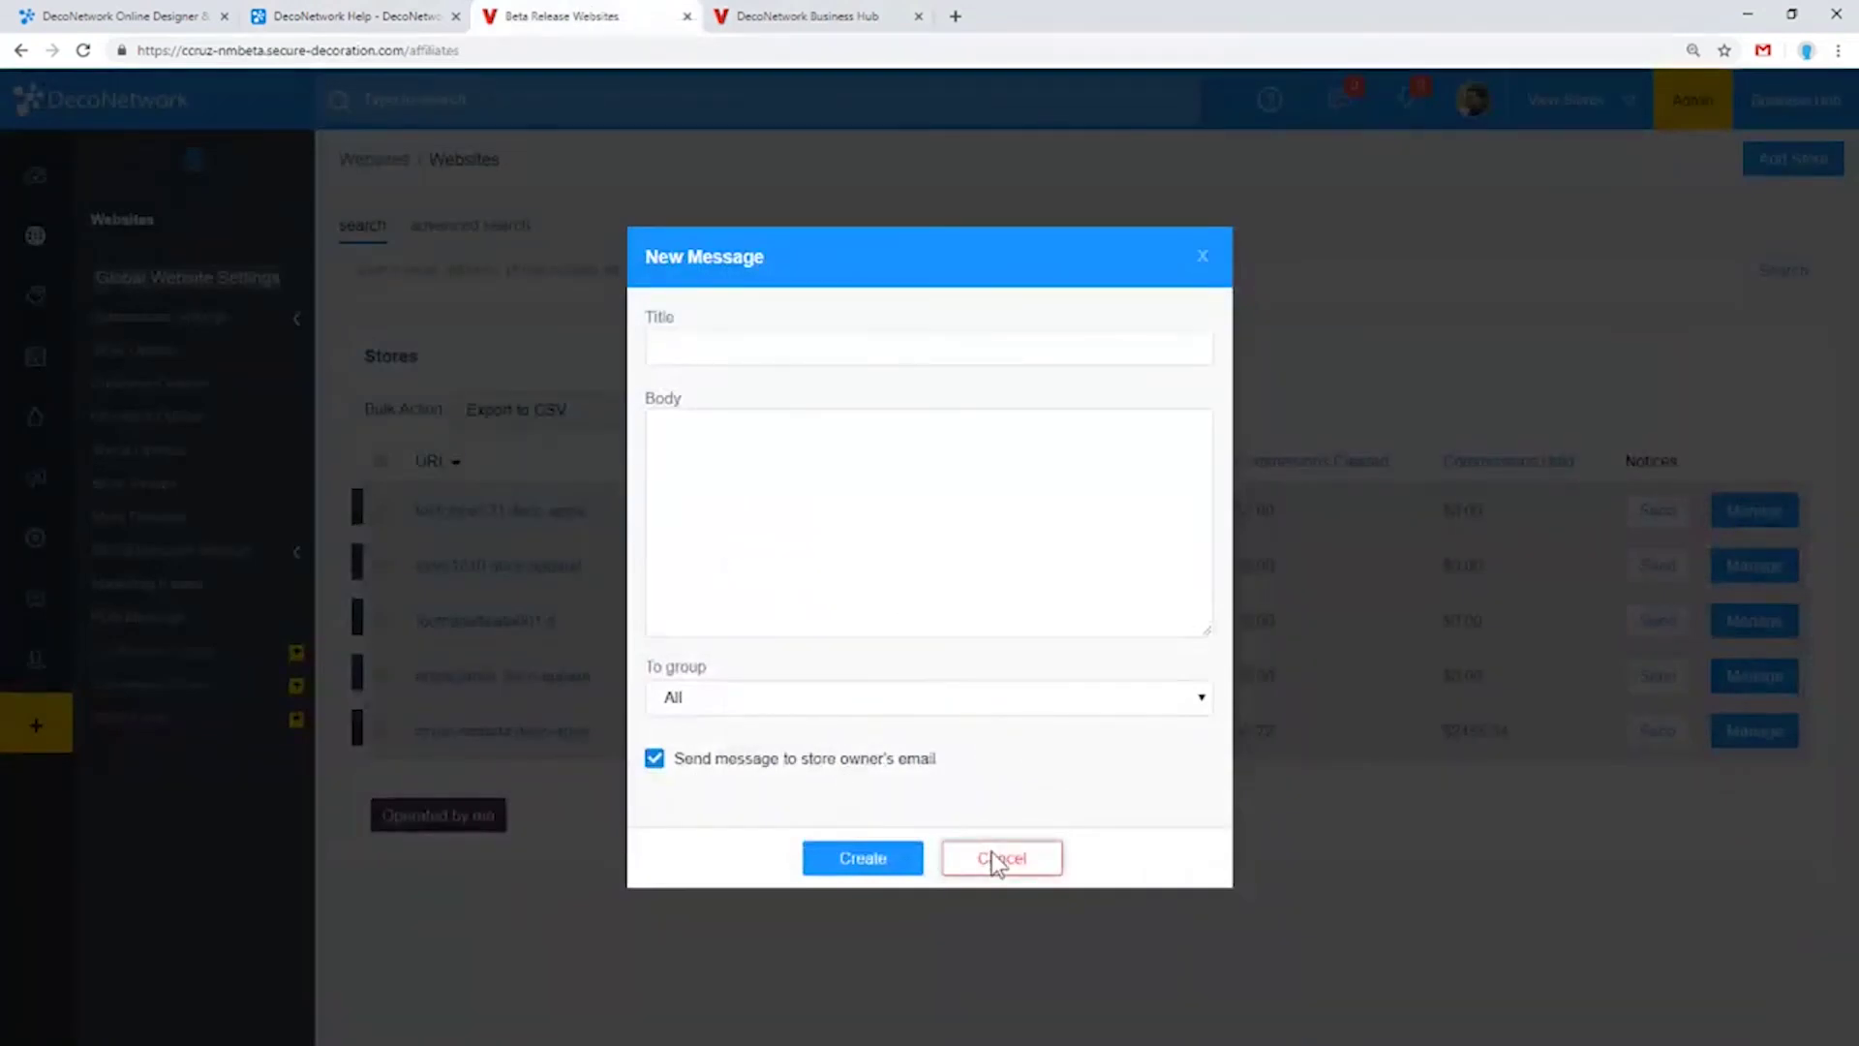
click(997, 858)
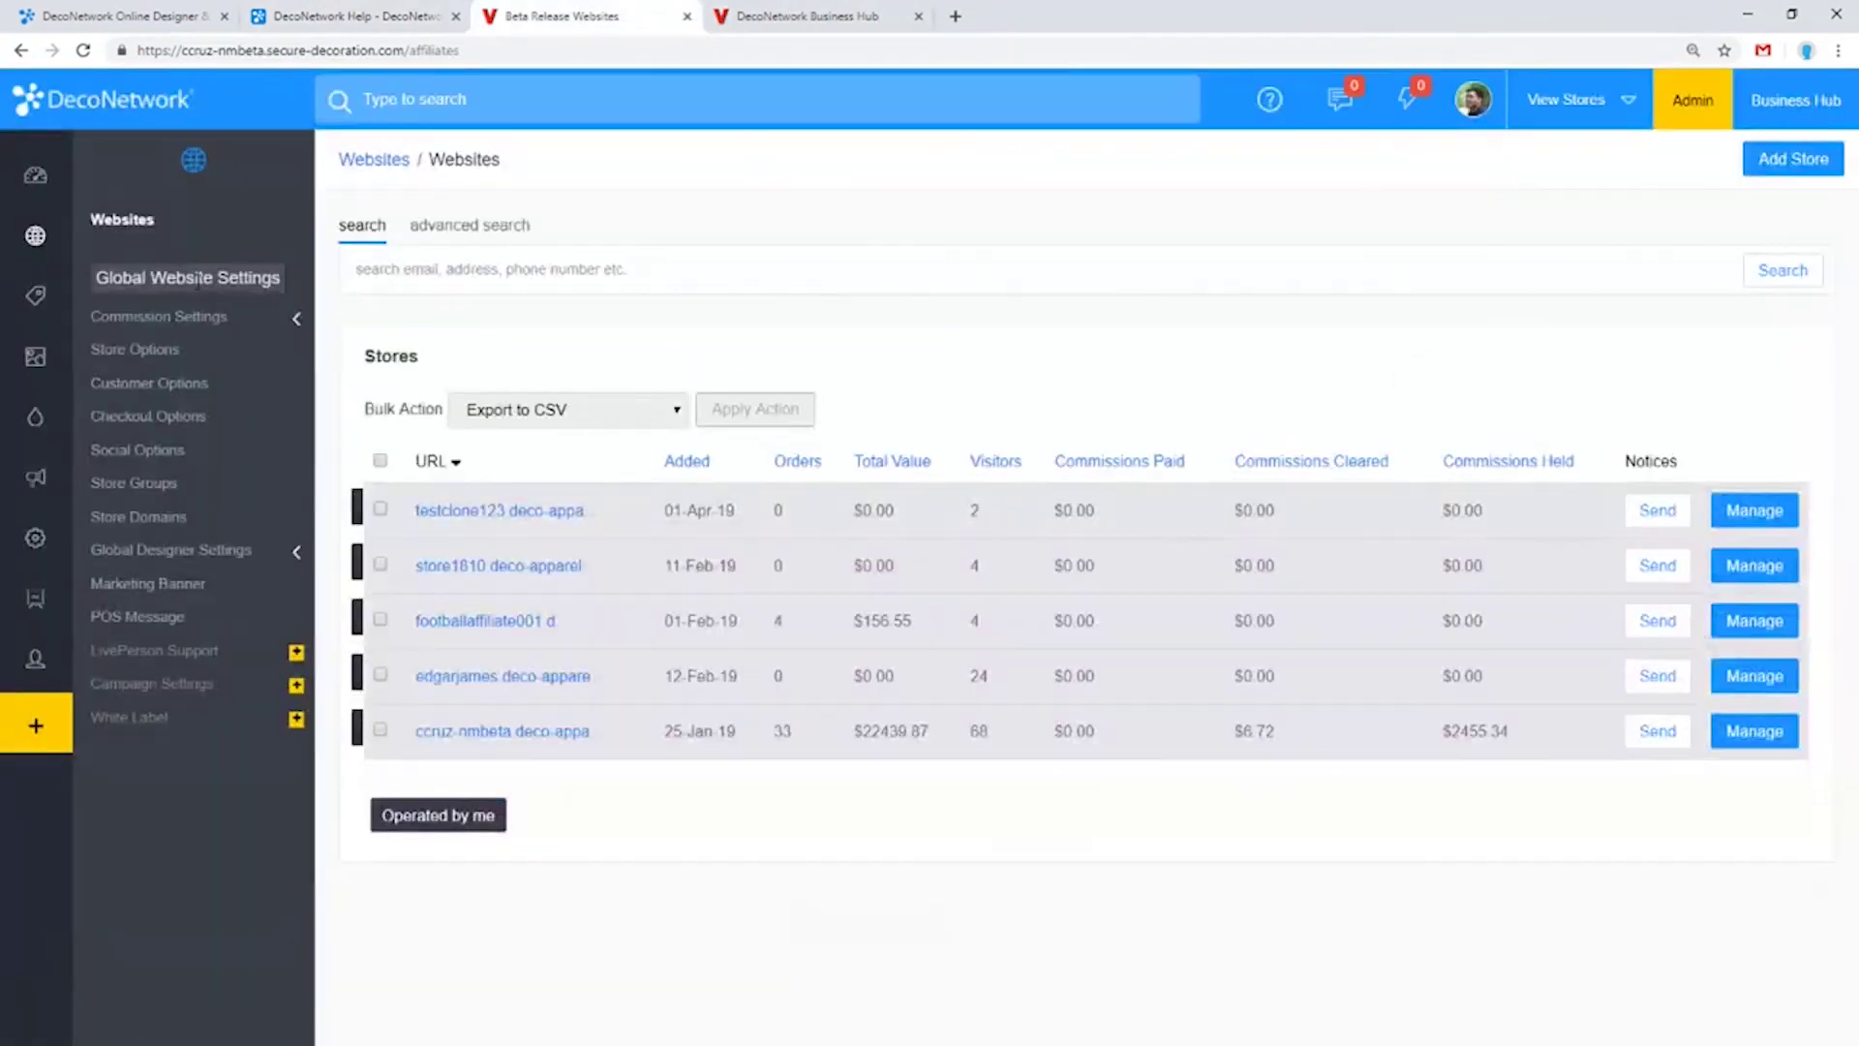
click(117, 315)
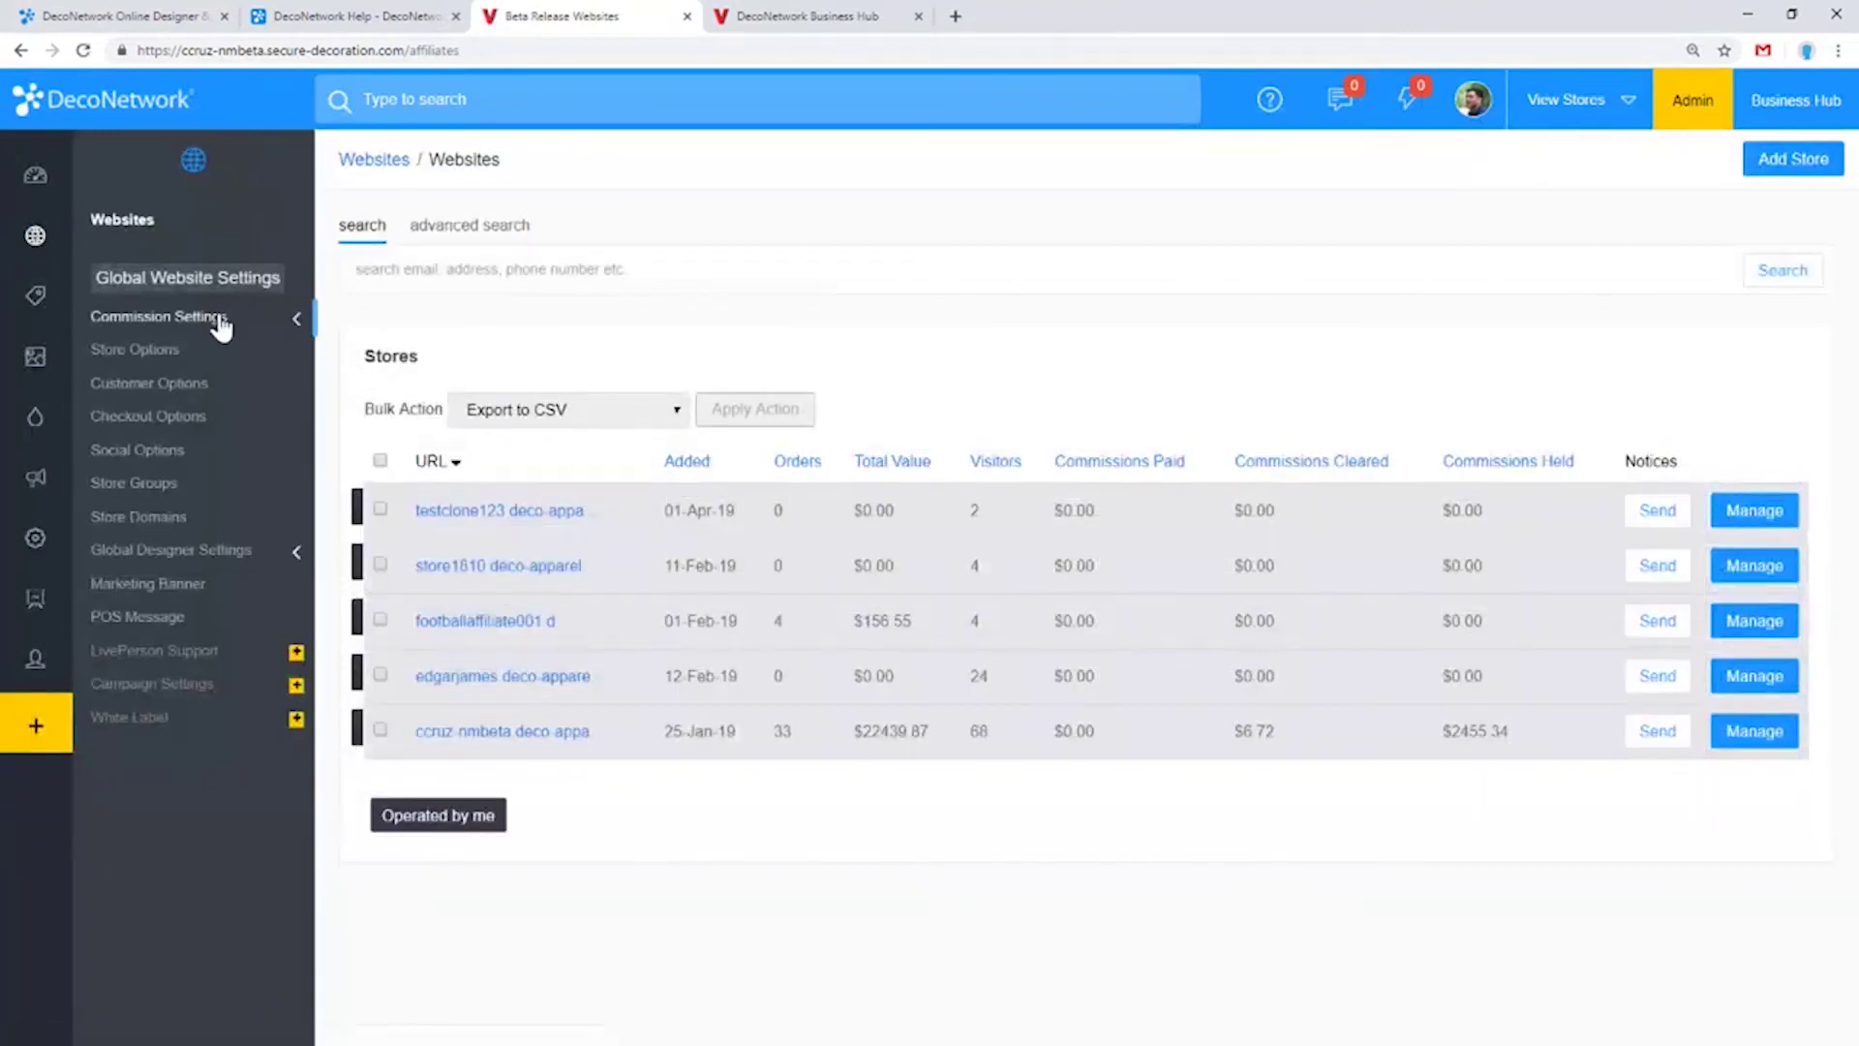
click(209, 316)
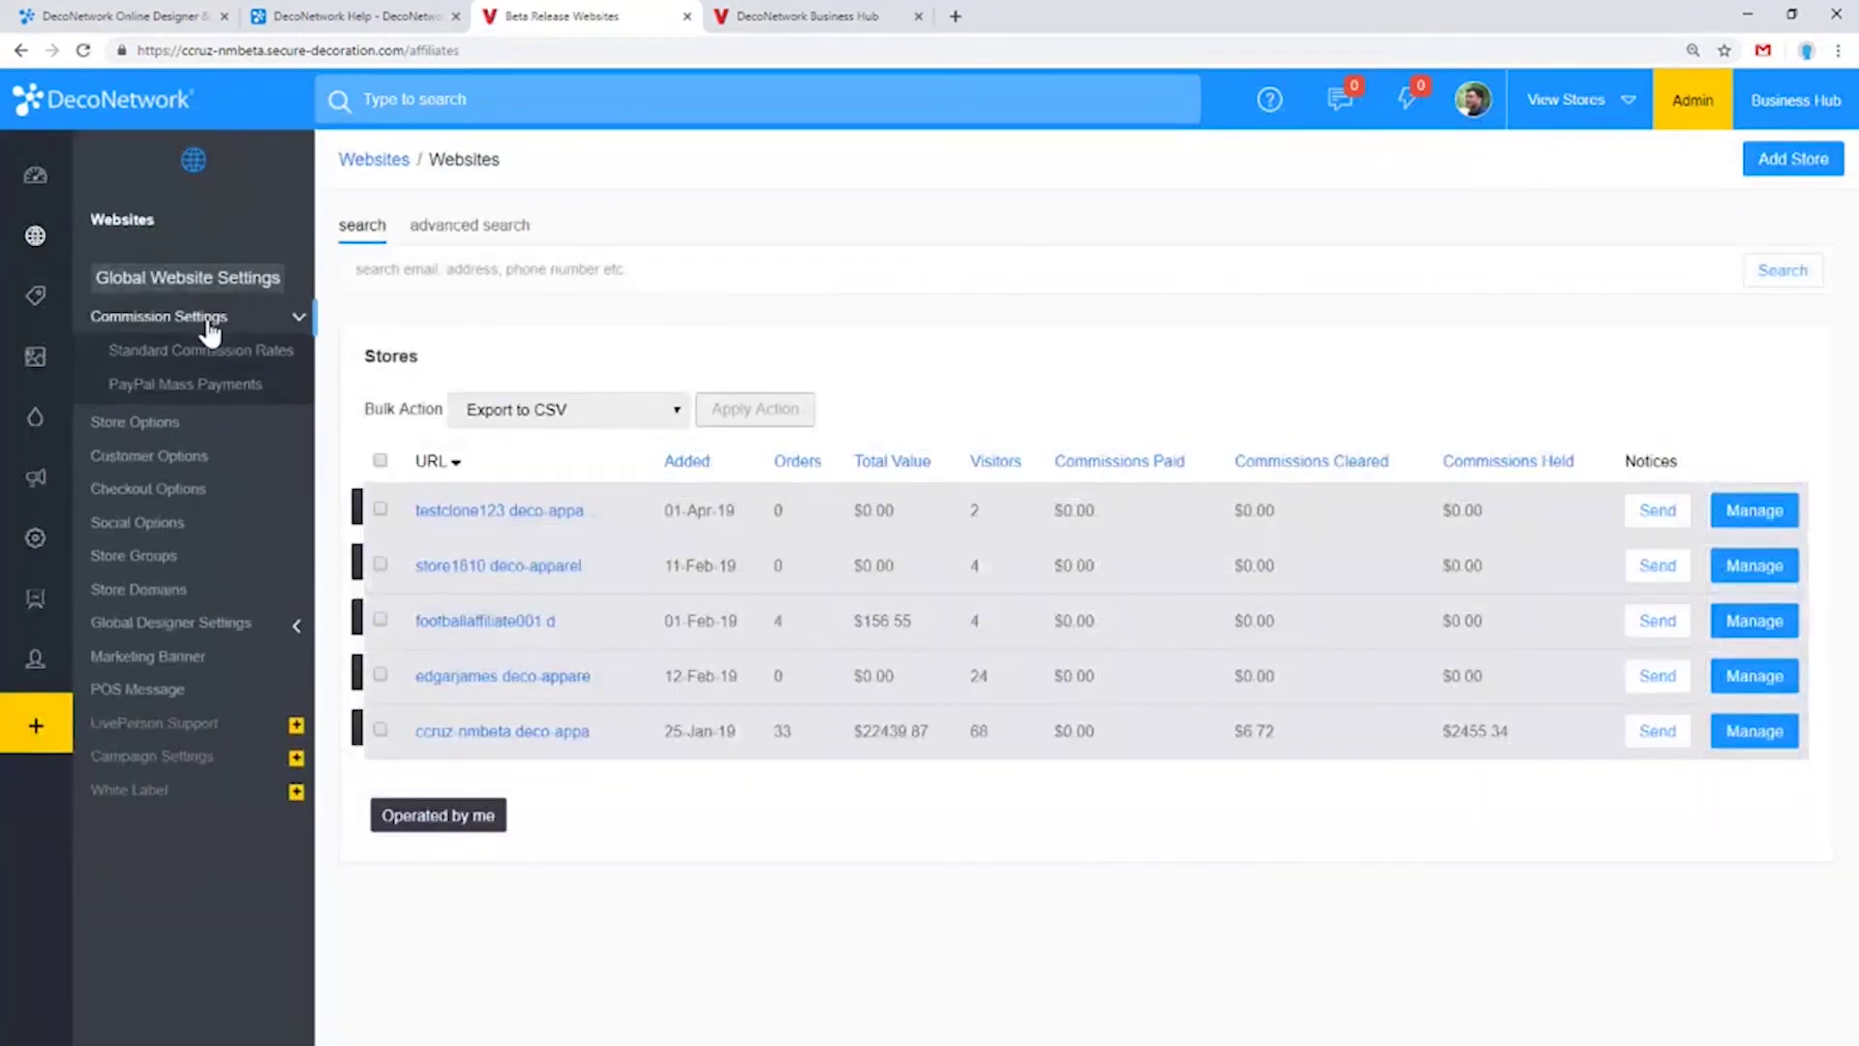
click(213, 385)
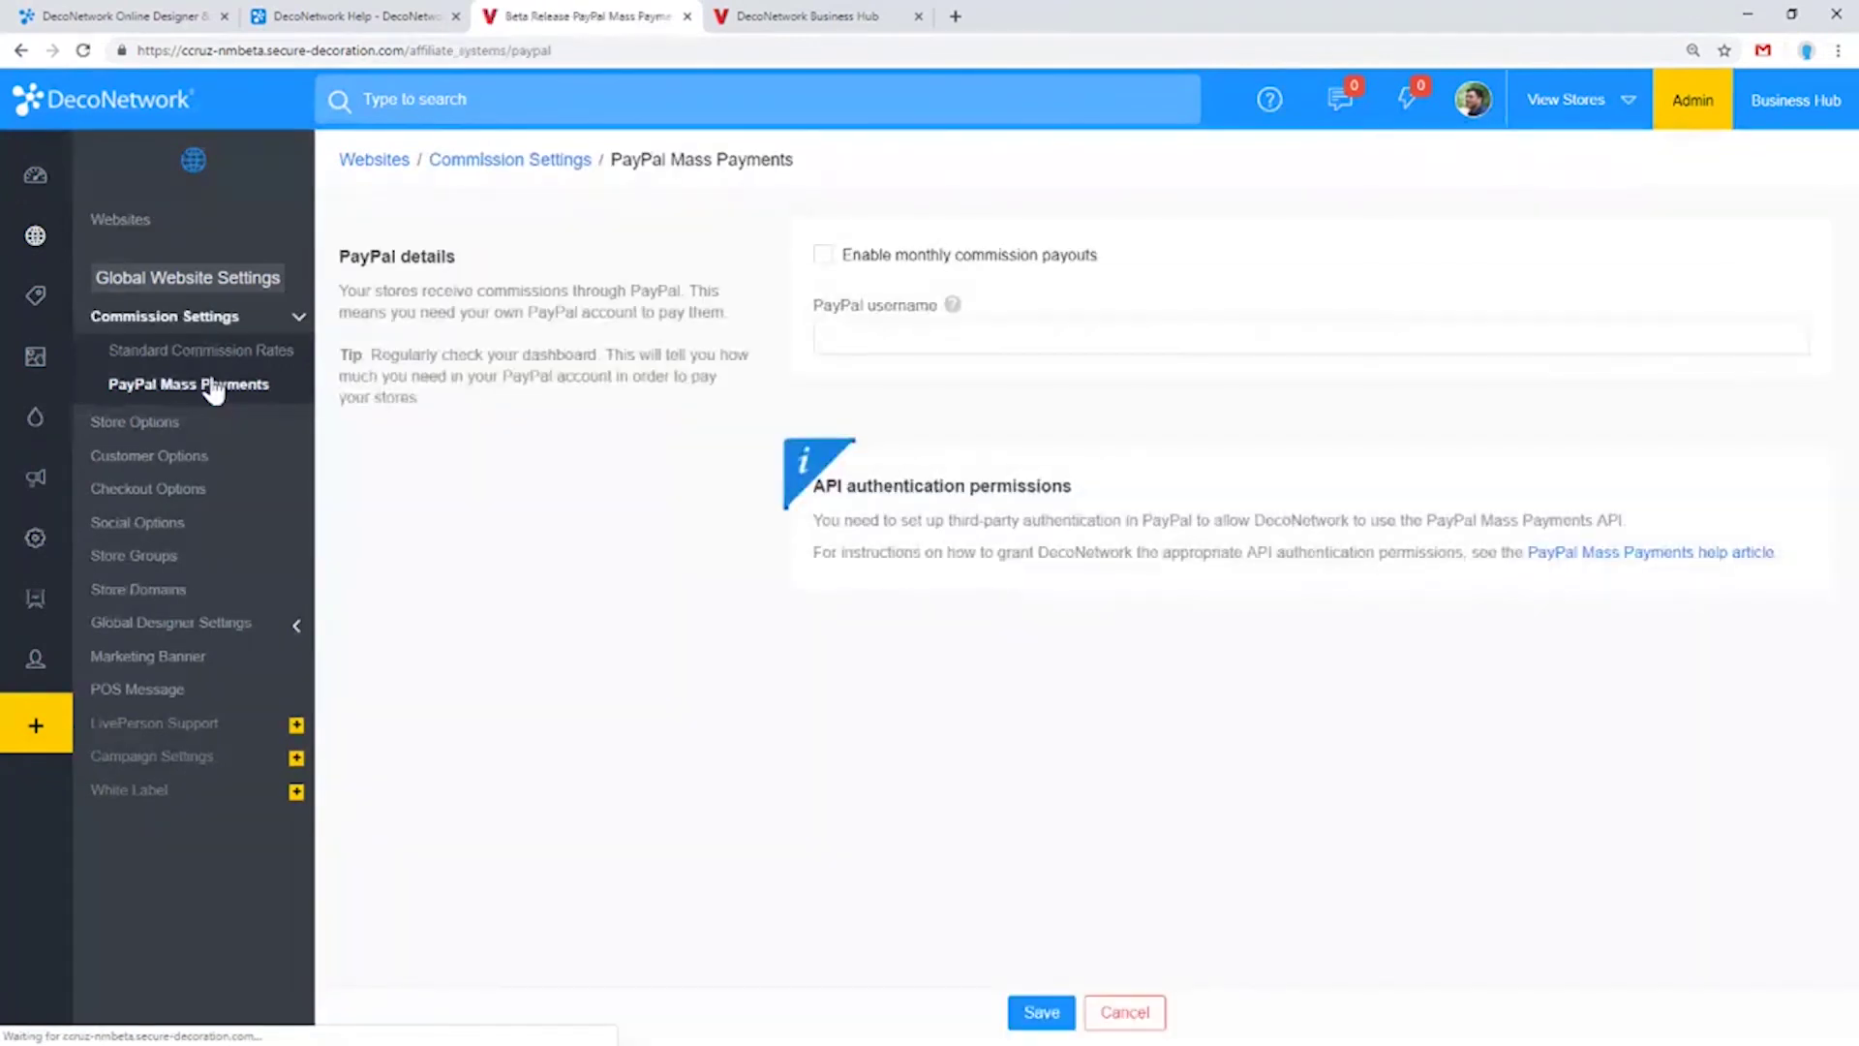
Examine the option to enable monthly commission payouts without changing it, and return to the release notes
double_click(934, 272)
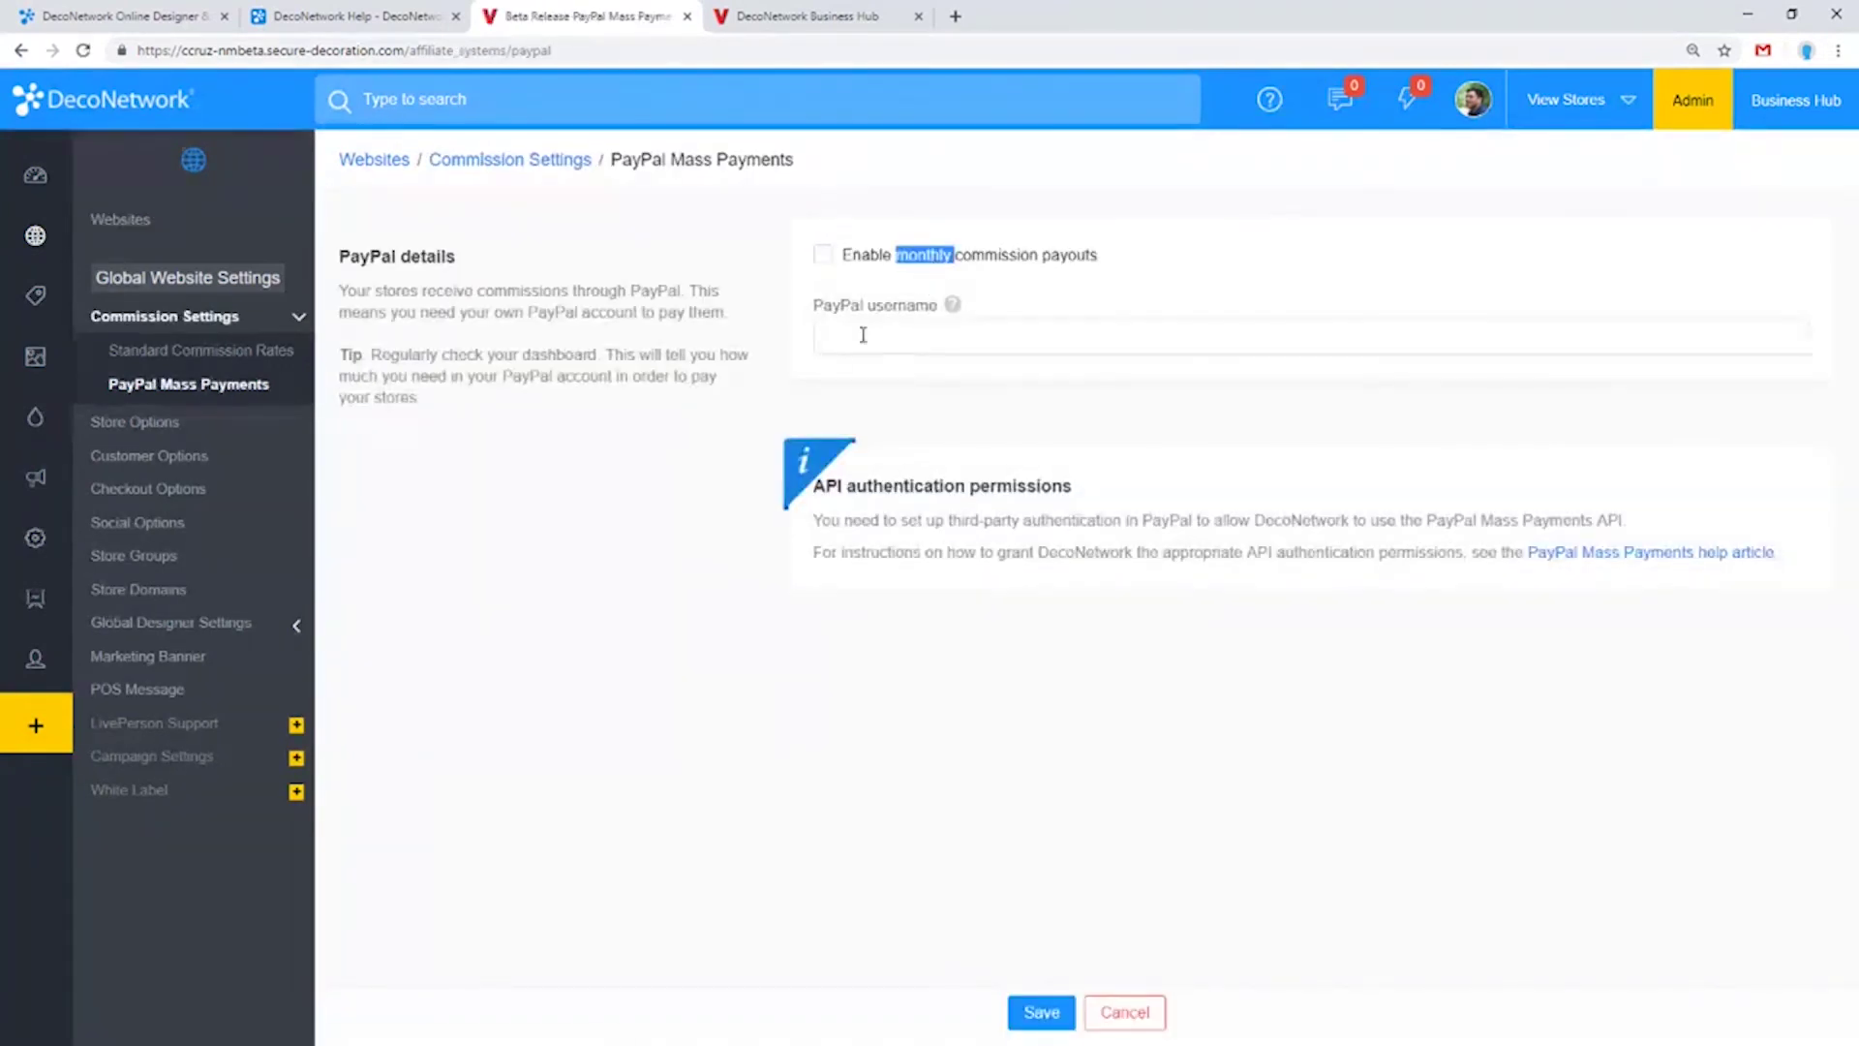
click(987, 282)
click(991, 279)
click(905, 267)
click(349, 15)
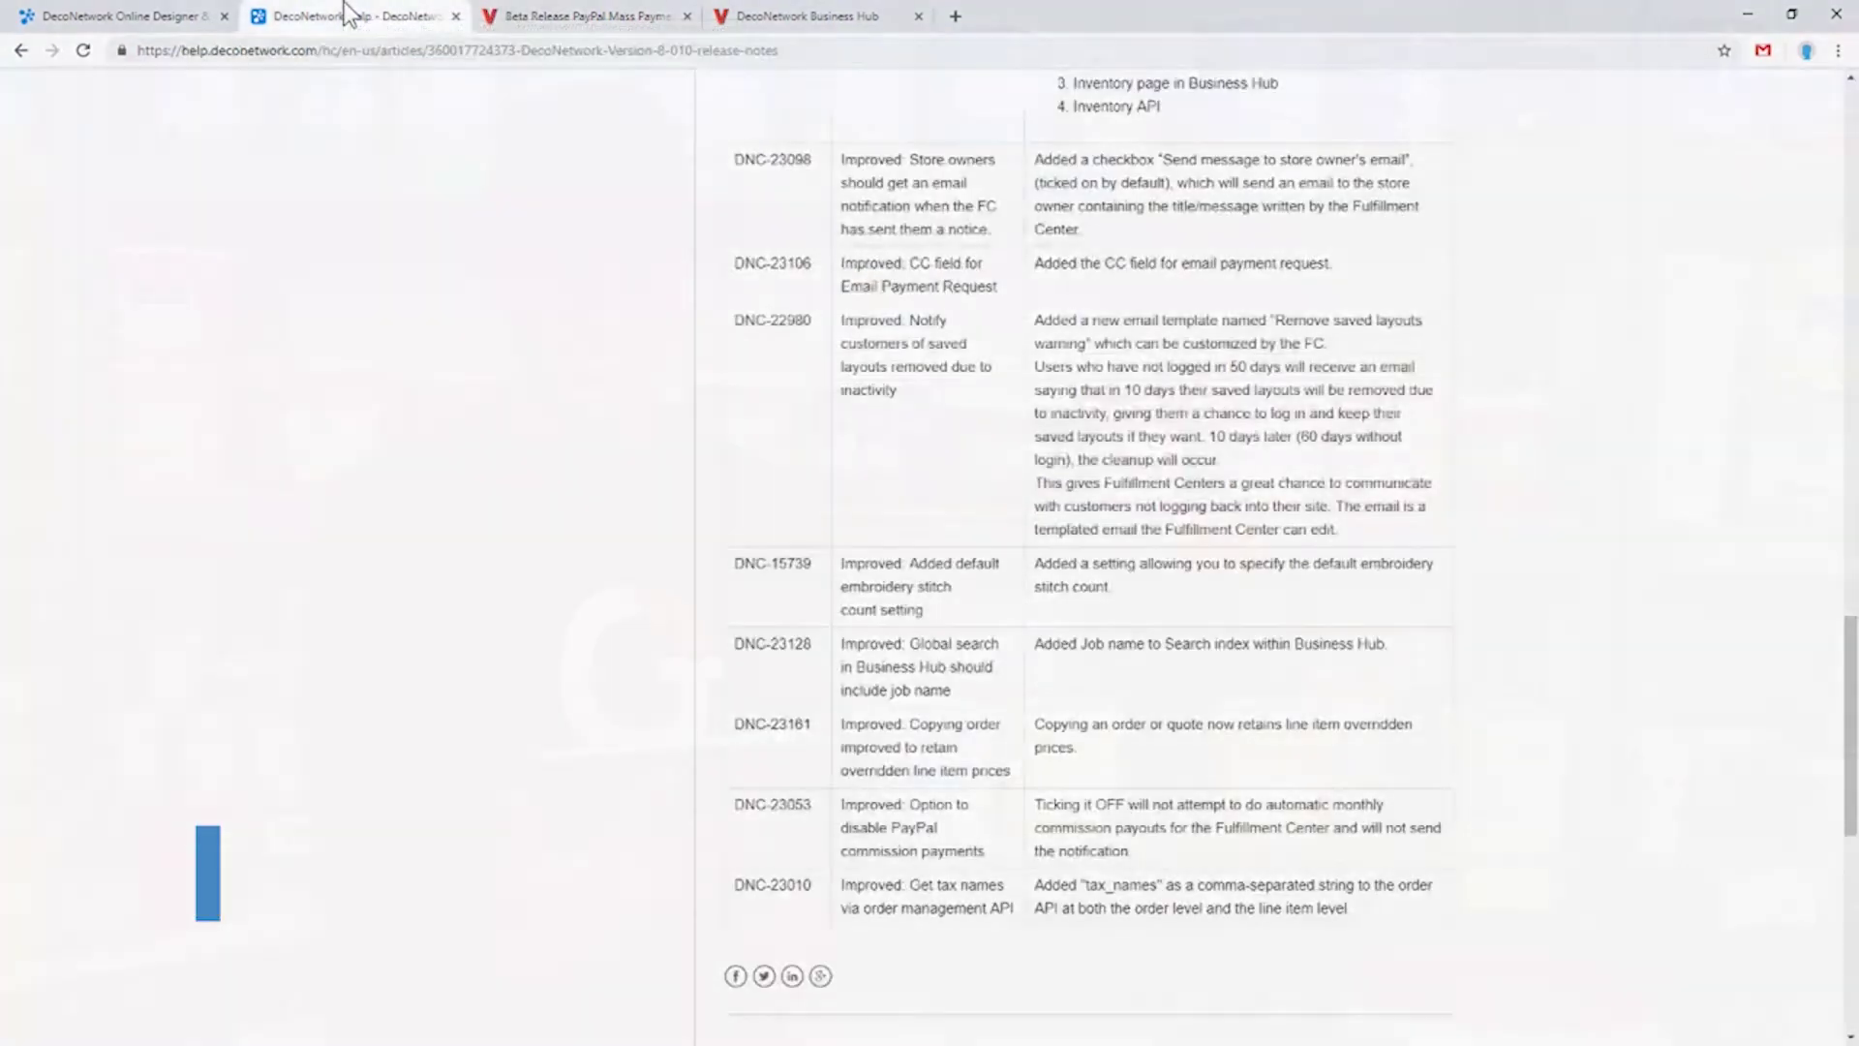